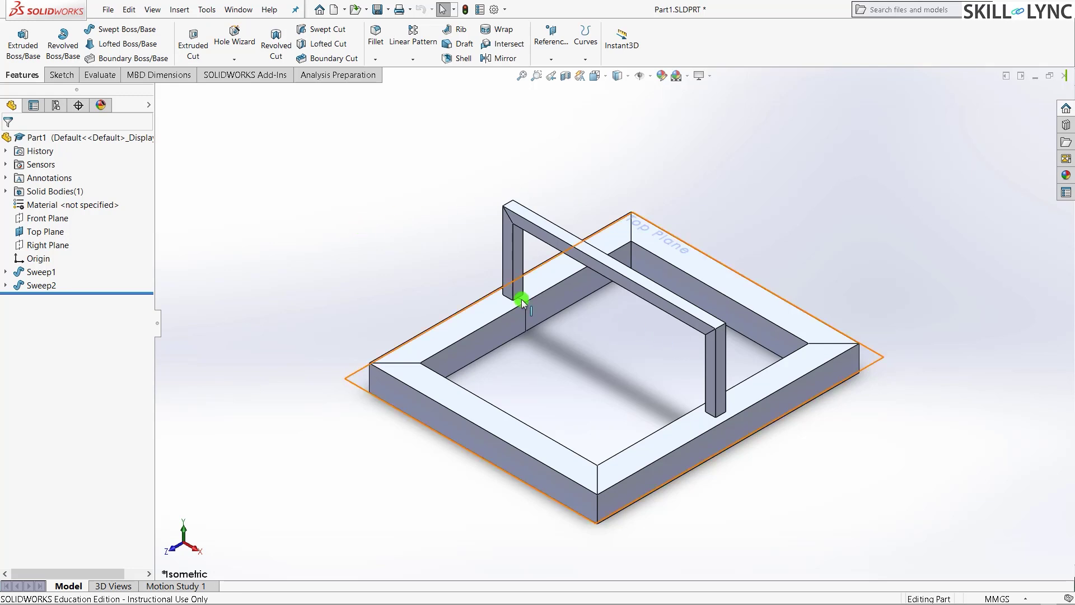
{"action": "left_click", "coordinate": [449, 247]}
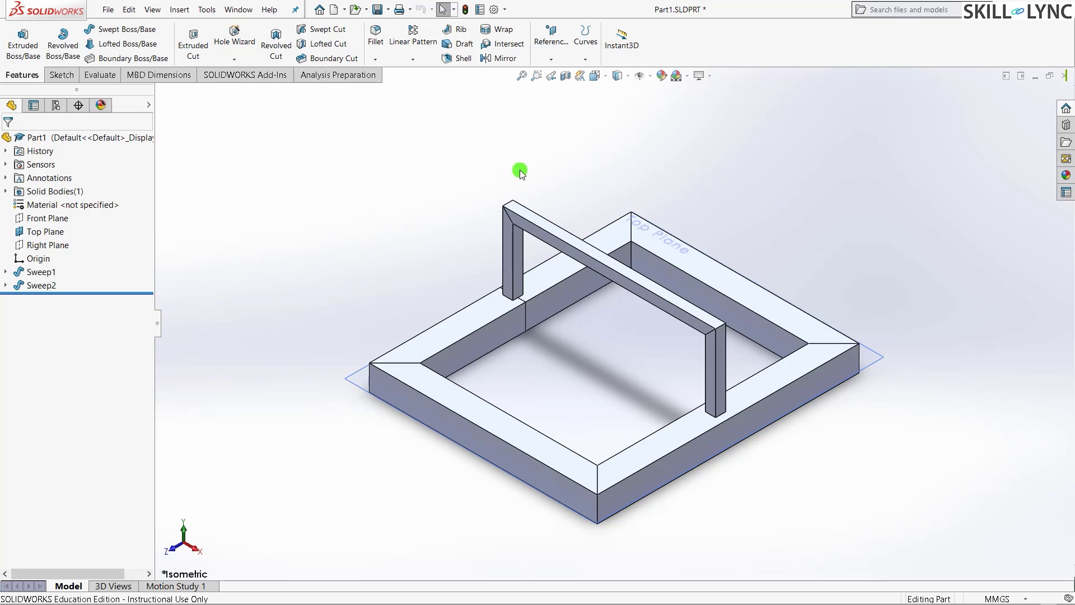
{"action": "scroll", "coordinate": [521, 170], "scroll_direction": "down", "scroll_amount": 5}
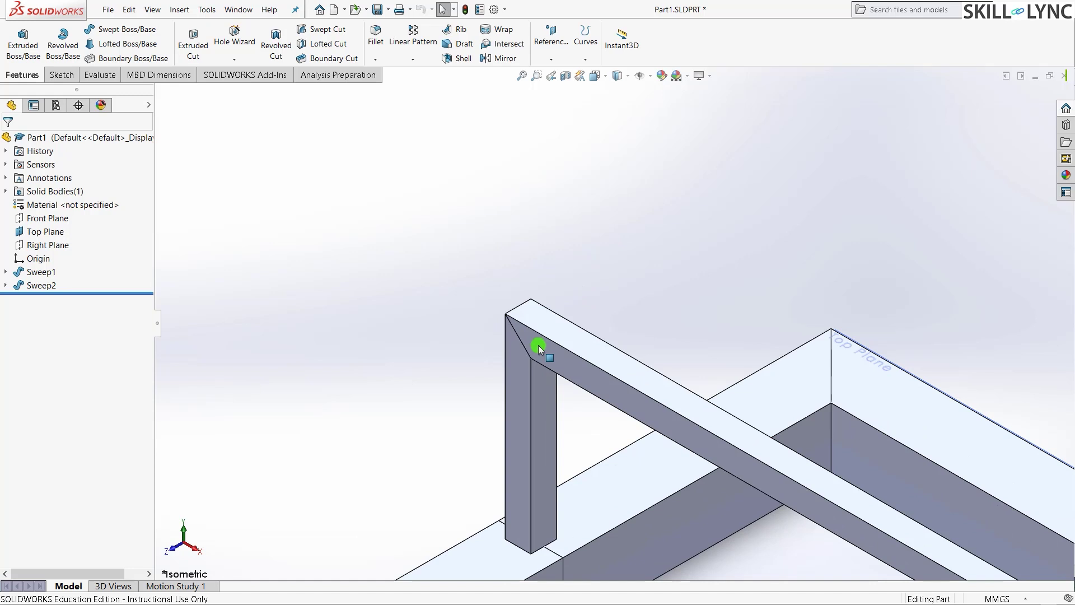
{"action": "scroll", "coordinate": [504, 247], "scroll_direction": "up", "scroll_amount": 5}
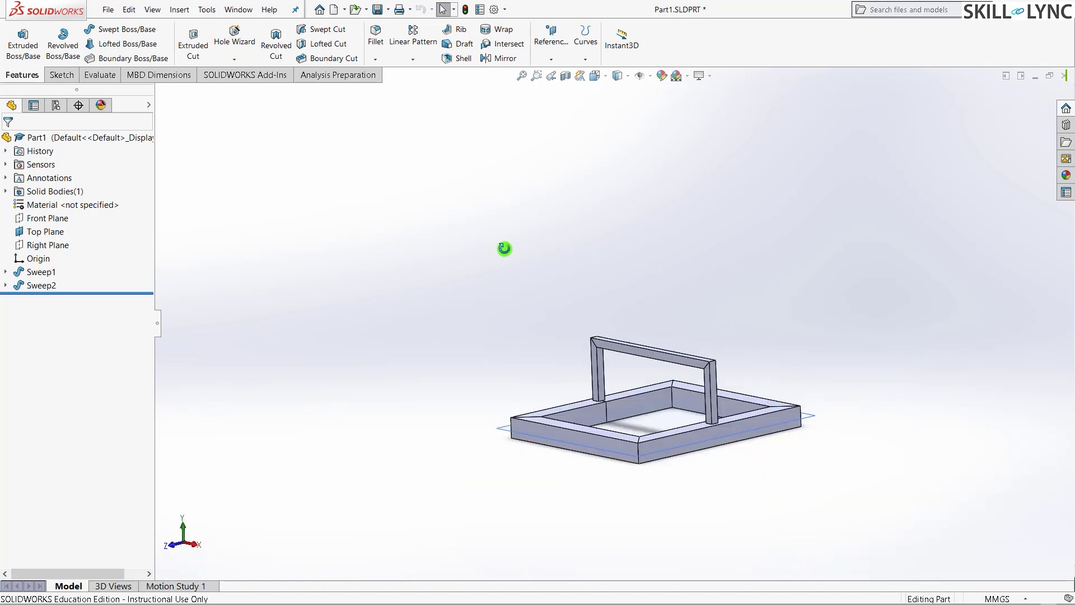
{"action": "middle_click_drag", "start_coordinate": [504, 247], "coordinate": [742, 396]}
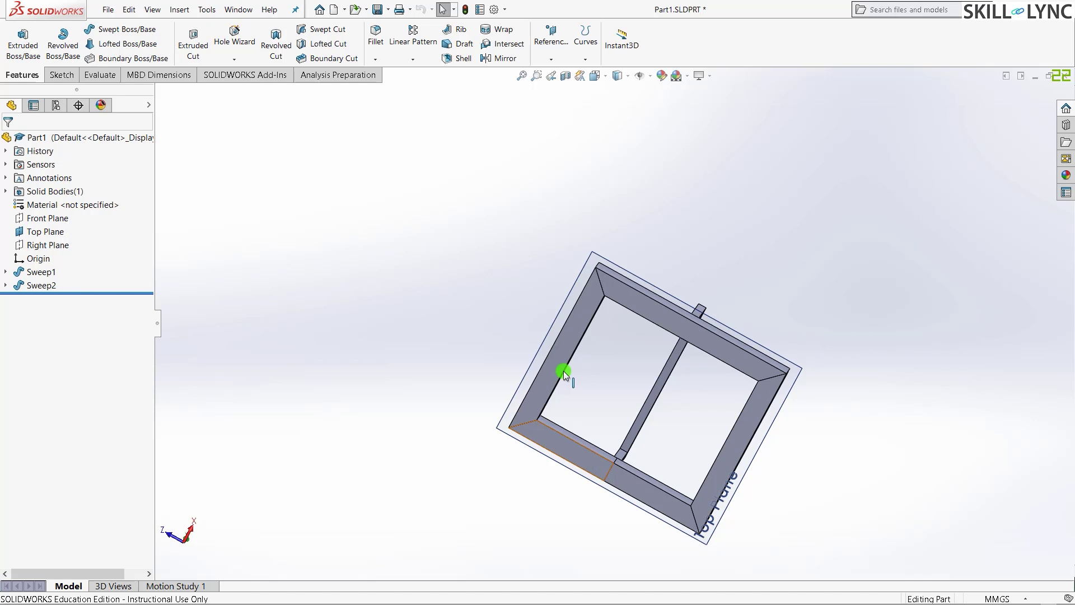
{"action": "middle_click_drag", "start_coordinate": [471, 226], "coordinate": [491, 206]}
{"action": "key", "text": "ctrl+7"}
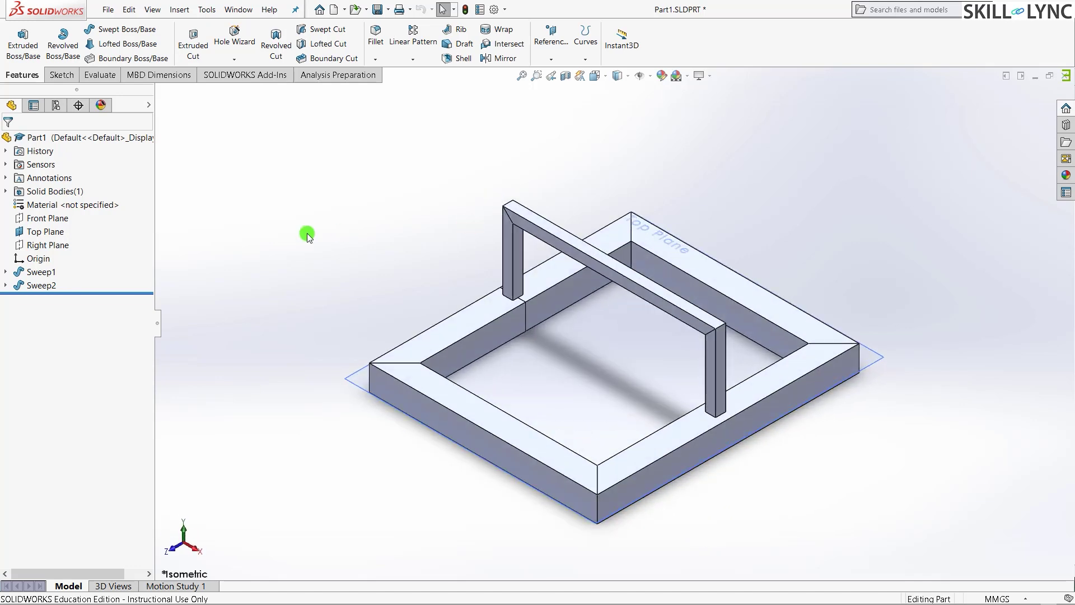
Activate the SOLIDWORKS Simulation add-in and bring up its simulation commands.
{"action": "left_click", "coordinate": [237, 74]}
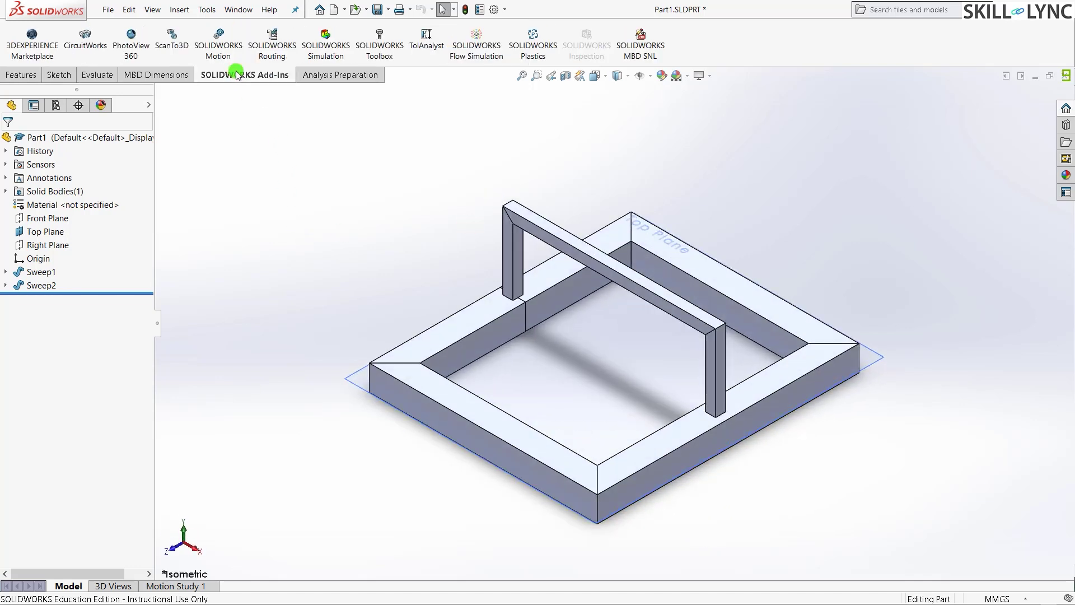
{"action": "left_click", "coordinate": [324, 40]}
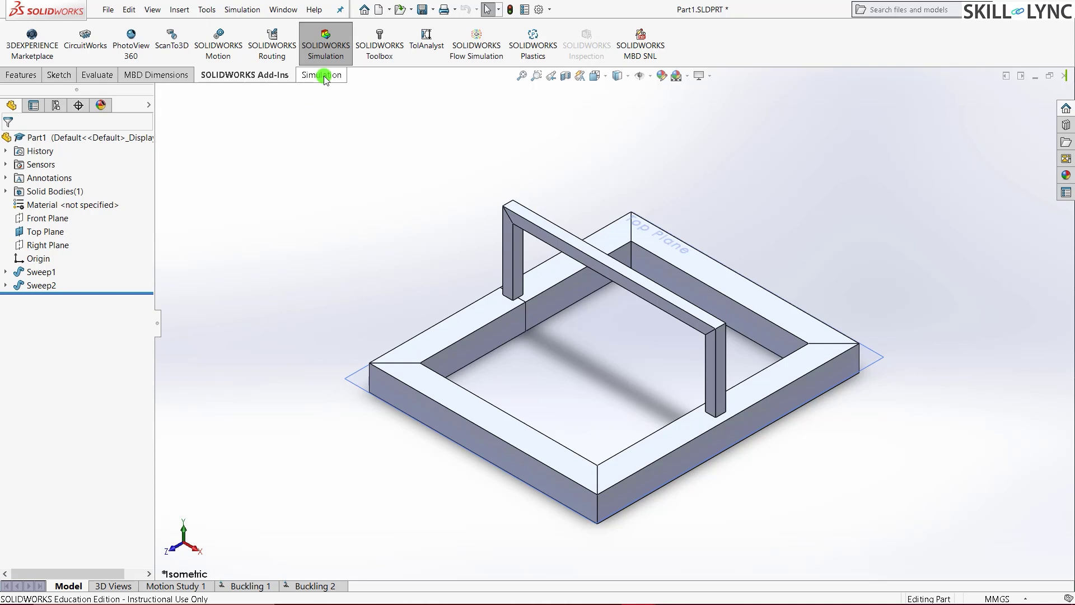
{"action": "left_click", "coordinate": [323, 76]}
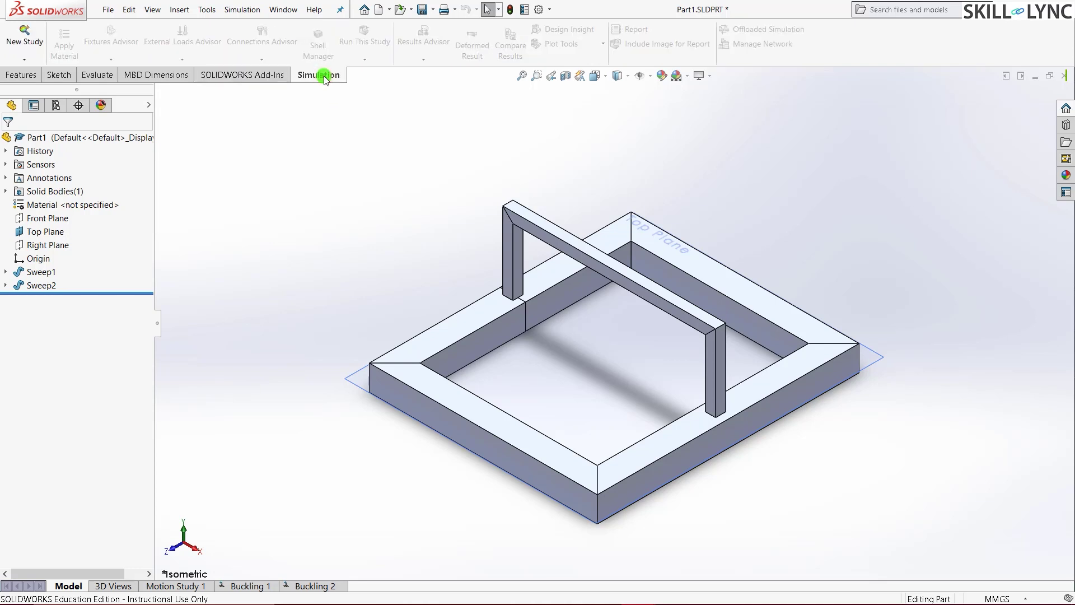
Create a new simulation study of the Buckling type, keeping the default study name.
{"action": "left_click", "coordinate": [25, 39]}
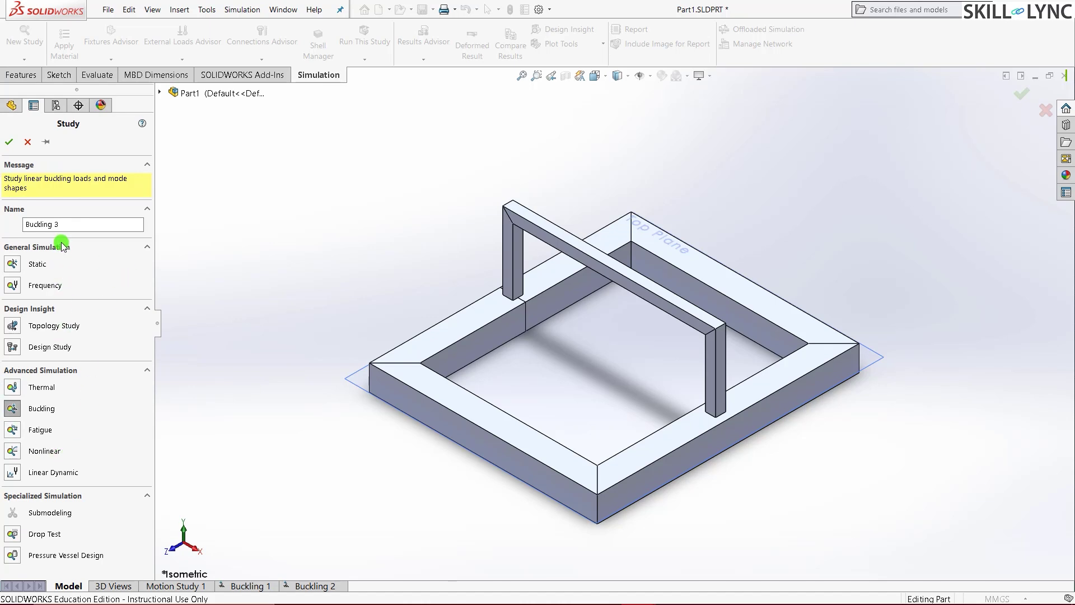
{"action": "left_click", "coordinate": [75, 225]}
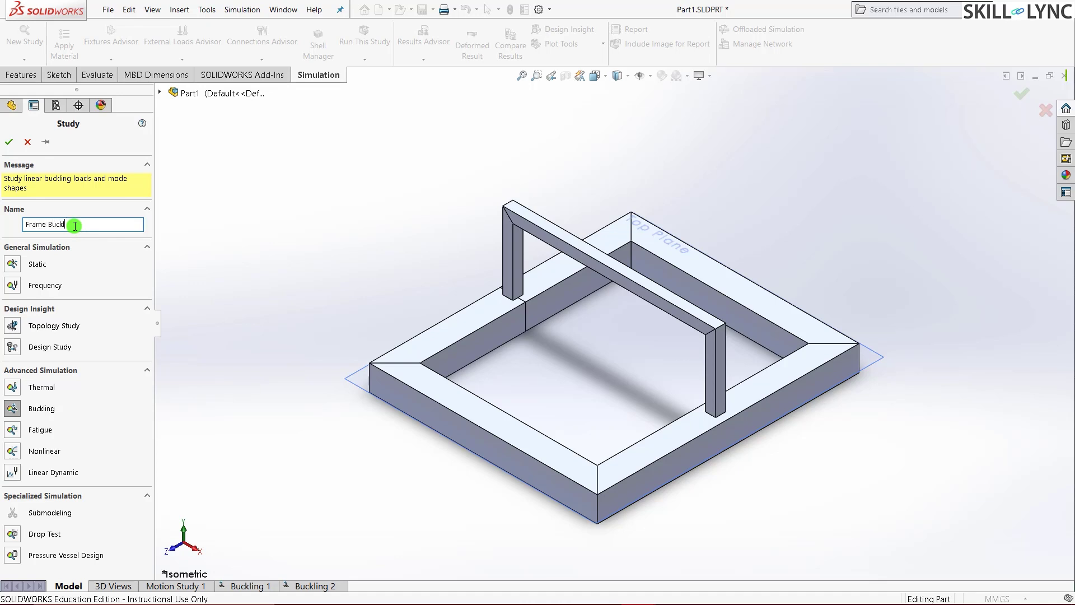
{"action": "left_click", "coordinate": [11, 410]}
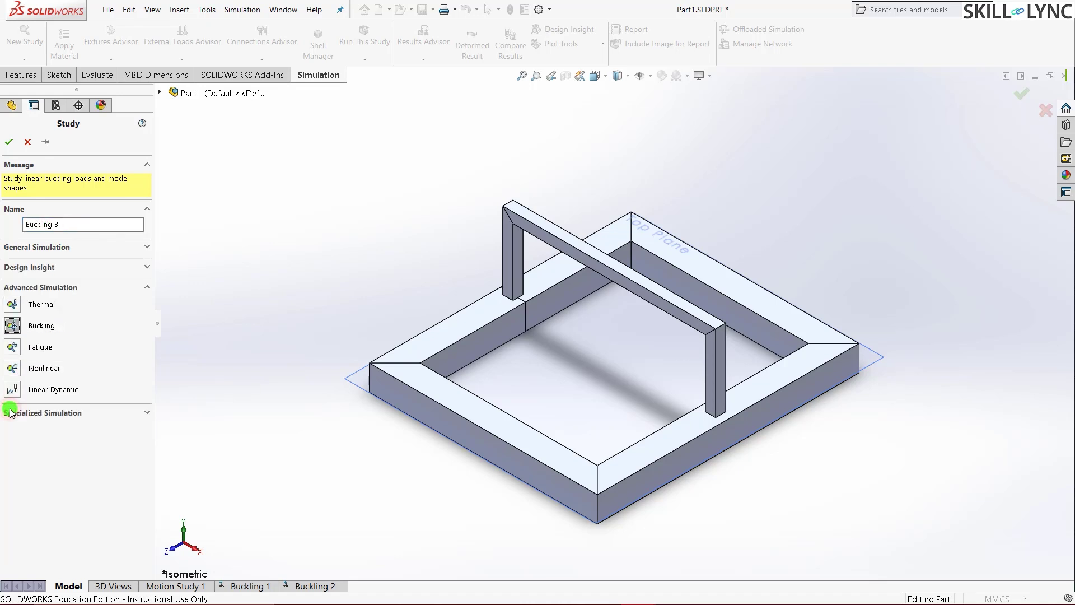
{"action": "left_click", "coordinate": [9, 145]}
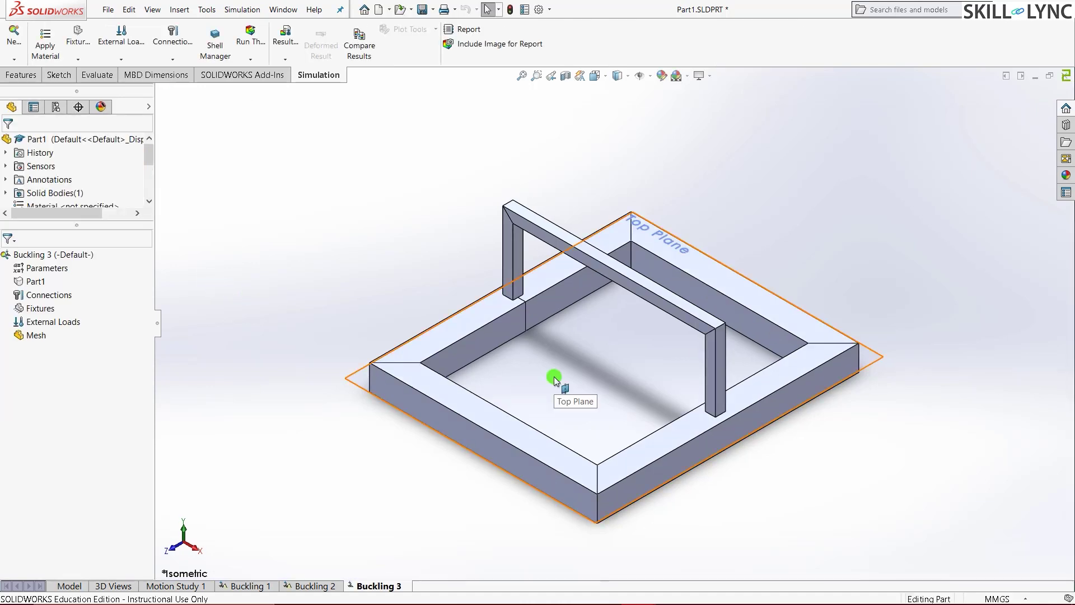
Assign Cast Alloy Steel from the favorite materials to the part in the buckling study.
{"action": "right_click", "coordinate": [29, 281]}
{"action": "left_click", "coordinate": [121, 302]}
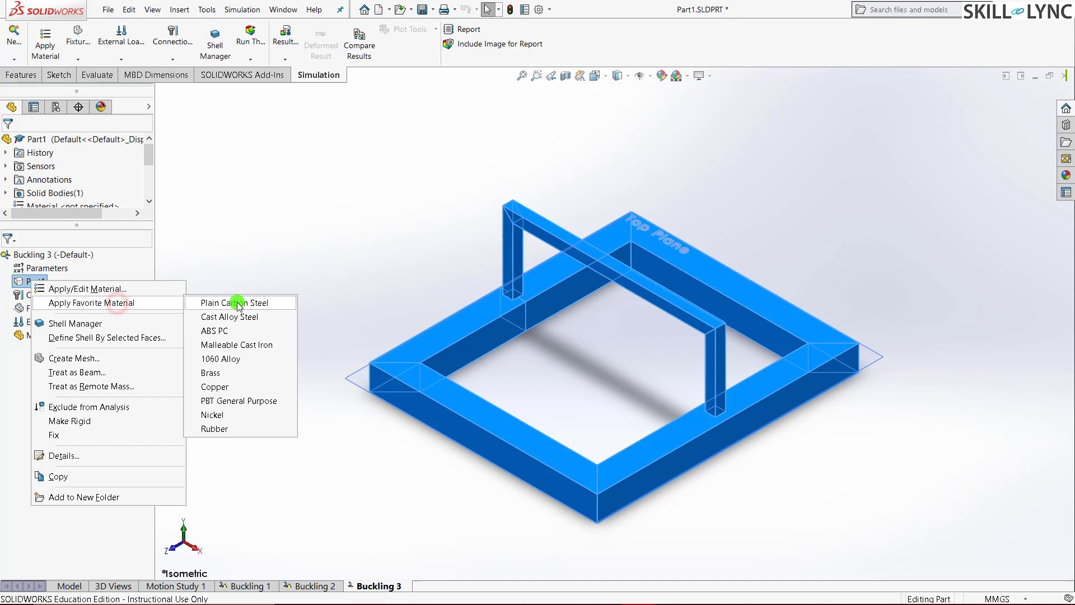
{"action": "left_click", "coordinate": [248, 317]}
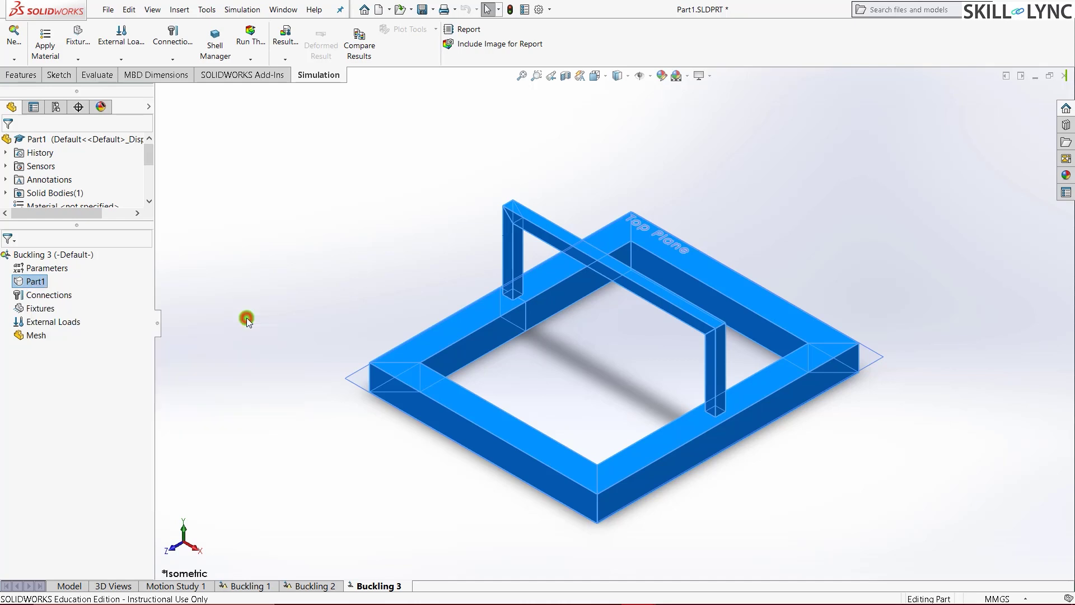
{"action": "left_click", "coordinate": [272, 261]}
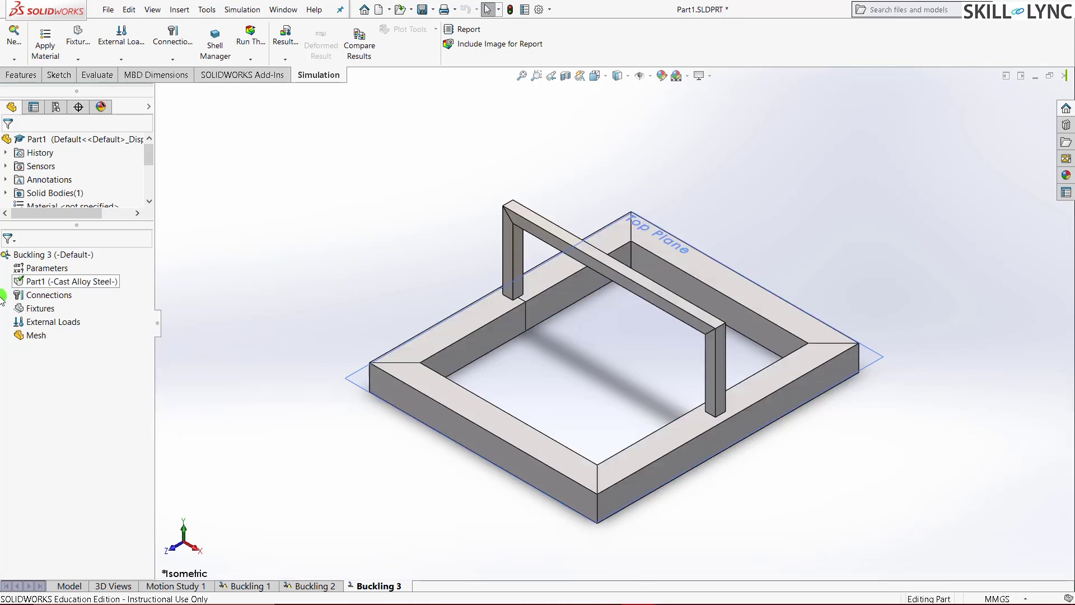
Apply a Fixed Geometry fixture to the five underside faces of the rectangular base frame.
{"action": "right_click", "coordinate": [44, 310]}
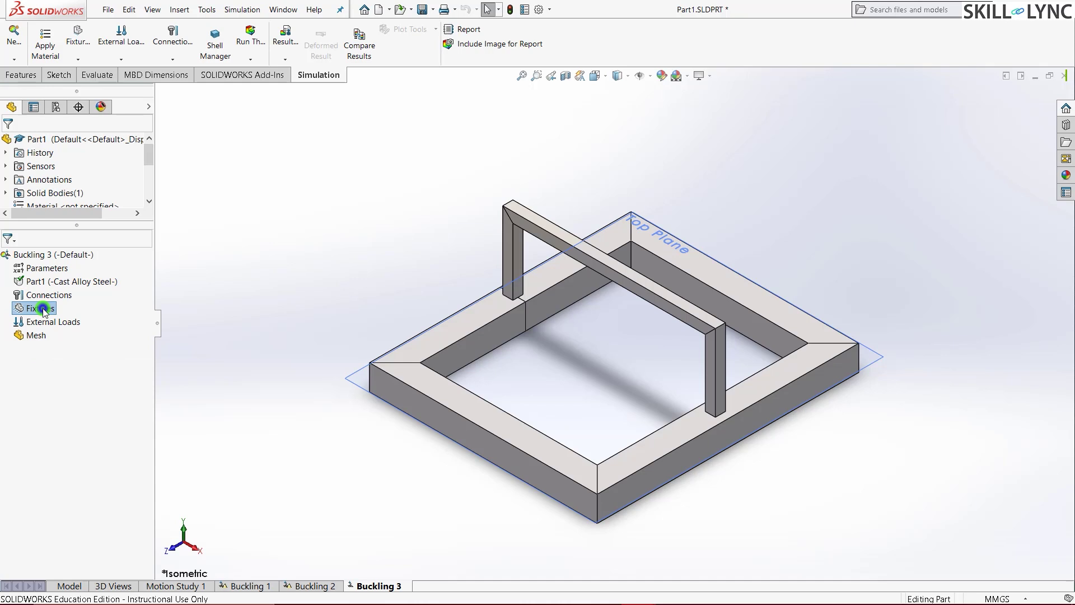
{"action": "left_click", "coordinate": [263, 401]}
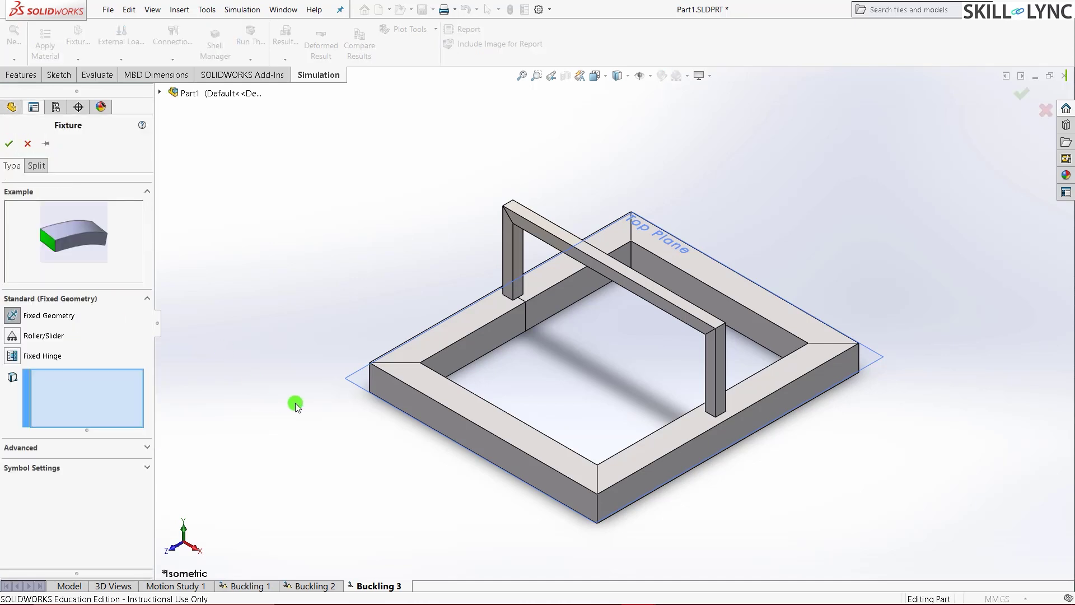
{"action": "middle_click_drag", "start_coordinate": [312, 420], "coordinate": [385, 150]}
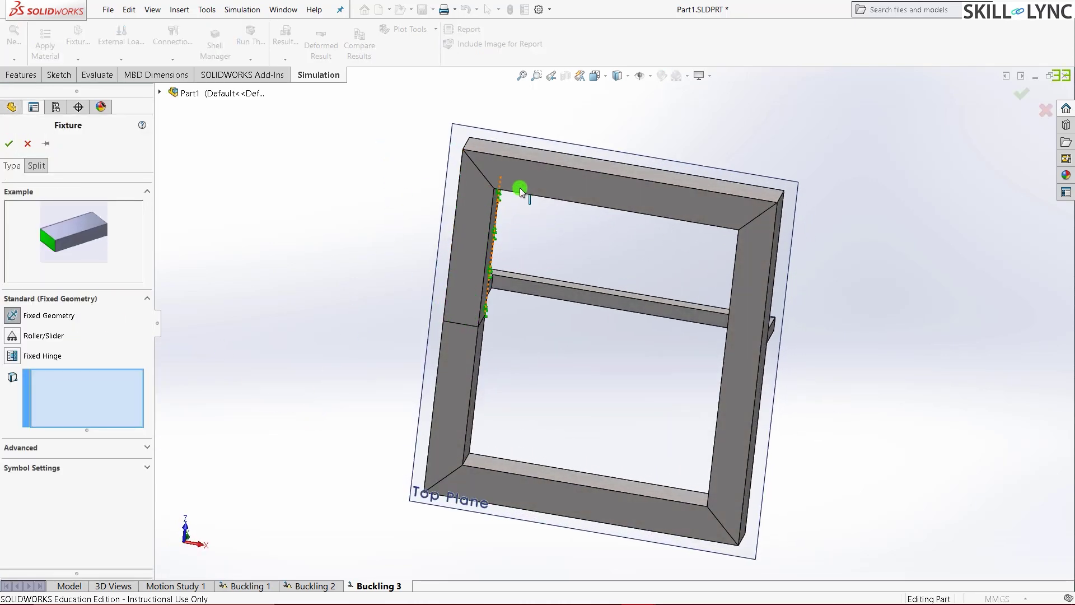
{"action": "left_click", "coordinate": [539, 180]}
{"action": "left_click", "coordinate": [451, 327]}
{"action": "left_click", "coordinate": [451, 364]}
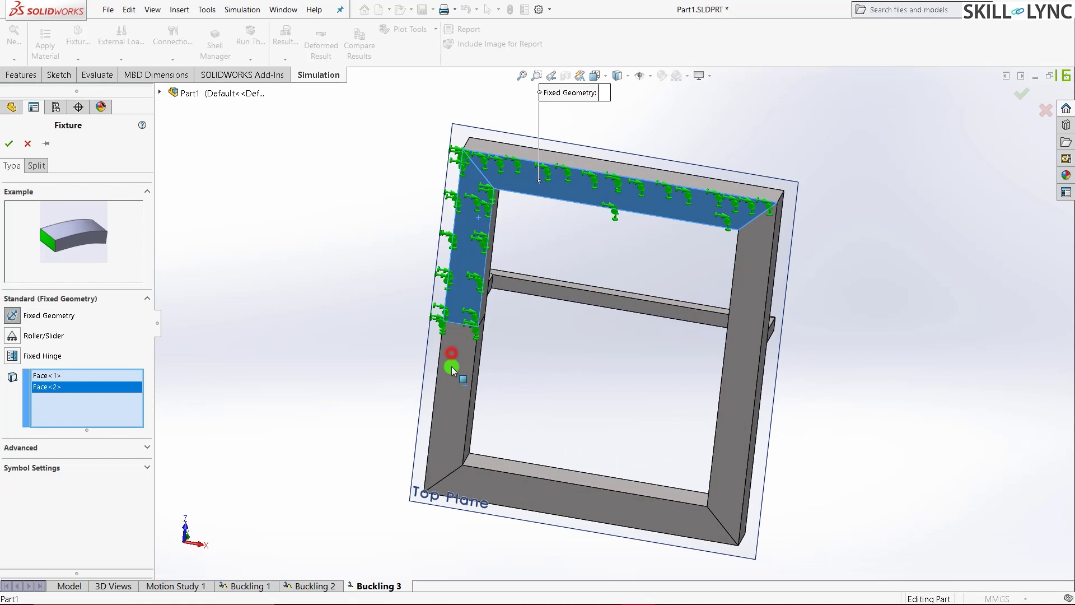
{"action": "left_click", "coordinate": [533, 514]}
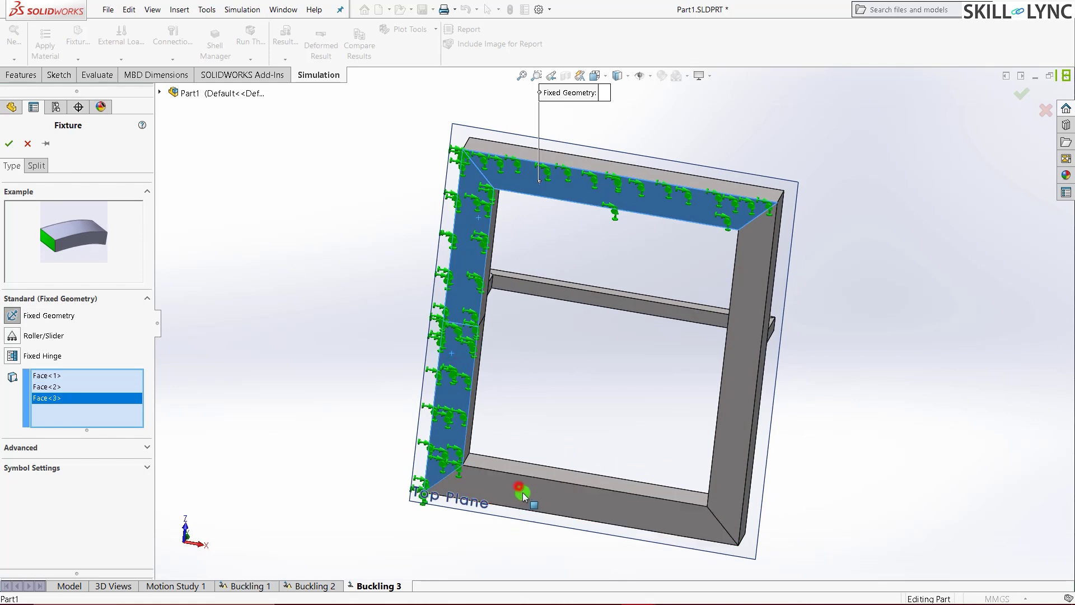
{"action": "left_click", "coordinate": [721, 417]}
{"action": "scroll", "coordinate": [534, 289], "scroll_direction": "down", "scroll_amount": 3}
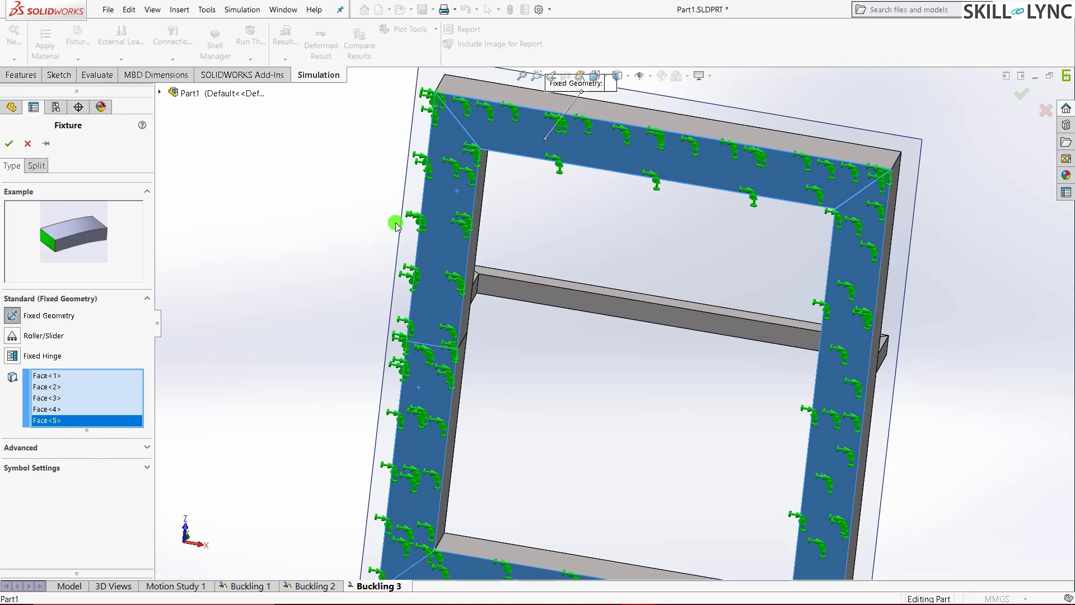
{"action": "left_click", "coordinate": [9, 144]}
{"action": "left_click", "coordinate": [243, 226]}
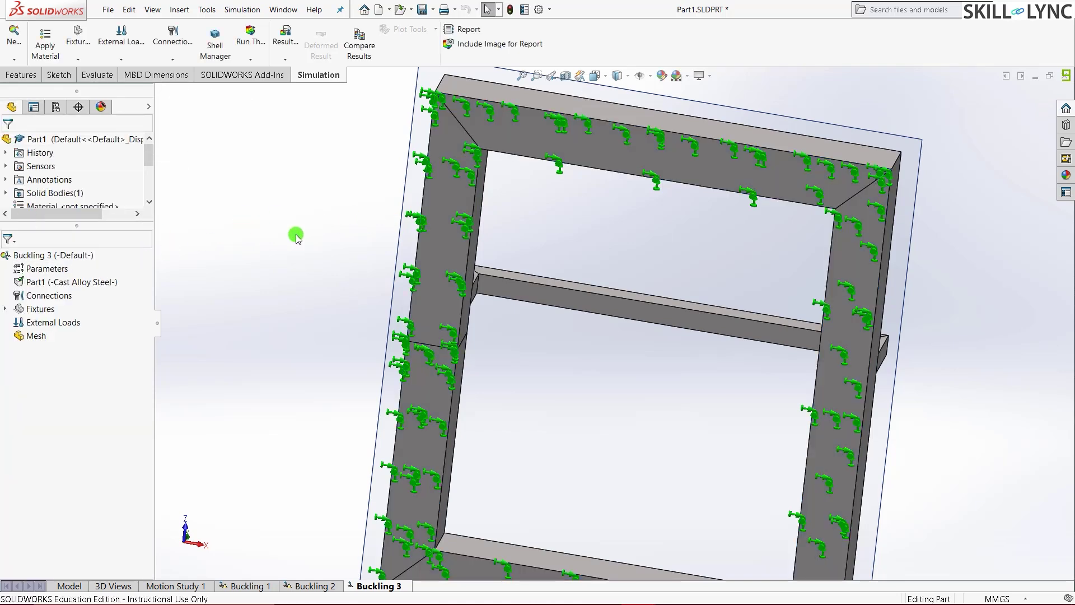
{"action": "key", "text": "ctrl+7"}
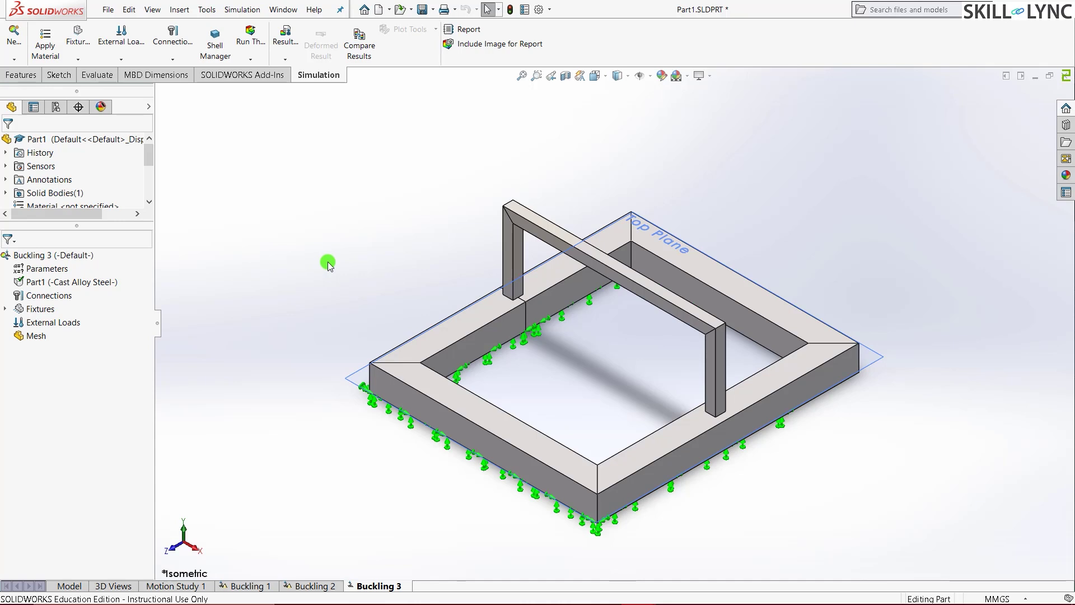
Apply a 2000 N normal force to the top face of the raised crossbar.
{"action": "right_click", "coordinate": [54, 328]}
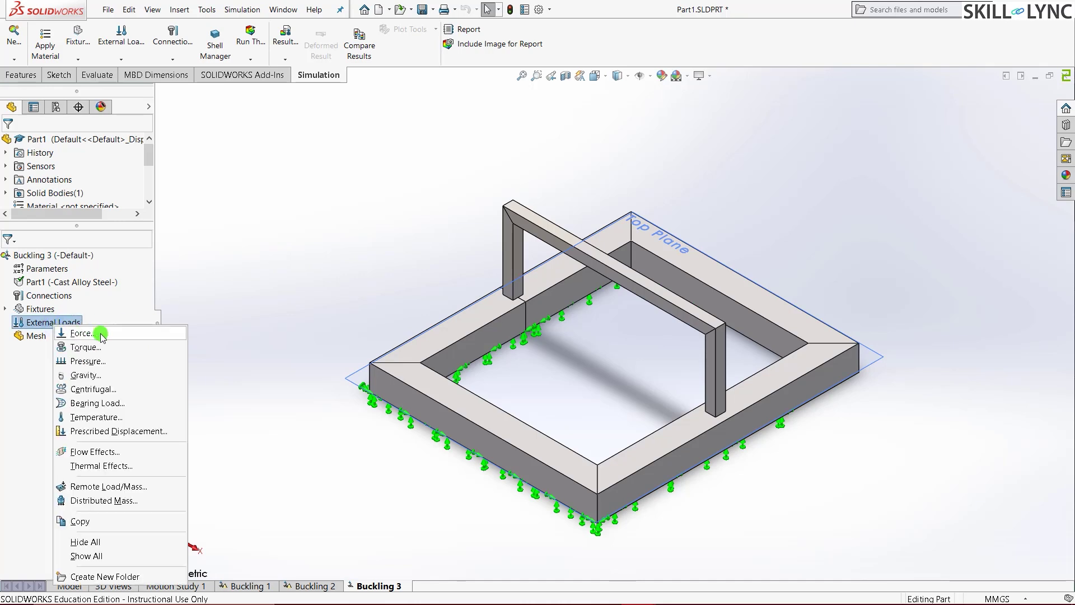
{"action": "key", "text": "Escape"}
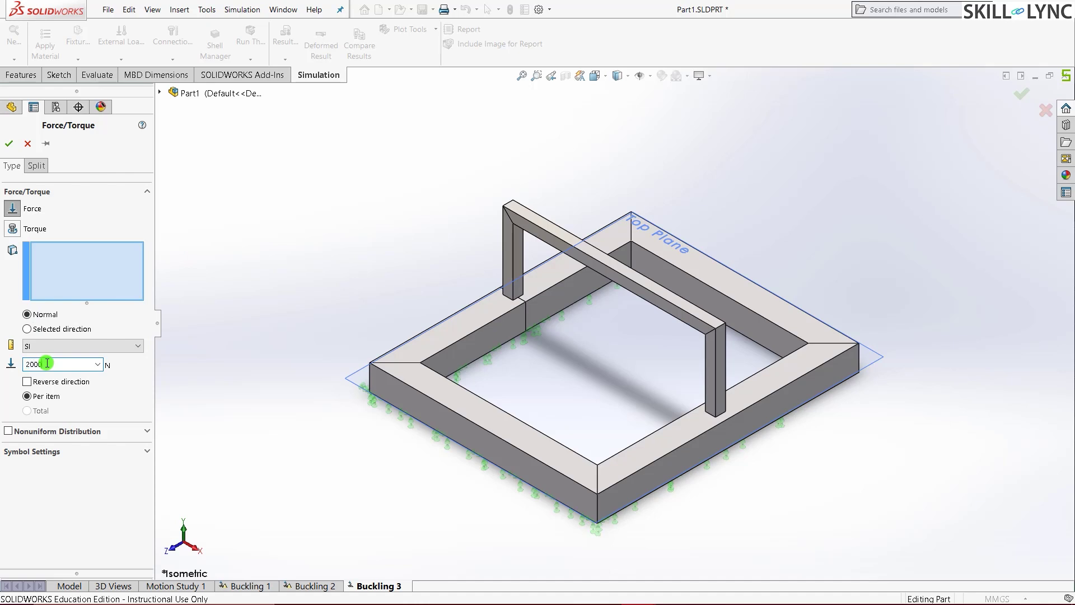
{"action": "scroll", "coordinate": [565, 157], "scroll_direction": "down", "scroll_amount": 5}
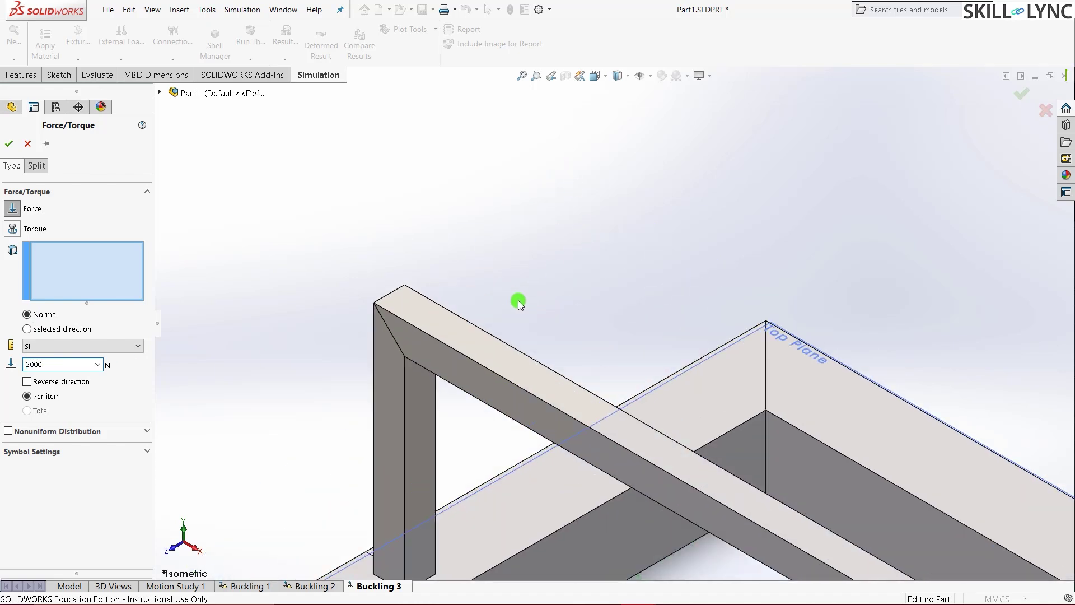
{"action": "left_click", "coordinate": [460, 339]}
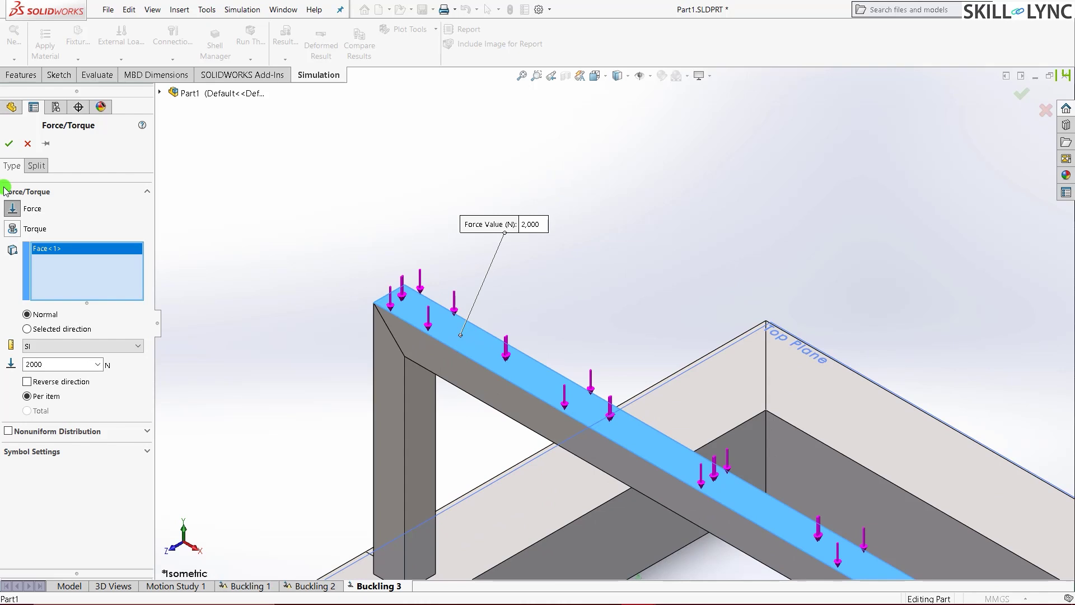
{"action": "left_click", "coordinate": [12, 146]}
{"action": "middle_click", "coordinate": [247, 257]}
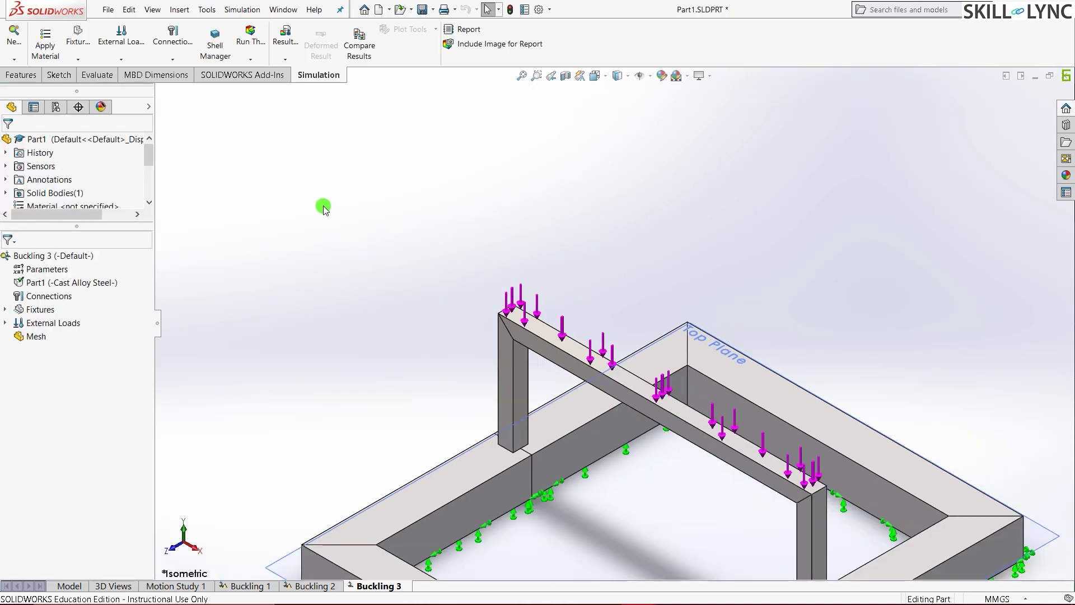
{"action": "left_click", "coordinate": [661, 512]}
{"action": "key", "text": "f"}
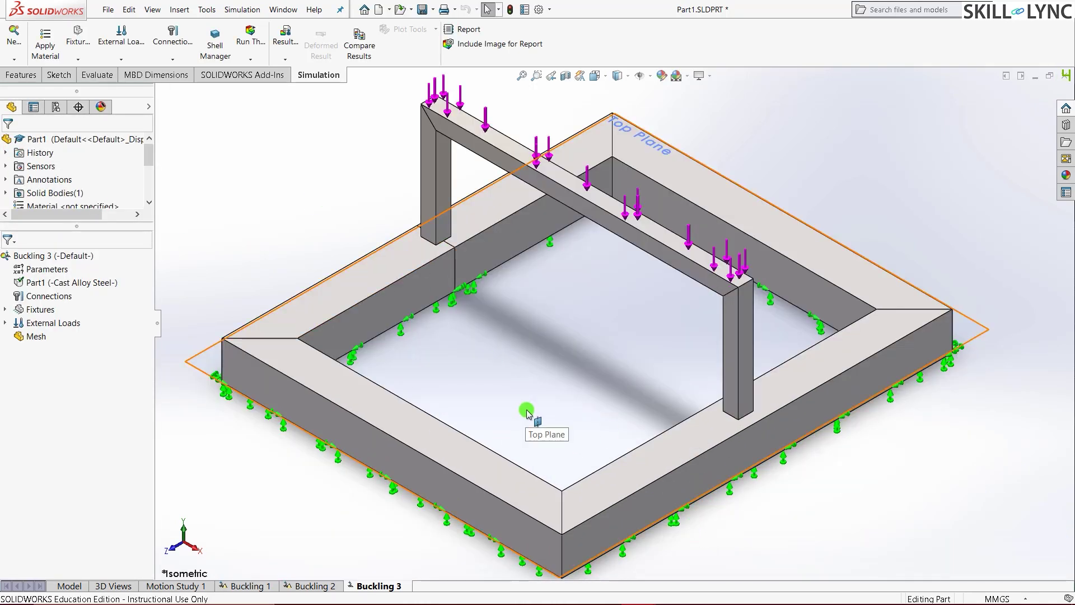
Start a mesh control for the study and set its element size to 1.5 mm.
{"action": "left_click", "coordinate": [18, 339]}
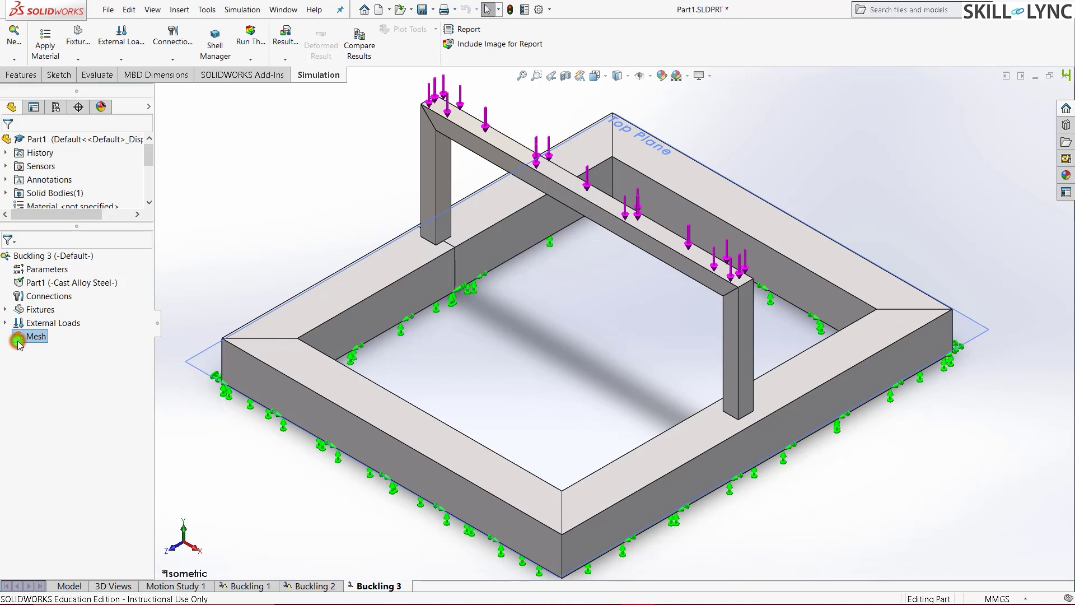
{"action": "right_click", "coordinate": [24, 341]}
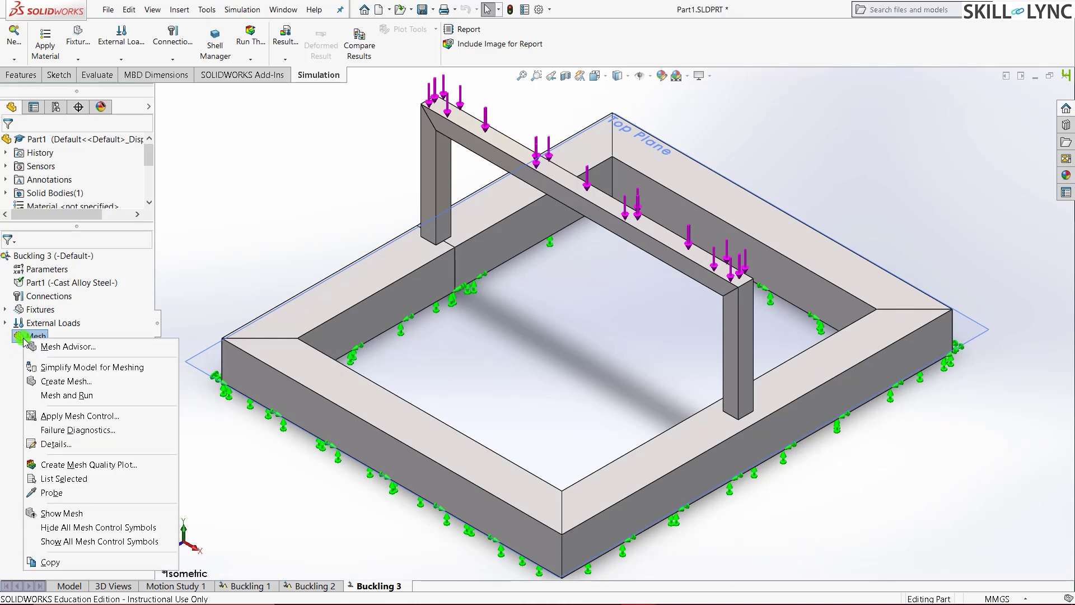
{"action": "left_click", "coordinate": [94, 416]}
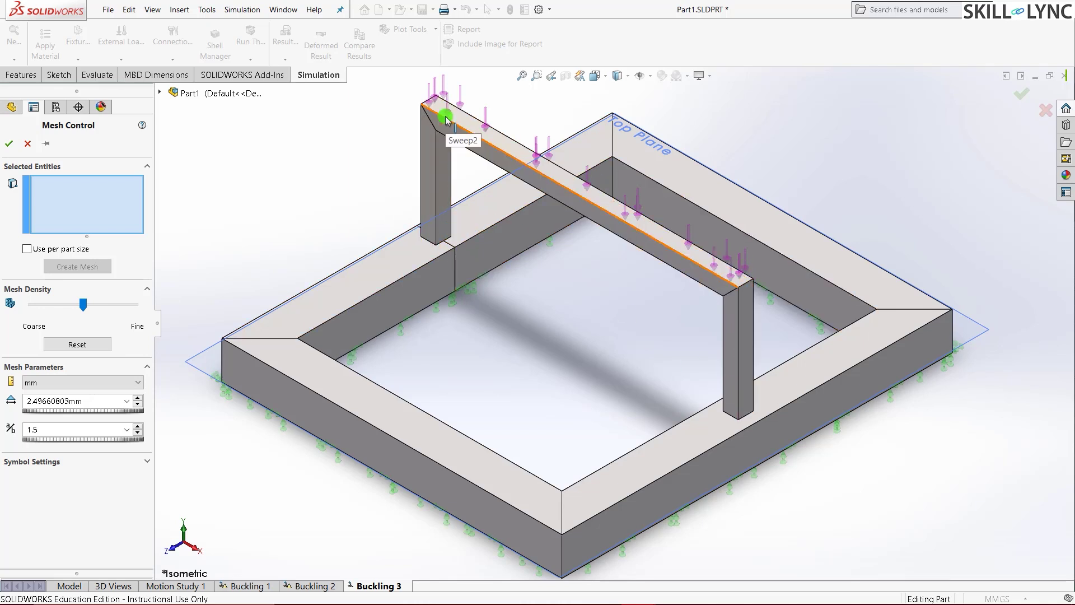
{"action": "double_click", "coordinate": [76, 400]}
{"action": "type", "text": "1.5"}
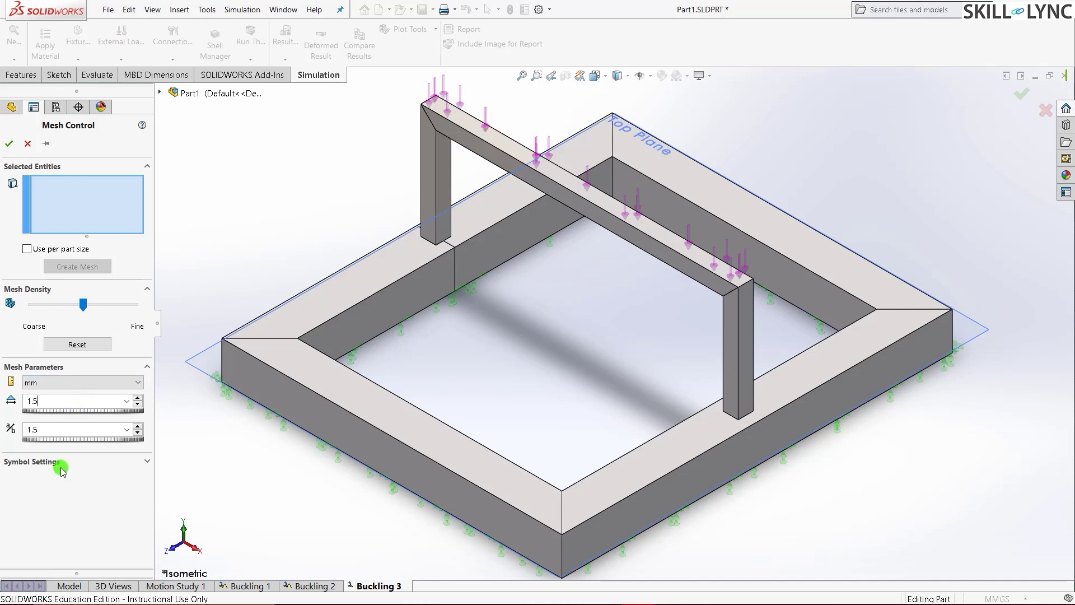
{"action": "left_click", "coordinate": [74, 432]}
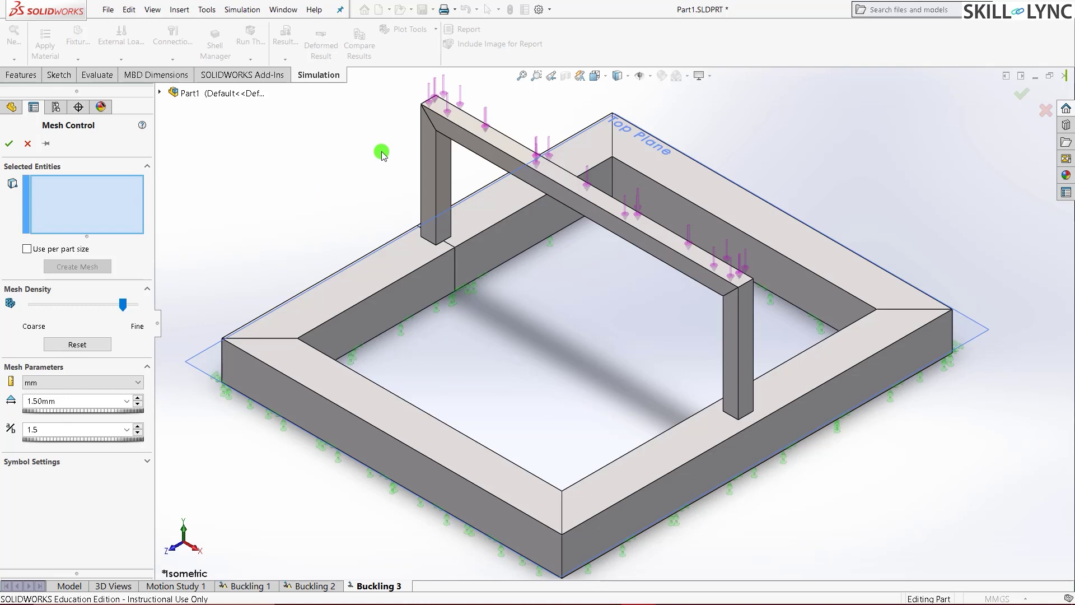
Select the crossbar's top and front faces and the two visible faces of each upright for the mesh control.
{"action": "scroll", "coordinate": [381, 153], "scroll_direction": "down", "scroll_amount": 5}
{"action": "left_click", "coordinate": [509, 211]}
{"action": "left_click", "coordinate": [531, 224]}
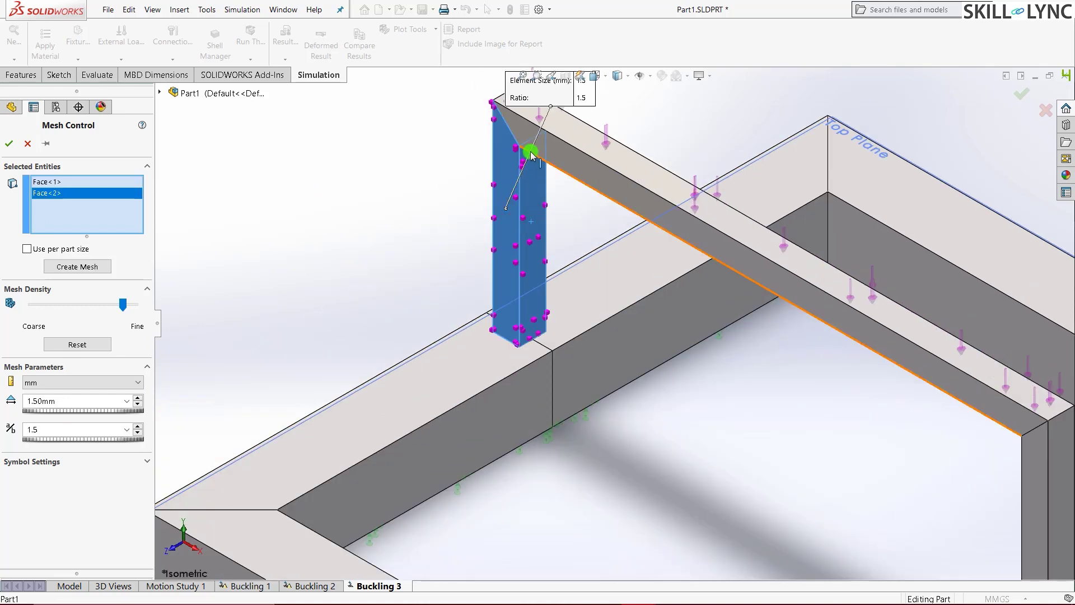
{"action": "left_click", "coordinate": [539, 143]}
{"action": "left_click", "coordinate": [566, 133]}
{"action": "scroll", "coordinate": [567, 133], "scroll_direction": "up", "scroll_amount": 3}
{"action": "scroll", "coordinate": [825, 420], "scroll_direction": "down", "scroll_amount": 3}
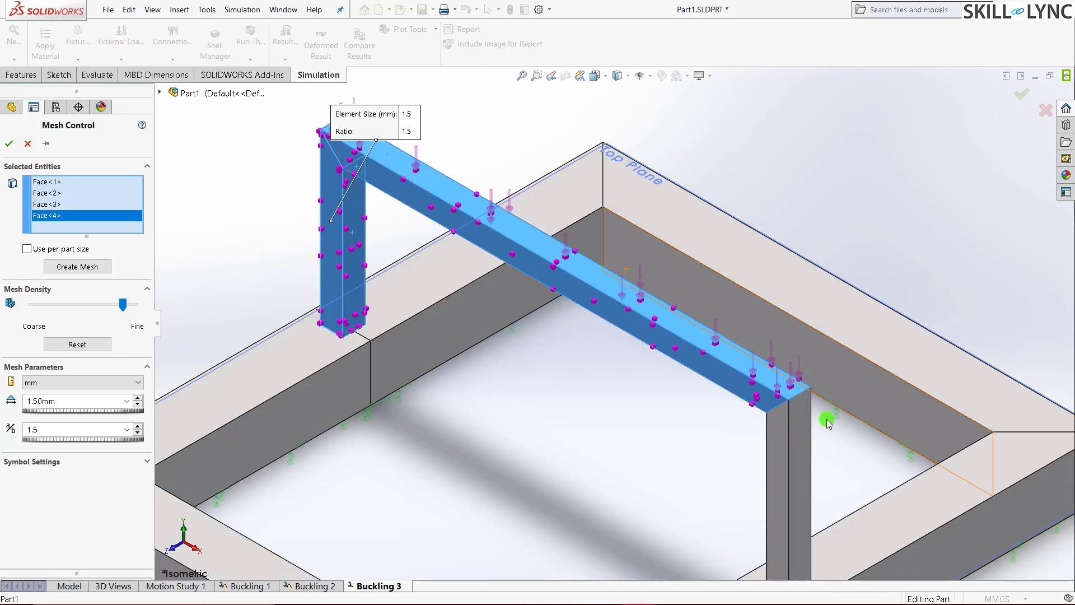
{"action": "left_click", "coordinate": [802, 441]}
{"action": "left_click", "coordinate": [778, 462]}
{"action": "scroll", "coordinate": [722, 400], "scroll_direction": "up", "scroll_amount": 5}
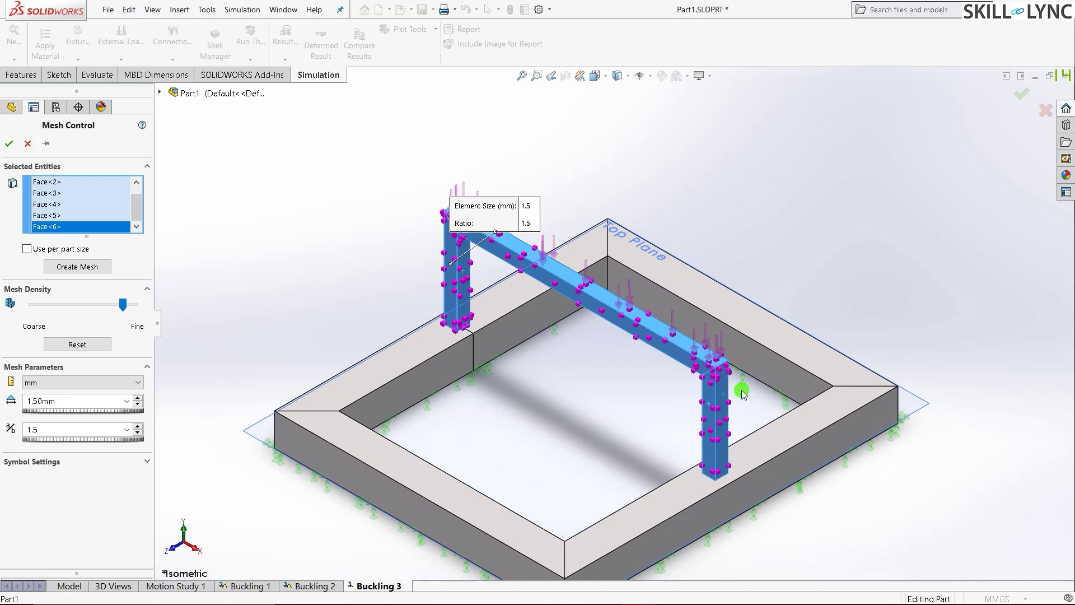
Add the crossbar's rear face and underside and one hidden face of each upright to the mesh control.
{"action": "middle_click_drag", "start_coordinate": [524, 368], "coordinate": [715, 408]}
{"action": "left_click", "coordinate": [744, 402]}
{"action": "left_click", "coordinate": [738, 359]}
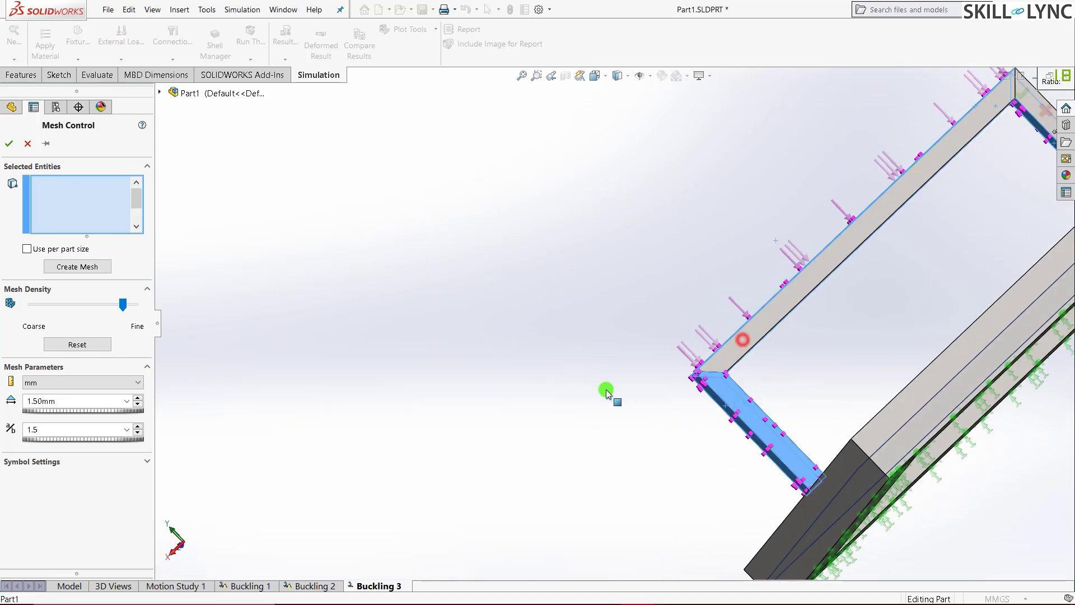
{"action": "scroll", "coordinate": [607, 391], "scroll_direction": "up", "scroll_amount": 3}
{"action": "scroll", "coordinate": [818, 232], "scroll_direction": "down", "scroll_amount": 3}
{"action": "left_click", "coordinate": [722, 247]}
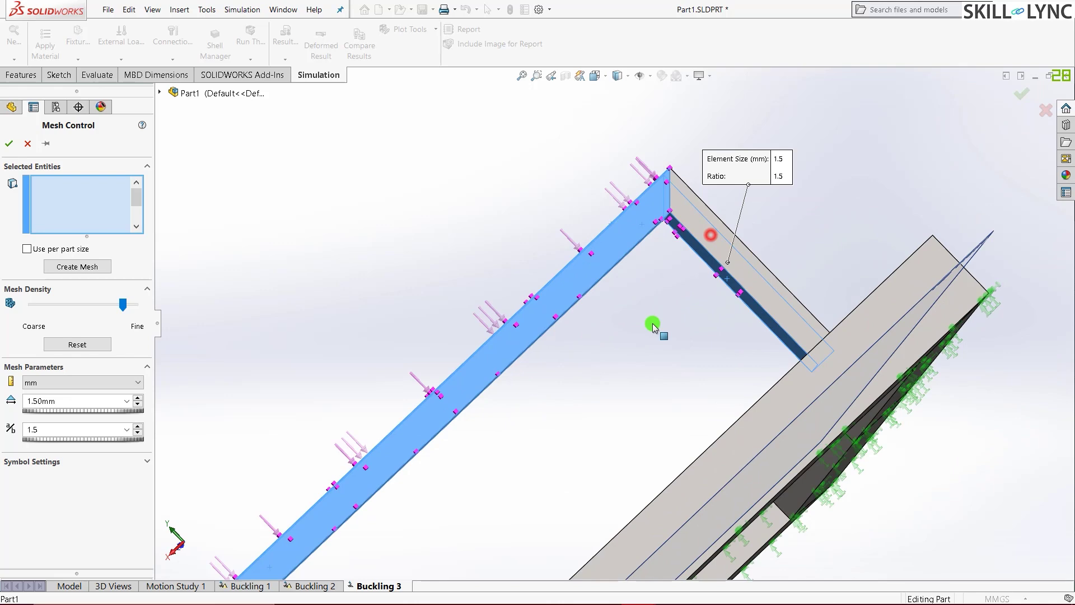
{"action": "scroll", "coordinate": [588, 360], "scroll_direction": "up", "scroll_amount": 3}
{"action": "middle_click_drag", "start_coordinate": [588, 360], "coordinate": [537, 345]}
{"action": "scroll", "coordinate": [537, 345], "scroll_direction": "down", "scroll_amount": 3}
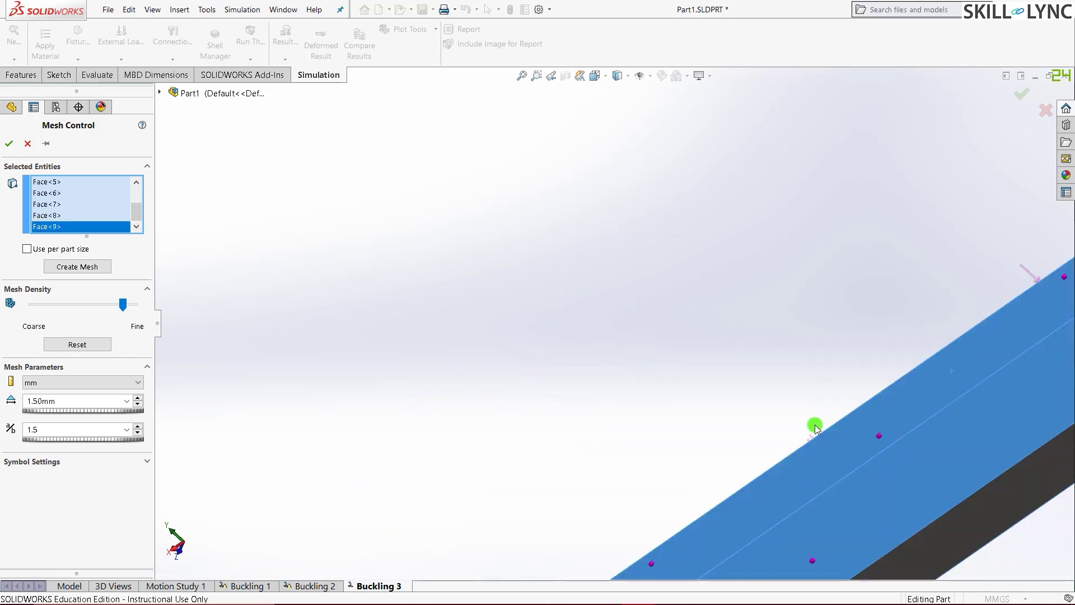
{"action": "scroll", "coordinate": [861, 428], "scroll_direction": "down", "scroll_amount": 2}
{"action": "scroll", "coordinate": [768, 351], "scroll_direction": "down", "scroll_amount": 2}
{"action": "left_click", "coordinate": [767, 352]}
{"action": "scroll", "coordinate": [767, 352], "scroll_direction": "up", "scroll_amount": 3}
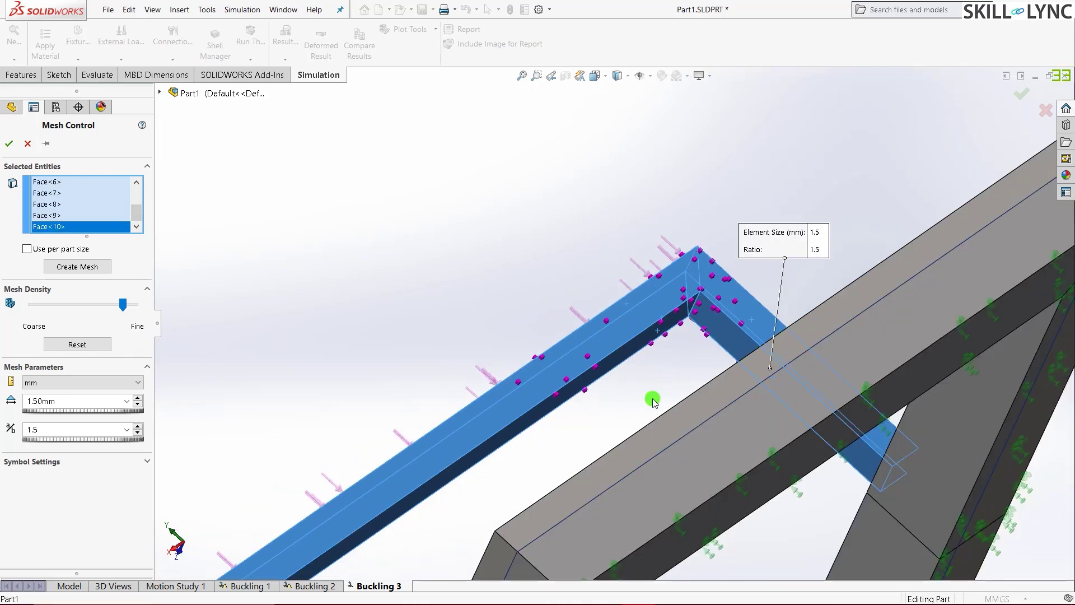
Add the remaining unselected face of each upright and apply the mesh control.
{"action": "scroll", "coordinate": [683, 376], "scroll_direction": "up", "scroll_amount": 2}
{"action": "middle_click_drag", "start_coordinate": [460, 501], "coordinate": [487, 413]}
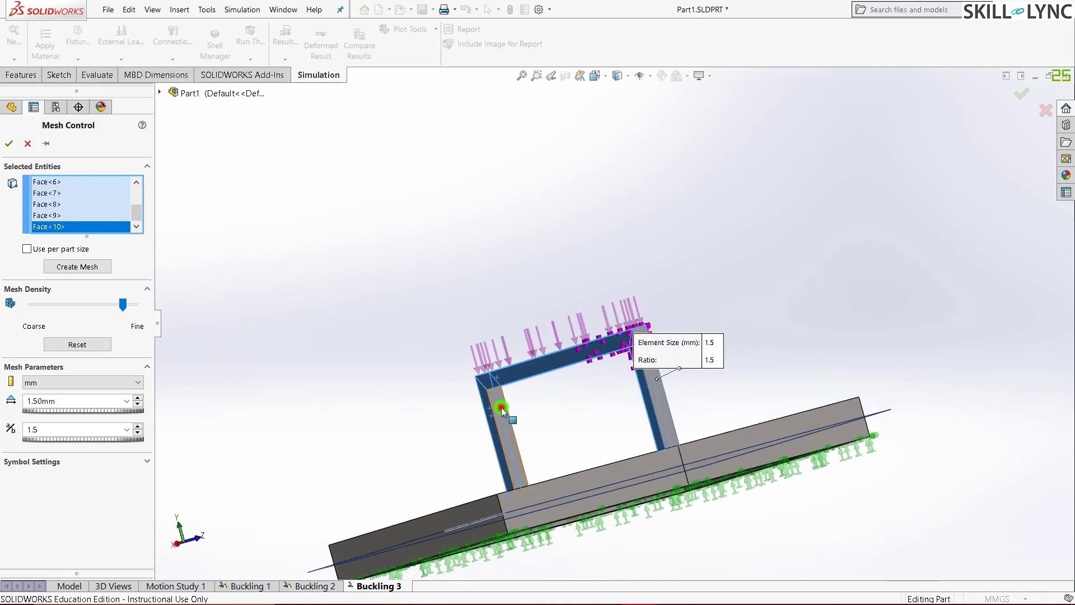
{"action": "left_click", "coordinate": [502, 410]}
{"action": "left_click", "coordinate": [663, 408]}
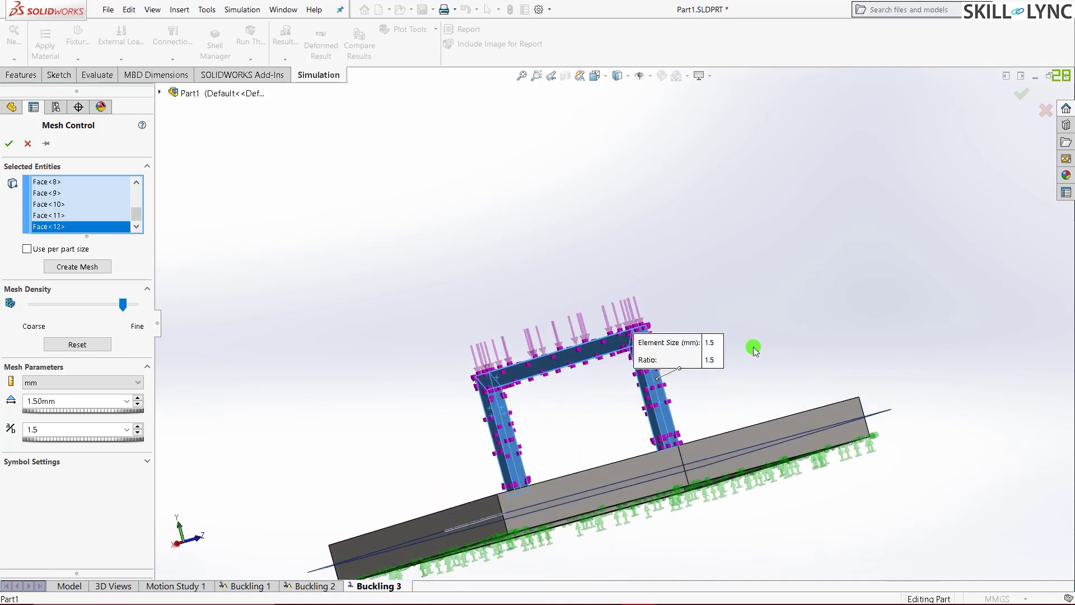
{"action": "key", "text": "ctrl+7"}
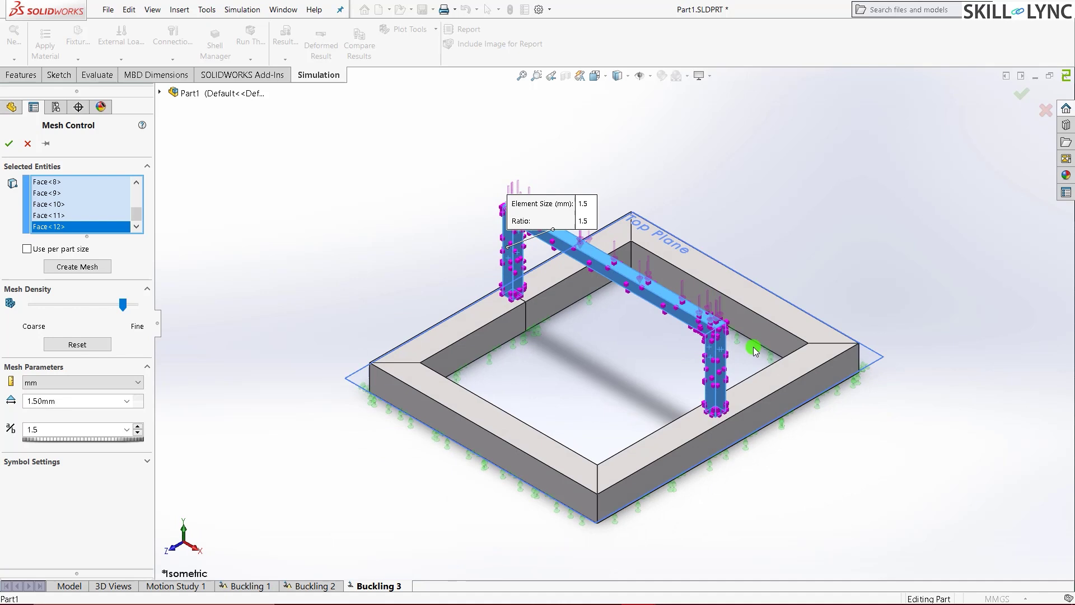
{"action": "left_click", "coordinate": [6, 144]}
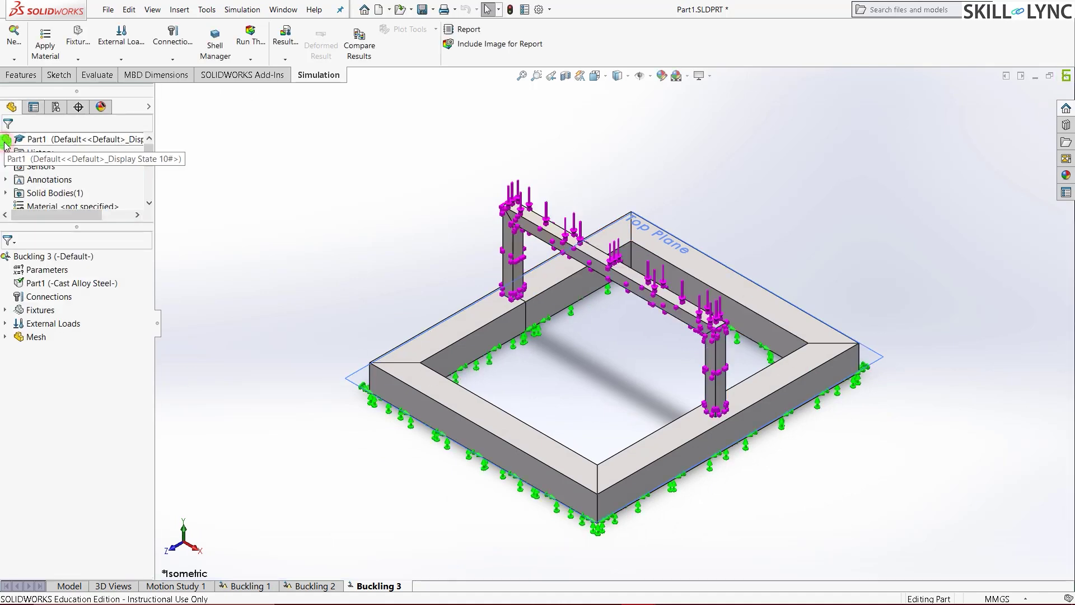
Create the mesh with the default density and inspect the element refinement on the crossbar and uprights.
{"action": "right_click", "coordinate": [49, 344]}
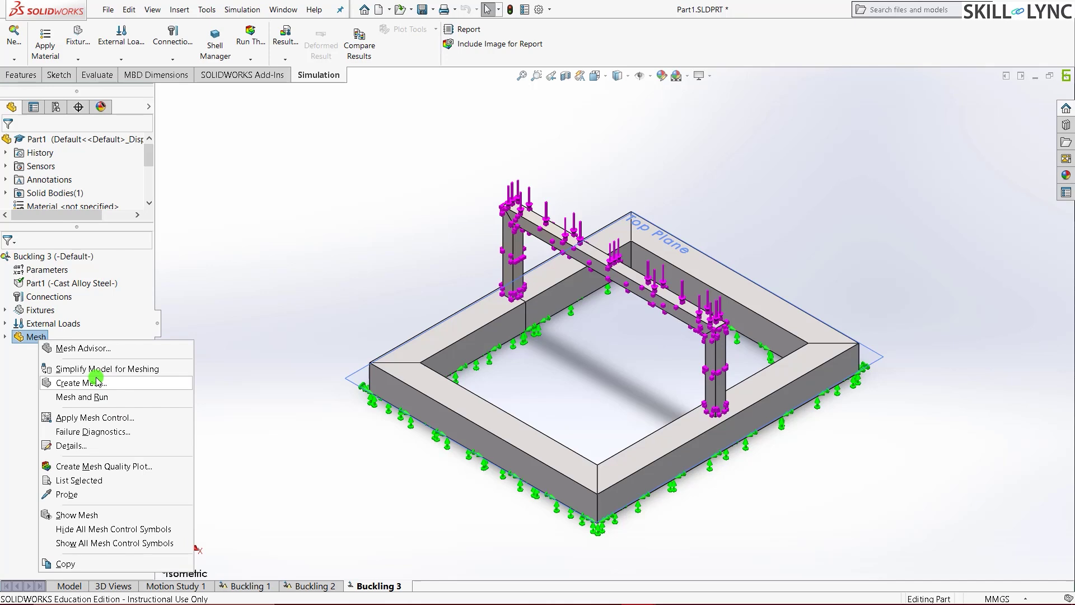
{"action": "left_click", "coordinate": [100, 382]}
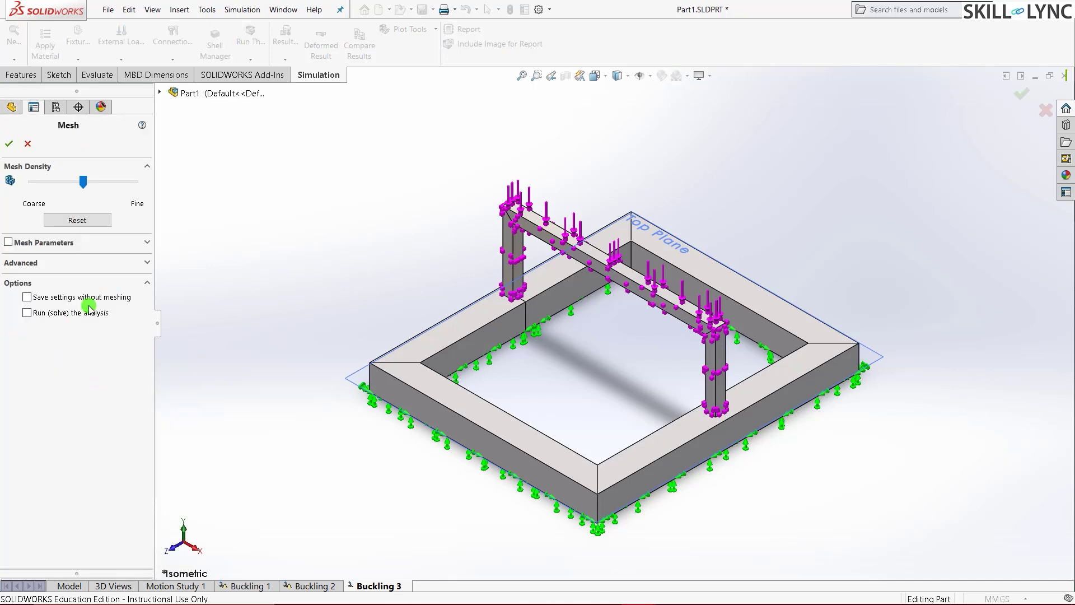
{"action": "left_click", "coordinate": [10, 144]}
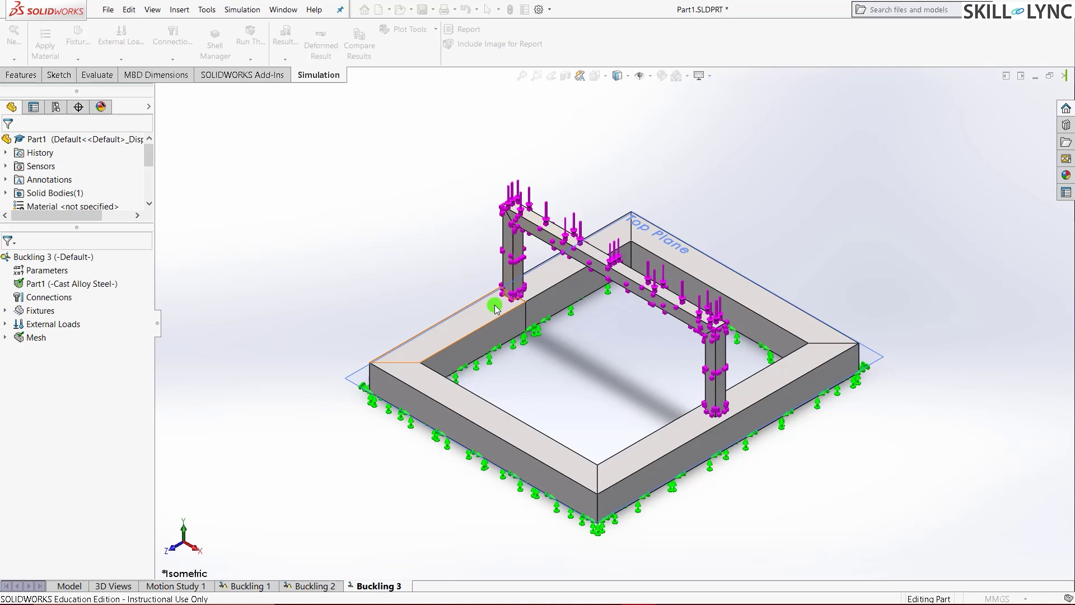
{"action": "scroll", "coordinate": [432, 224], "scroll_direction": "down", "scroll_amount": 5}
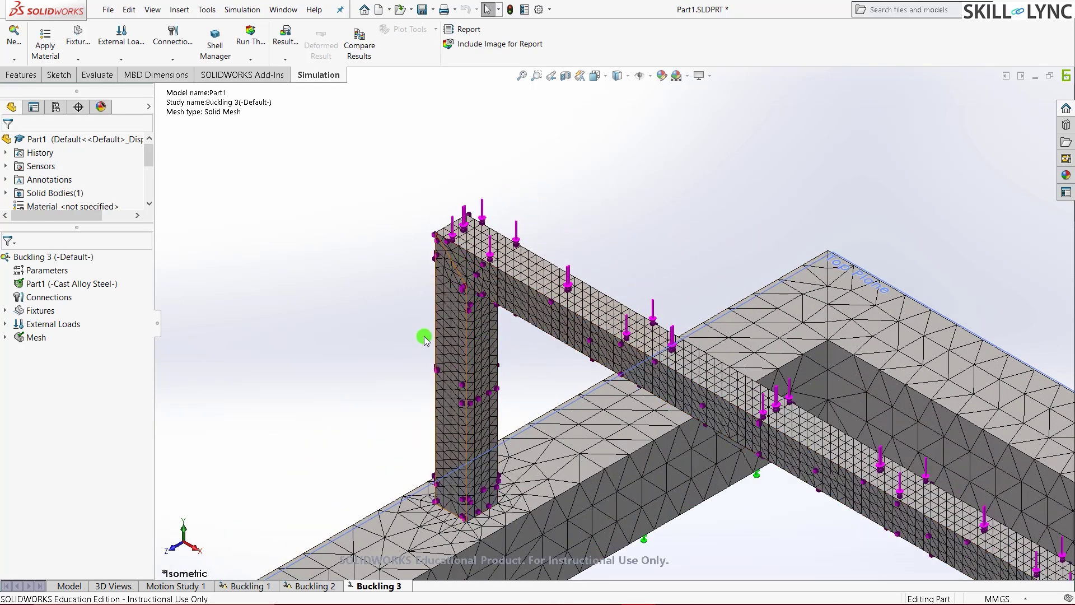
{"action": "scroll", "coordinate": [427, 242], "scroll_direction": "up", "scroll_amount": 3}
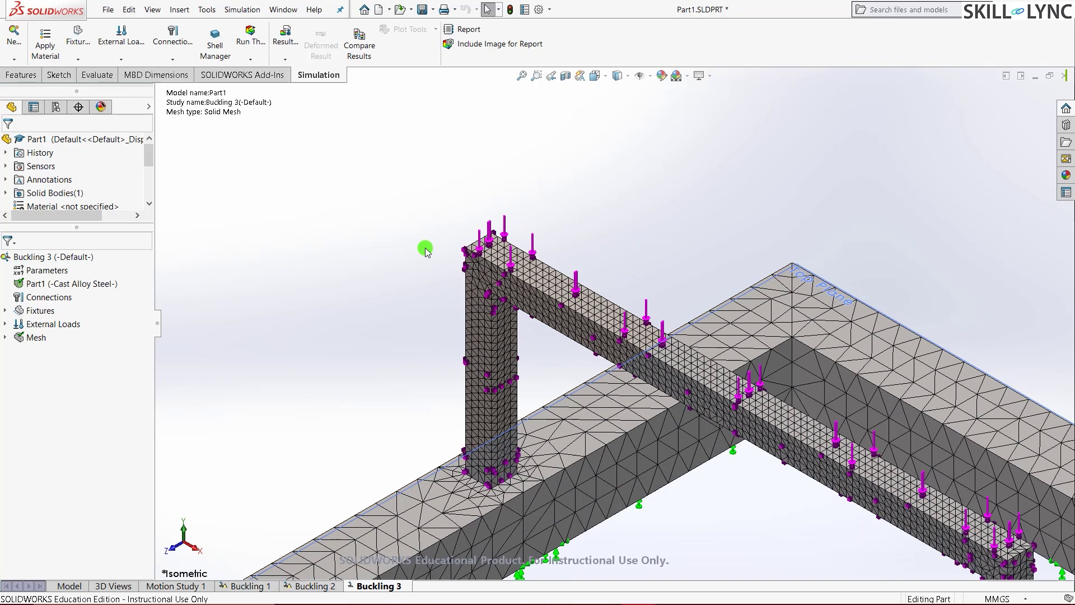
{"action": "scroll", "coordinate": [372, 440], "scroll_direction": "up", "scroll_amount": 3}
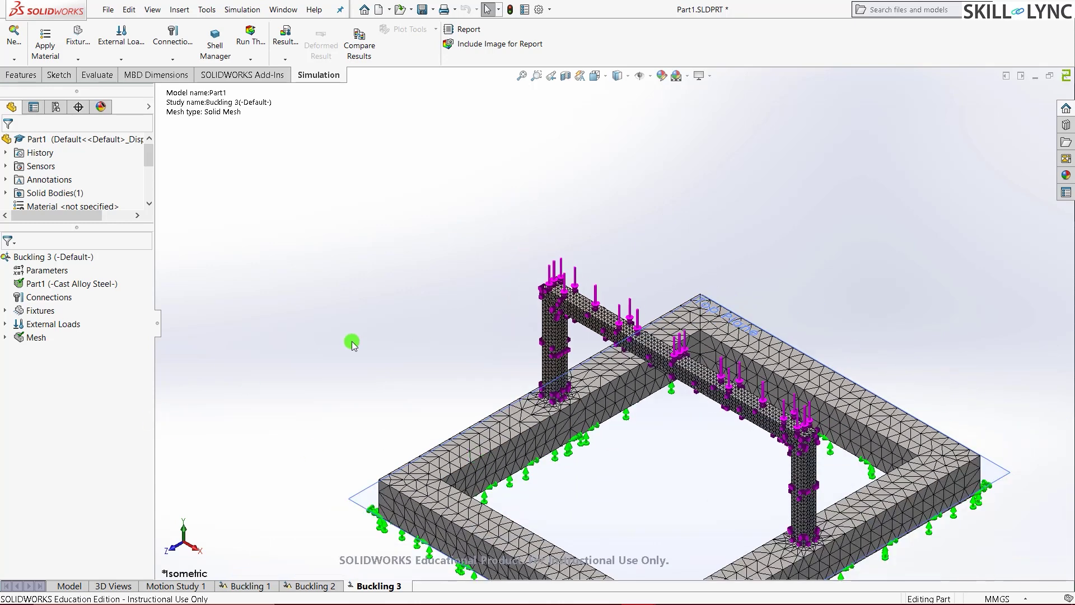
{"action": "scroll", "coordinate": [342, 288], "scroll_direction": "up", "scroll_amount": 1}
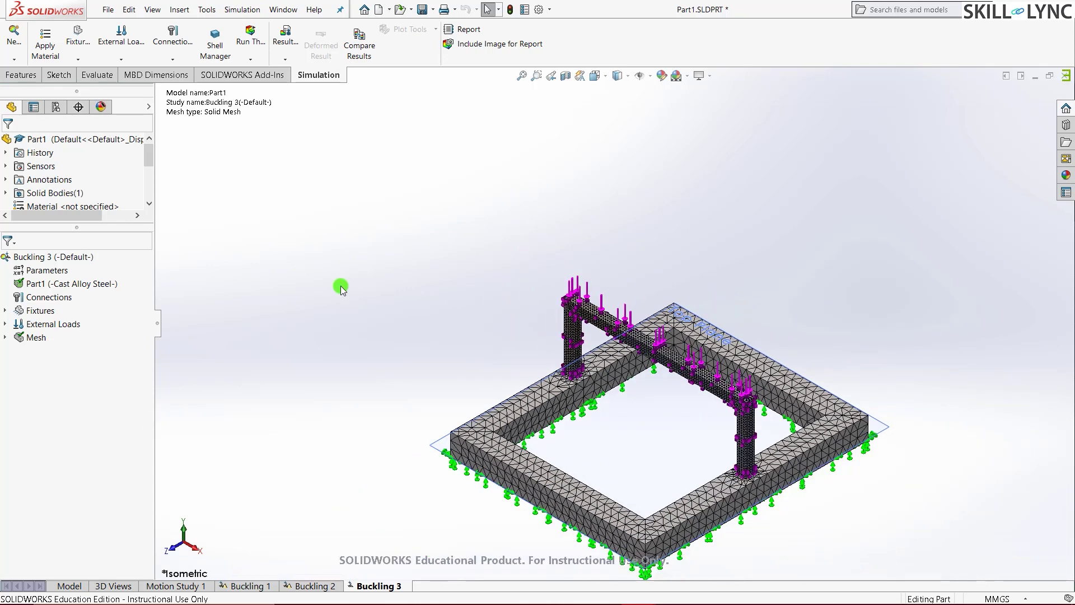
Run the buckling study and examine the first mode's amplitude plot on the deformed frame.
{"action": "key", "text": "f"}
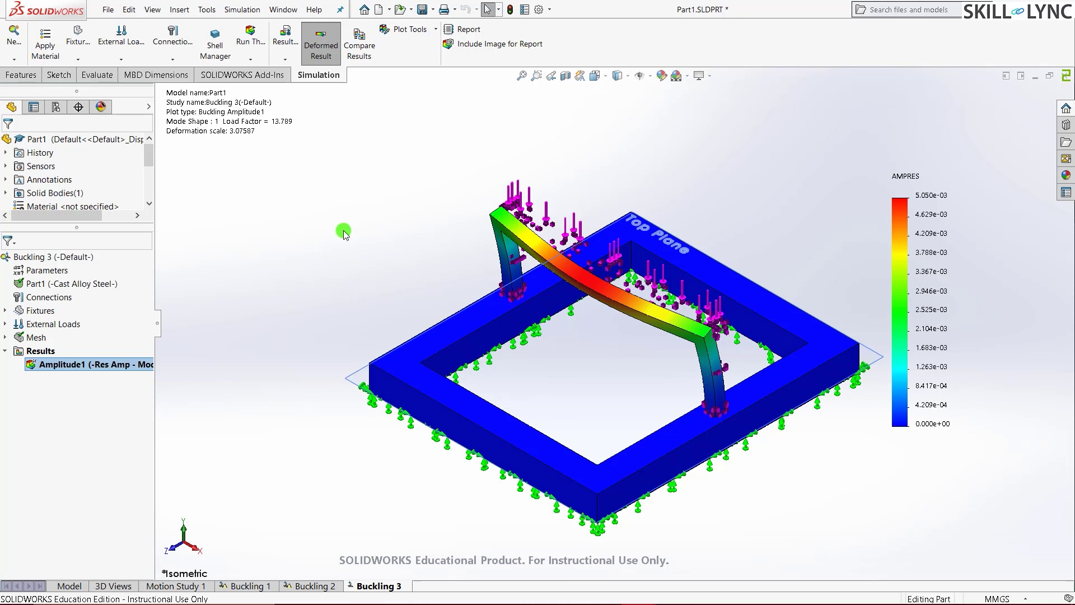
{"action": "left_click", "coordinate": [286, 213]}
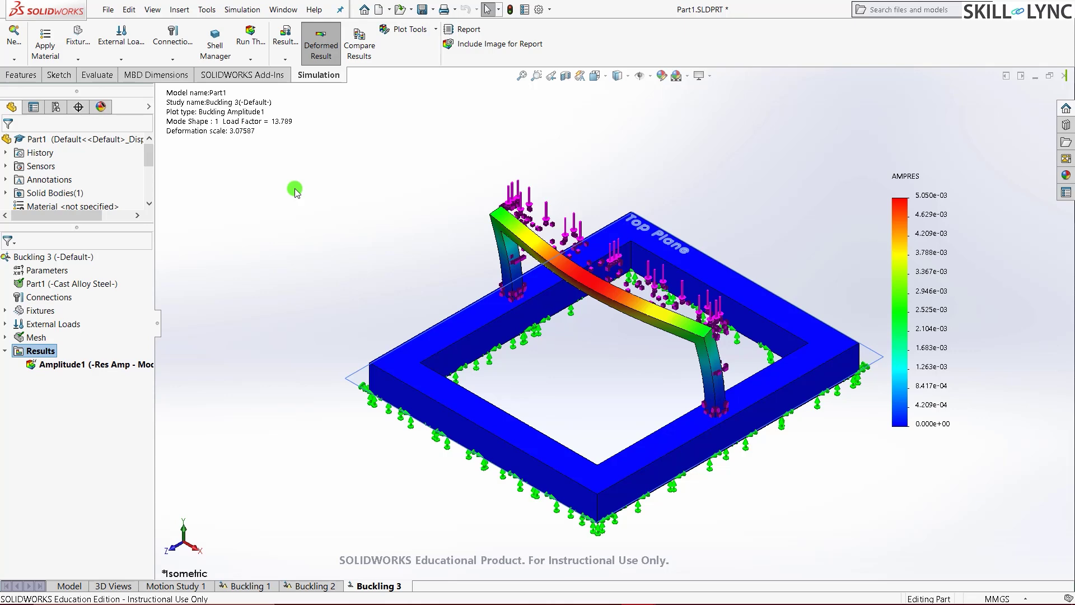
{"action": "scroll", "coordinate": [506, 202], "scroll_direction": "down", "scroll_amount": 5}
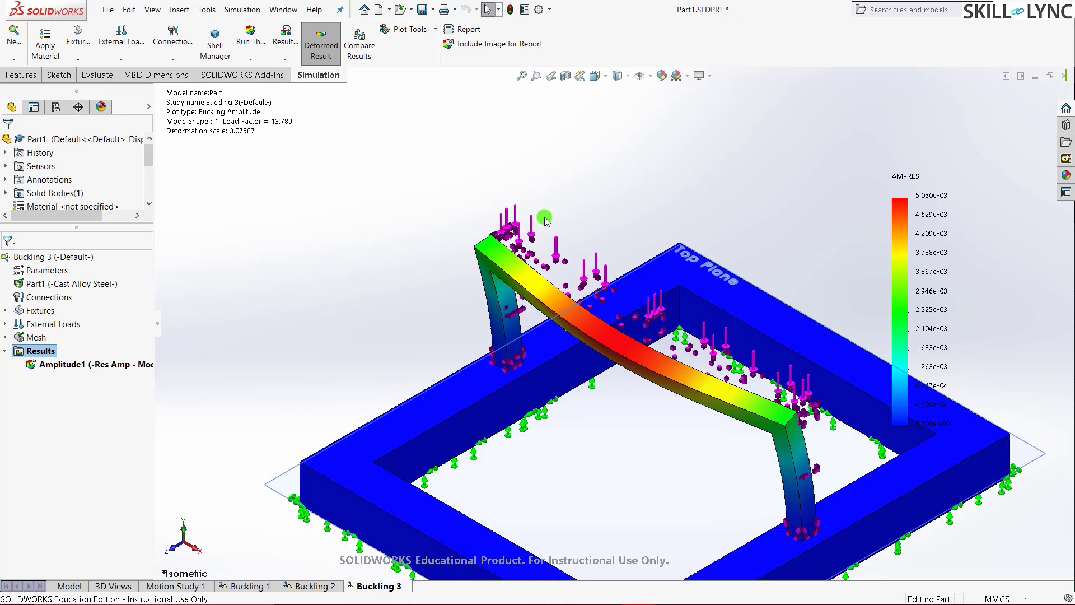
{"action": "scroll", "coordinate": [448, 232], "scroll_direction": "up", "scroll_amount": 3}
{"action": "middle_click_drag", "start_coordinate": [449, 232], "coordinate": [506, 235]}
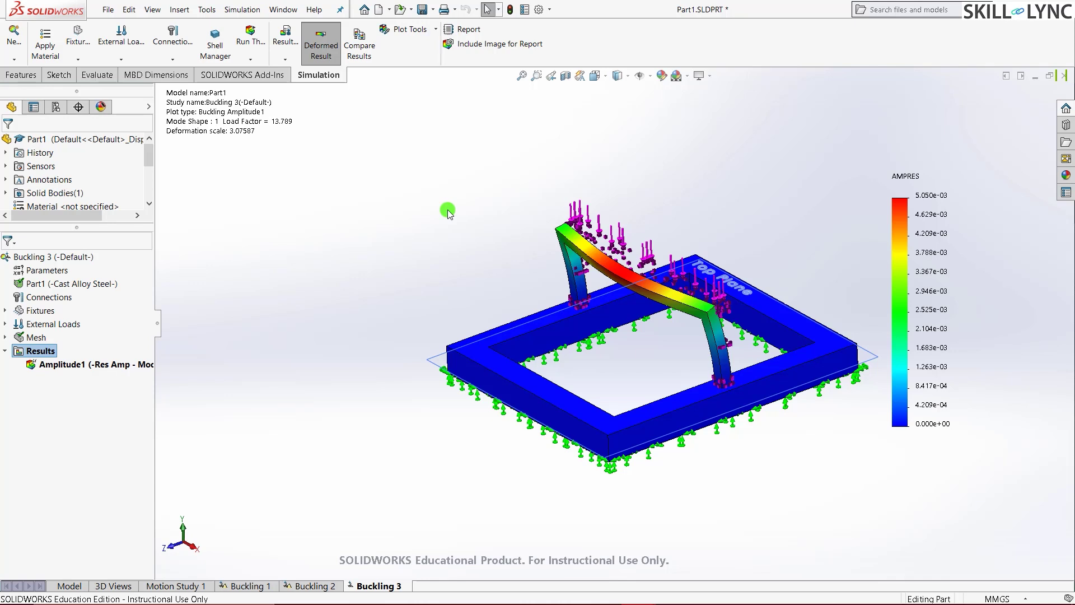
{"action": "key", "text": "ctrl+7"}
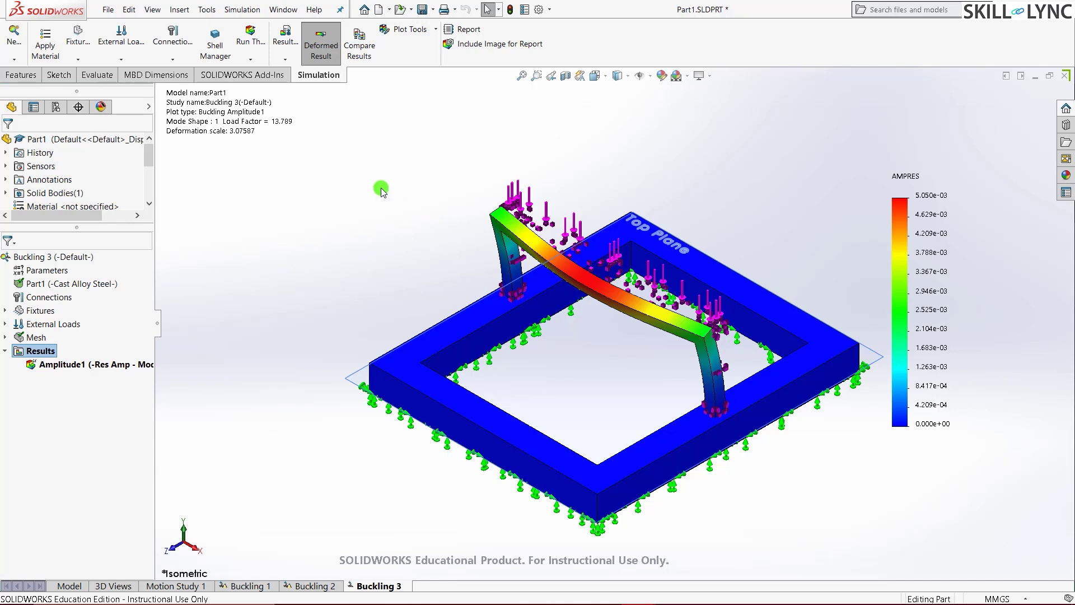
{"action": "left_click", "coordinate": [399, 230]}
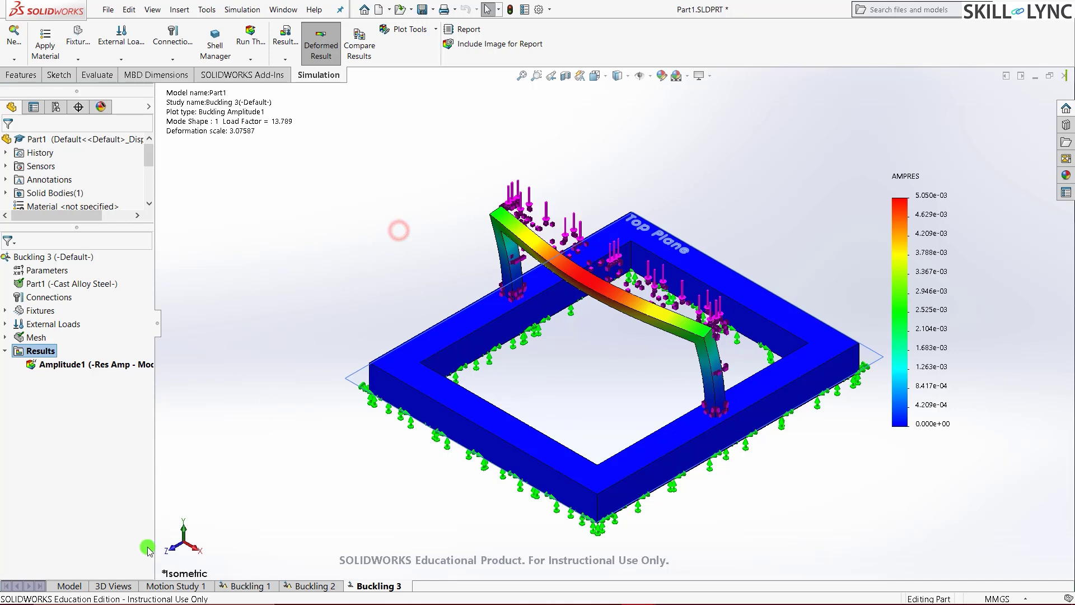
Switch to the part "with stiffner no data" and review the sketch and extrusion that form its corner stiffeners.
{"action": "left_click", "coordinate": [68, 586]}
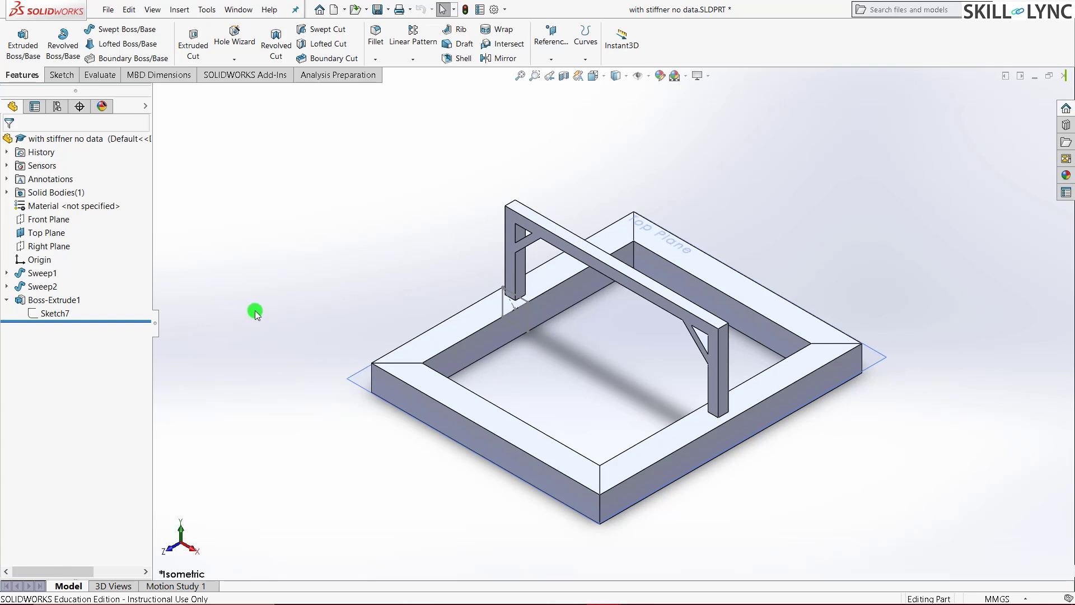
{"action": "left_click", "coordinate": [49, 219]}
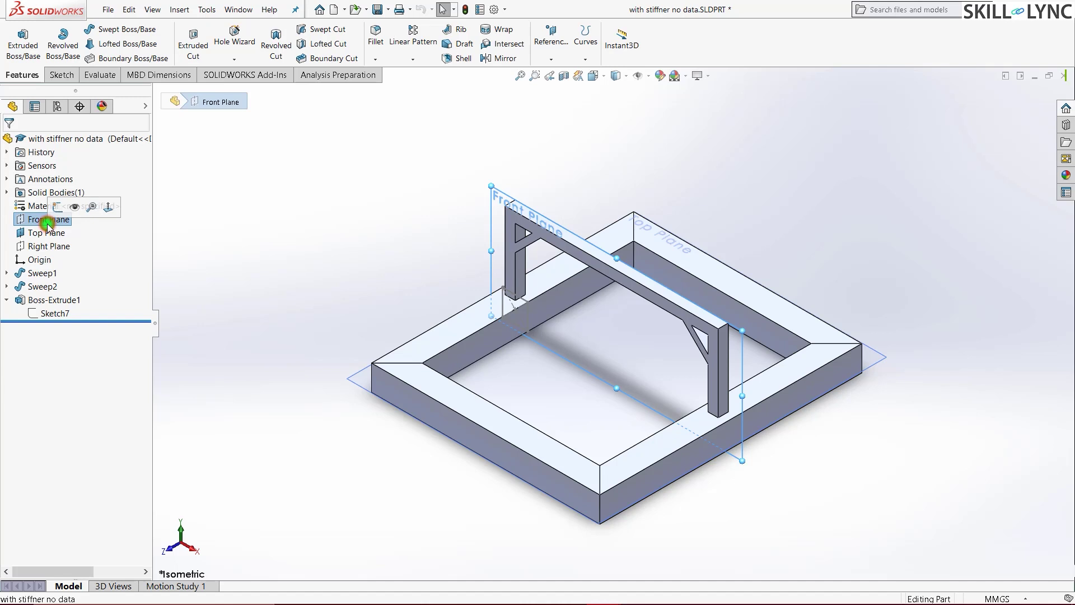
{"action": "left_click", "coordinate": [239, 250]}
{"action": "left_click", "coordinate": [56, 315]}
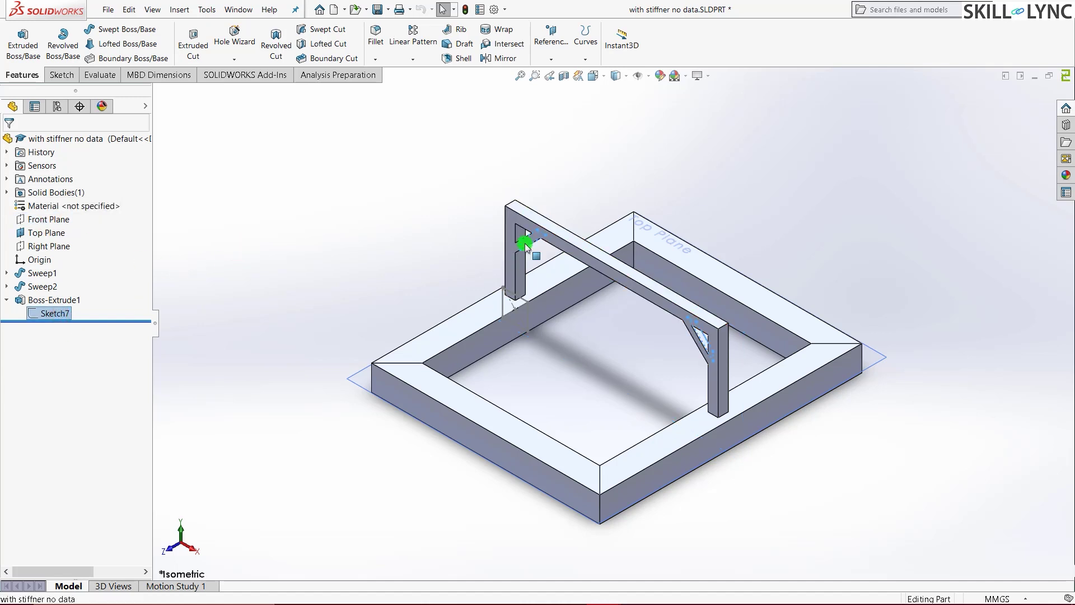
{"action": "scroll", "coordinate": [518, 240], "scroll_direction": "down", "scroll_amount": 3}
{"action": "mouse_move", "coordinate": [519, 240]}
{"action": "middle_mouse_down"}
{"action": "mouse_move", "coordinate": [547, 280]}
{"action": "mouse_move", "coordinate": [650, 168]}
{"action": "mouse_move", "coordinate": [631, 212]}
{"action": "middle_mouse_up"}
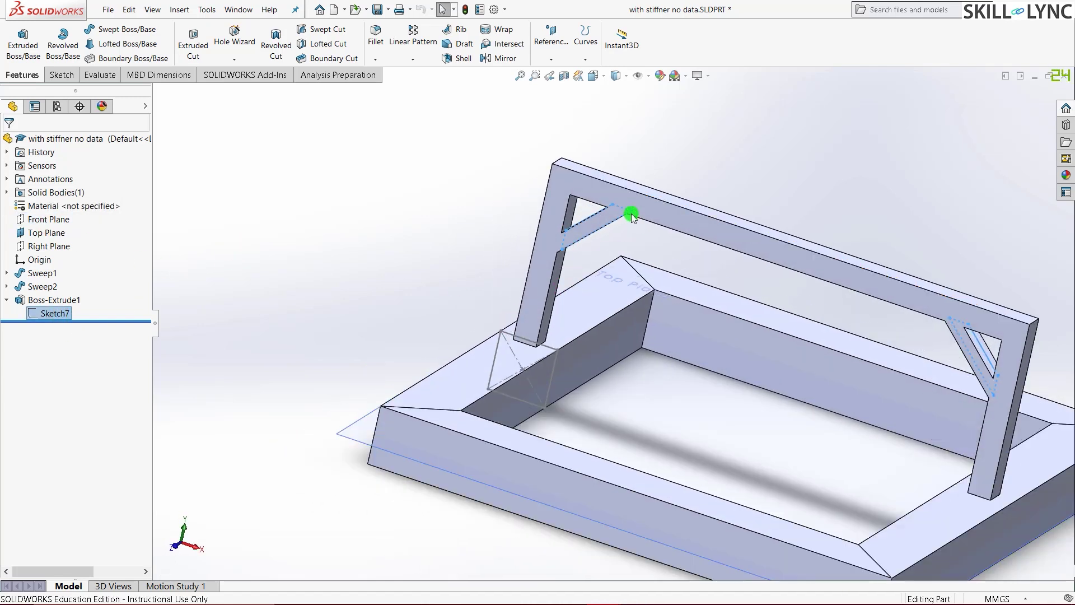
{"action": "left_click", "coordinate": [42, 306]}
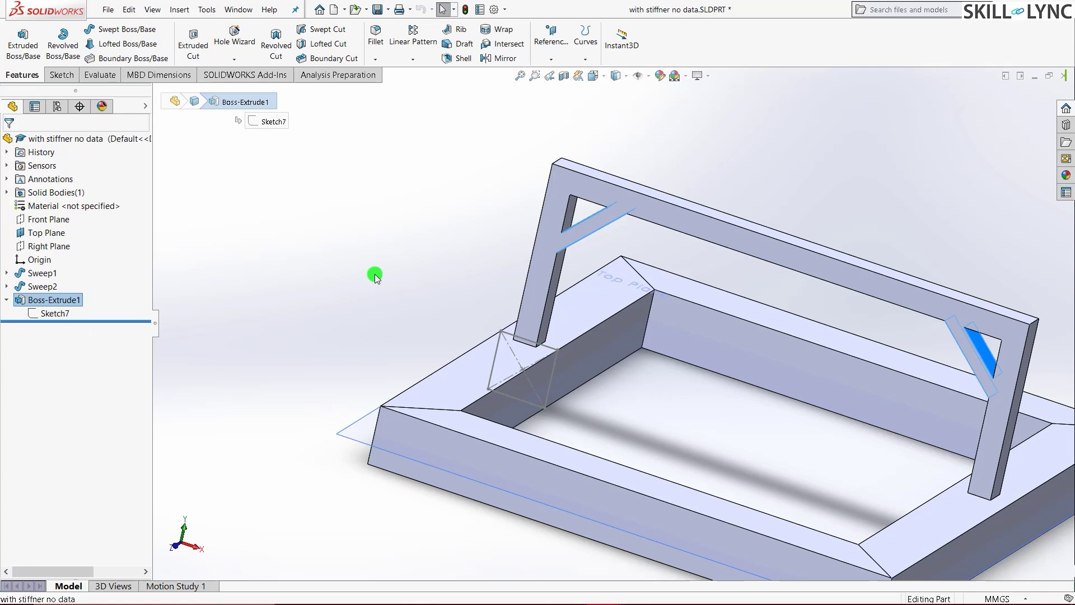
{"action": "middle_click_drag", "start_coordinate": [371, 271], "coordinate": [548, 301]}
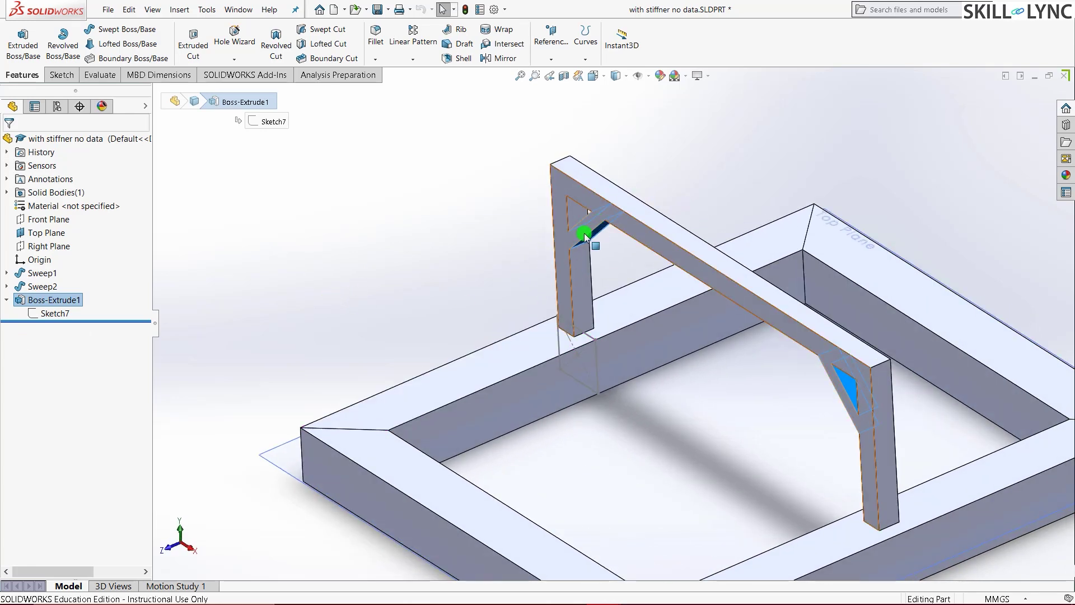
{"action": "left_click", "coordinate": [427, 263]}
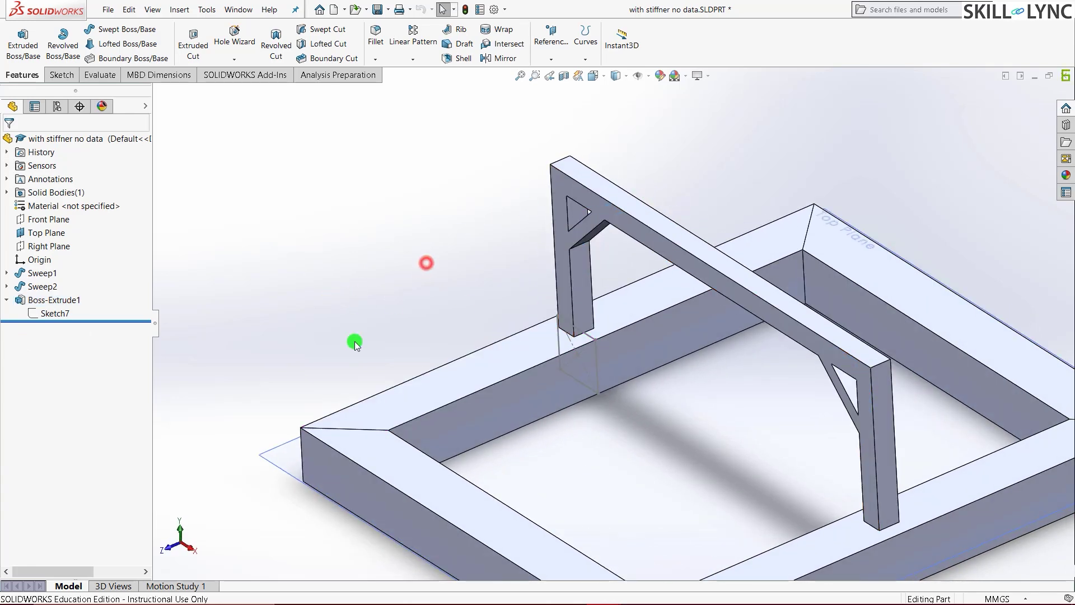
{"action": "key", "text": "ctrl+7"}
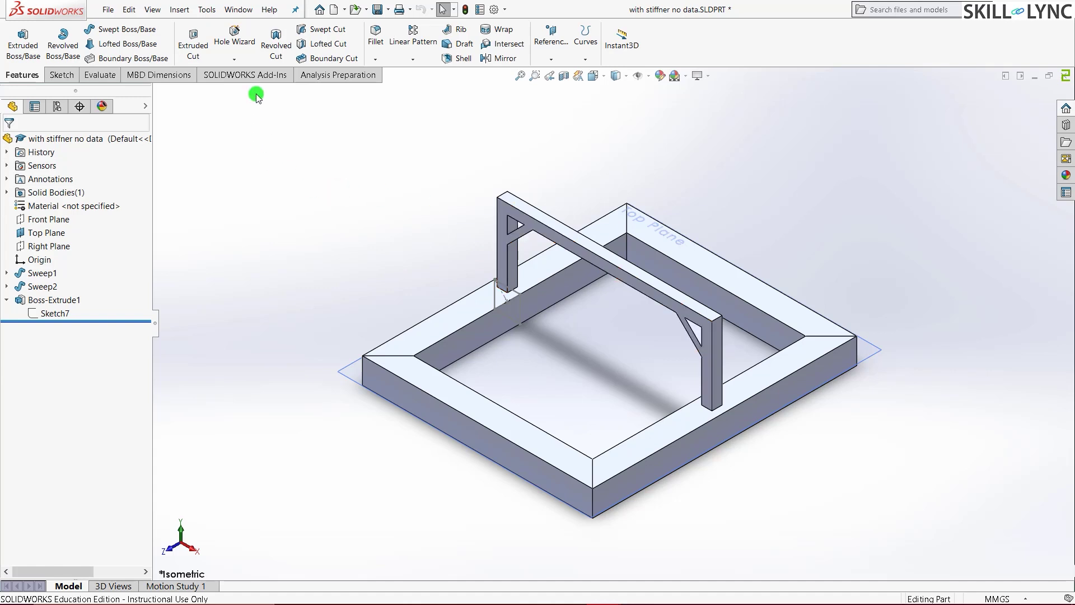
Load the SOLIDWORKS Simulation add-in and bring up its study commands.
{"action": "left_click", "coordinate": [258, 76]}
{"action": "left_click", "coordinate": [321, 47]}
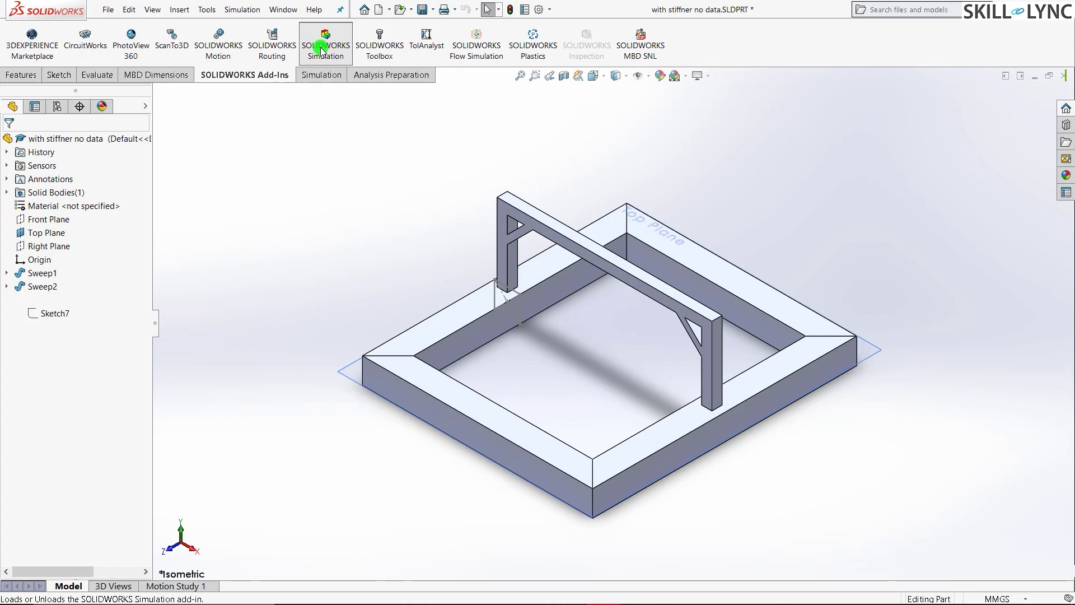
{"action": "left_click", "coordinate": [330, 79]}
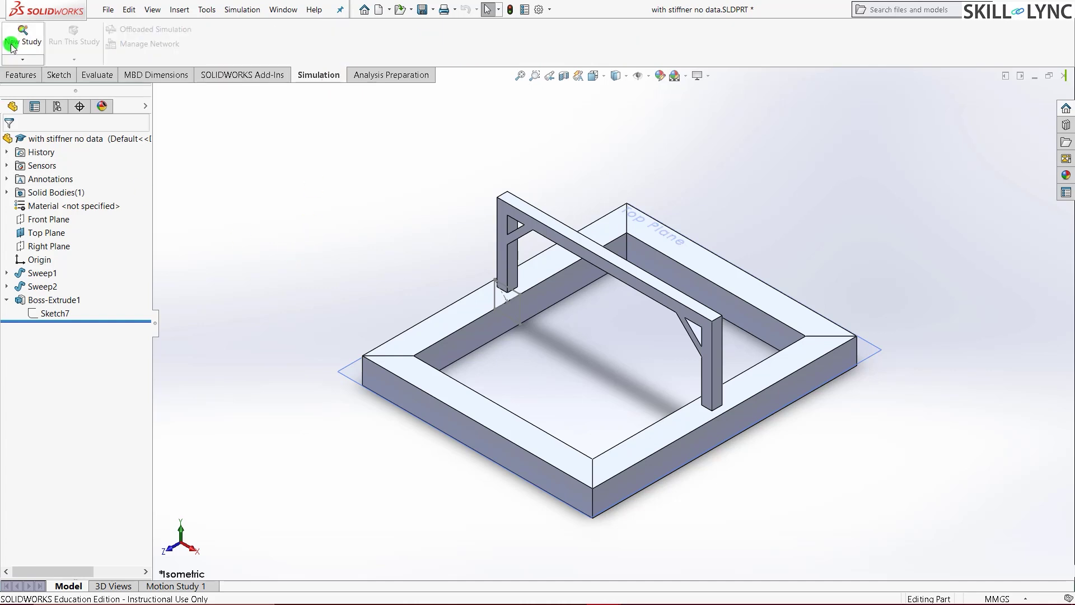
Create a Buckling study of the stiffened frame with the name Buckling 1.
{"action": "left_click", "coordinate": [11, 45]}
{"action": "left_click", "coordinate": [96, 227]}
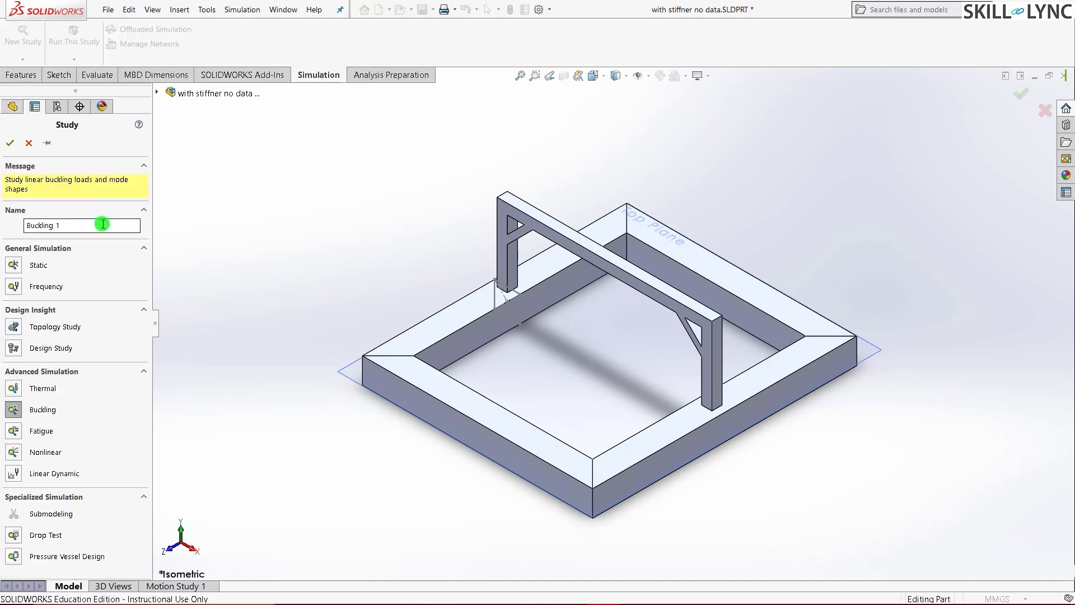
{"action": "type", "text": "with"}
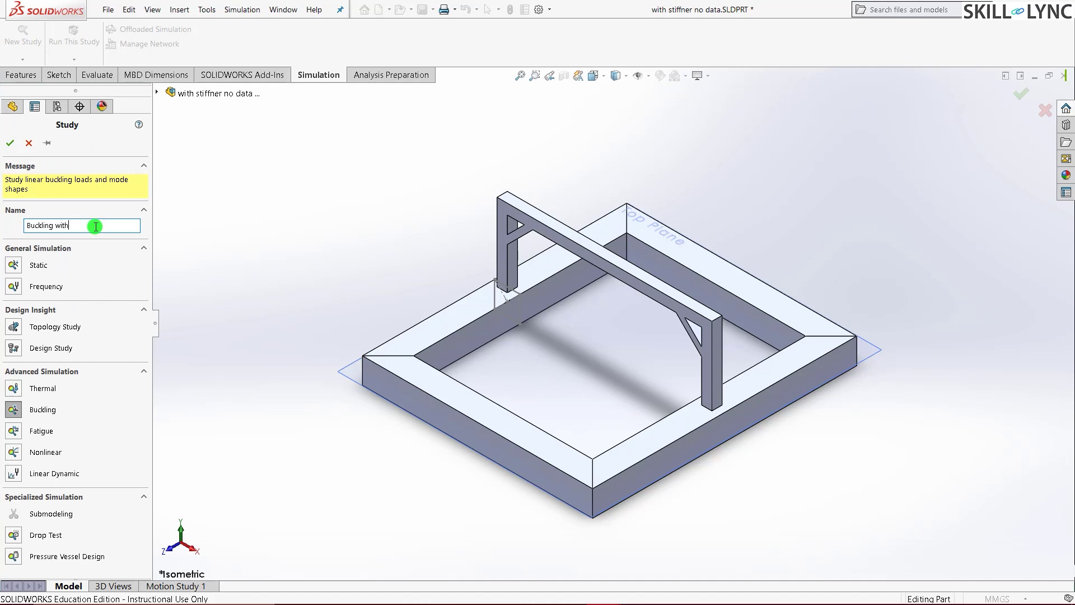
{"action": "type", "text": " stiffner 1"}
{"action": "left_click", "coordinate": [13, 409]}
{"action": "left_click", "coordinate": [6, 149]}
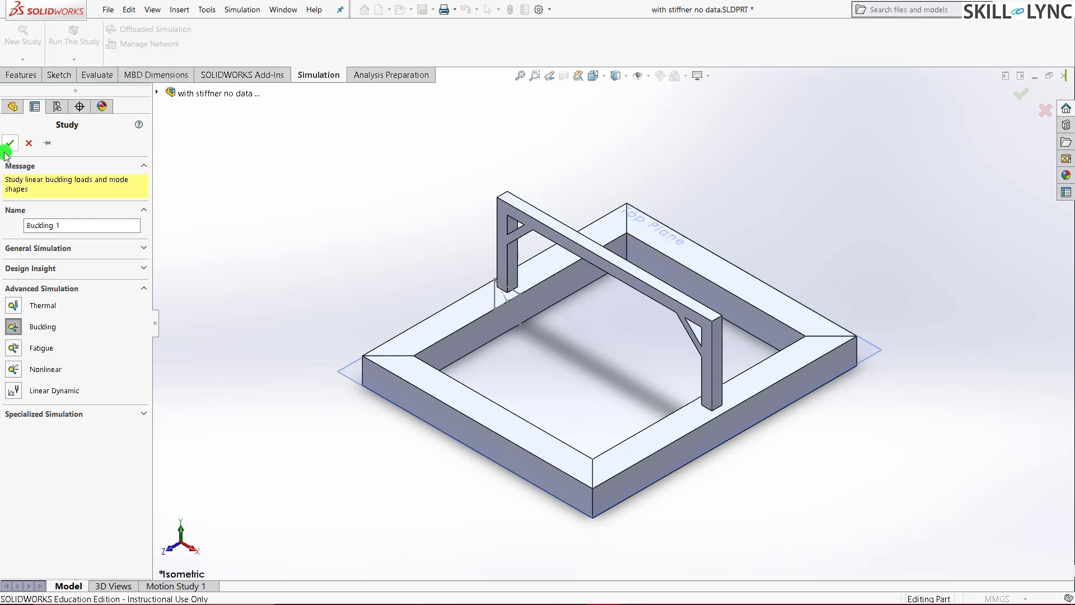
{"action": "left_click", "coordinate": [274, 268]}
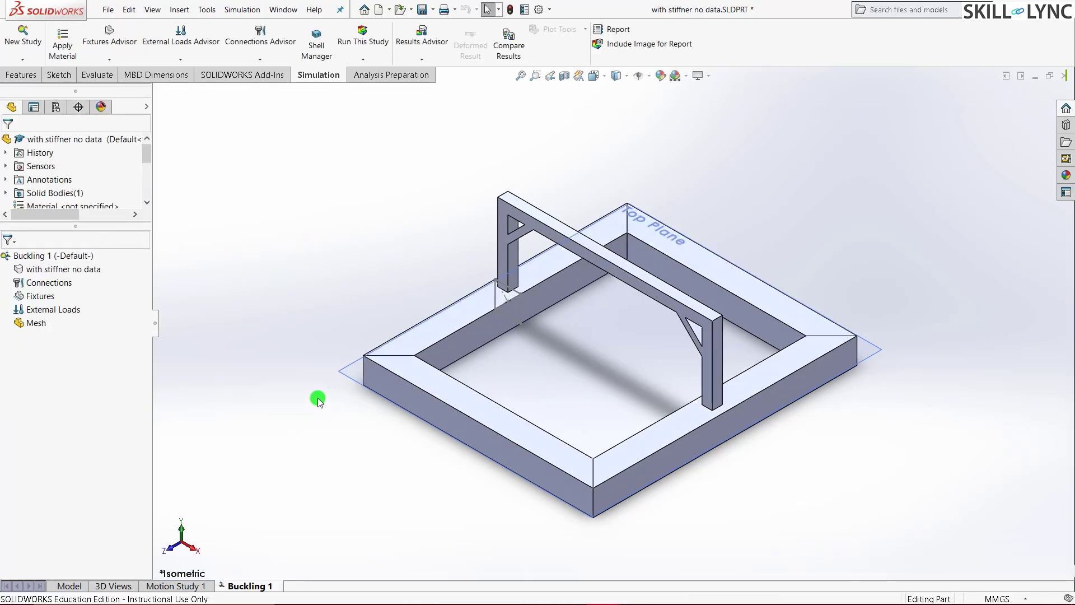
Apply the favorite material Cast Alloy Steel to the stiffened frame in the buckling study.
{"action": "right_click", "coordinate": [60, 268]}
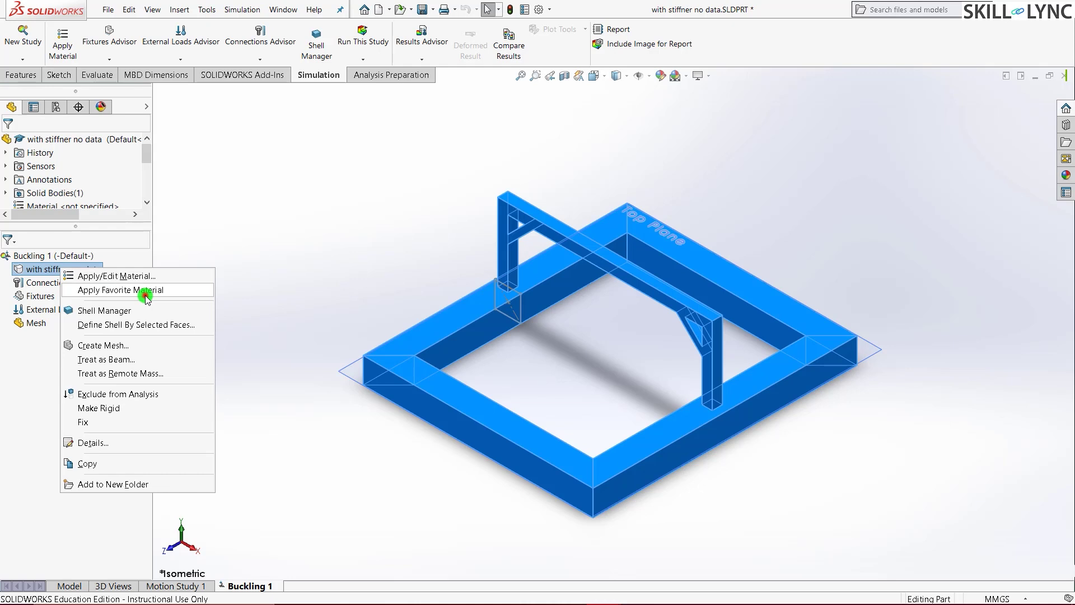
{"action": "mouse_move", "coordinate": [145, 295]}
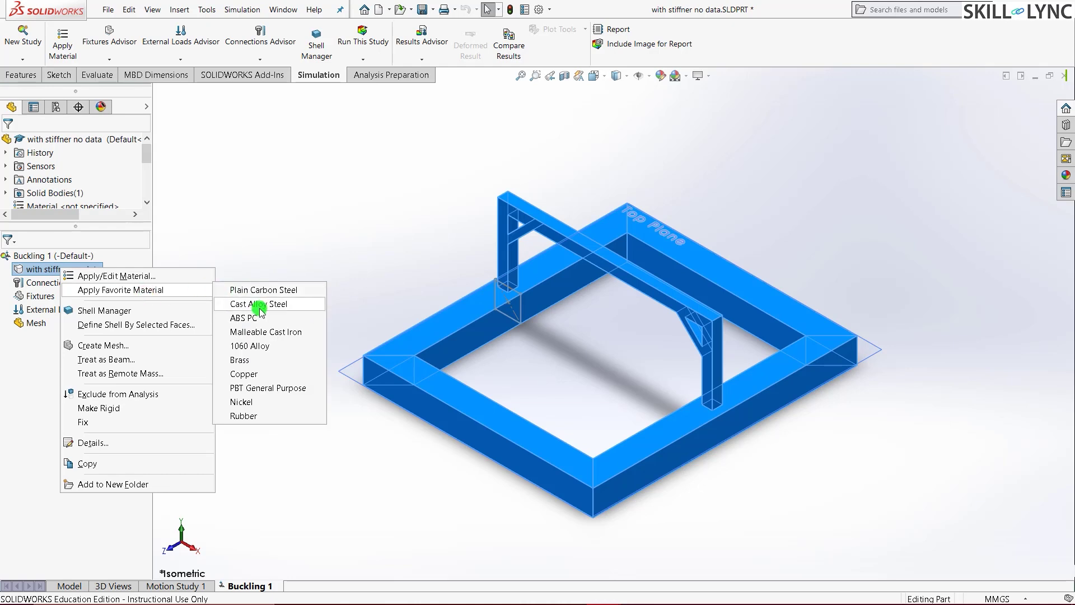
{"action": "left_click", "coordinate": [260, 305]}
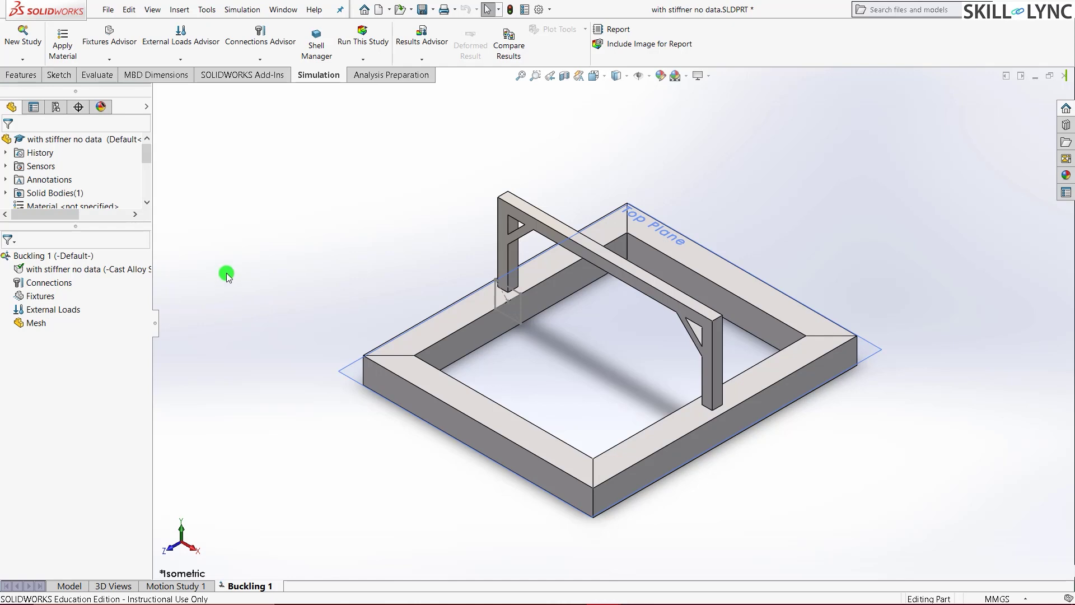
Apply a Fixed Geometry fixture to all five underside faces of the rectangular base frame.
{"action": "left_click", "coordinate": [39, 296]}
{"action": "right_click", "coordinate": [39, 297]}
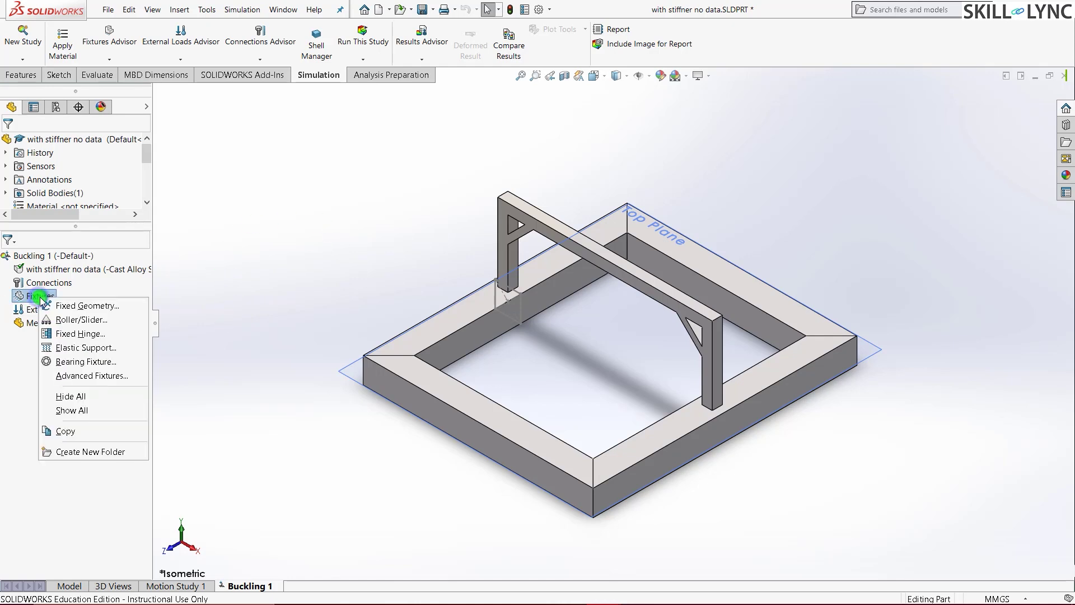
{"action": "left_click", "coordinate": [132, 350]}
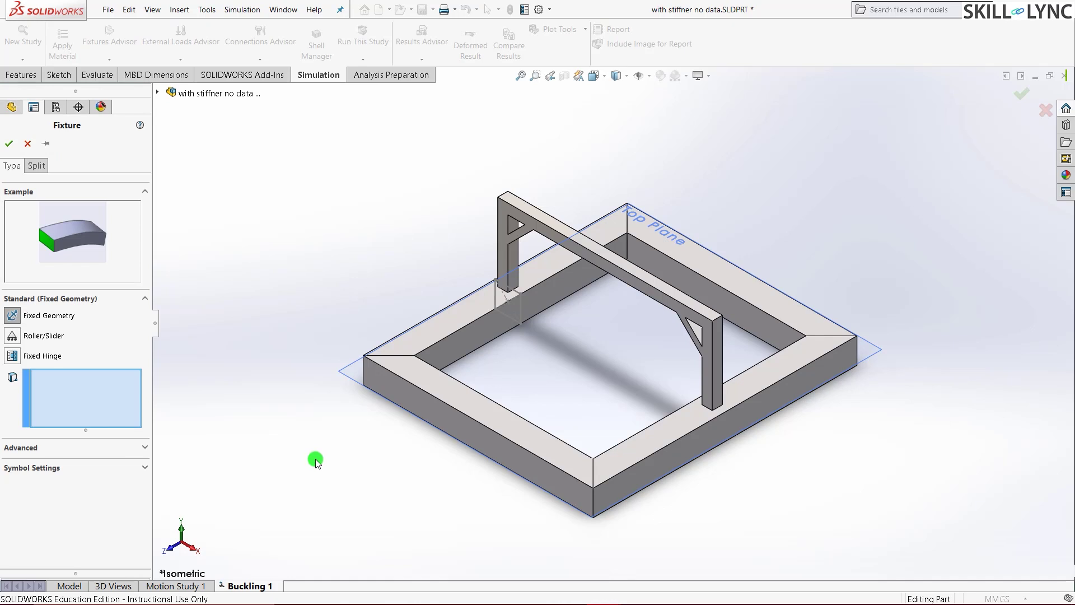
{"action": "middle_click_drag", "start_coordinate": [314, 439], "coordinate": [571, 101]}
{"action": "left_click", "coordinate": [596, 148]}
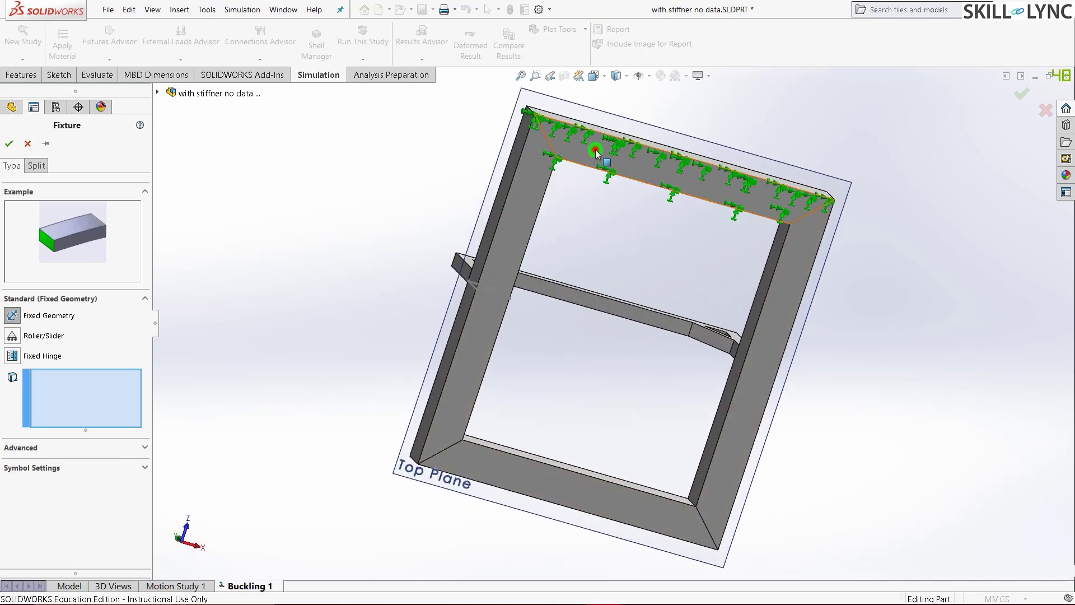
{"action": "left_click", "coordinate": [521, 196]}
{"action": "left_click", "coordinate": [465, 340]}
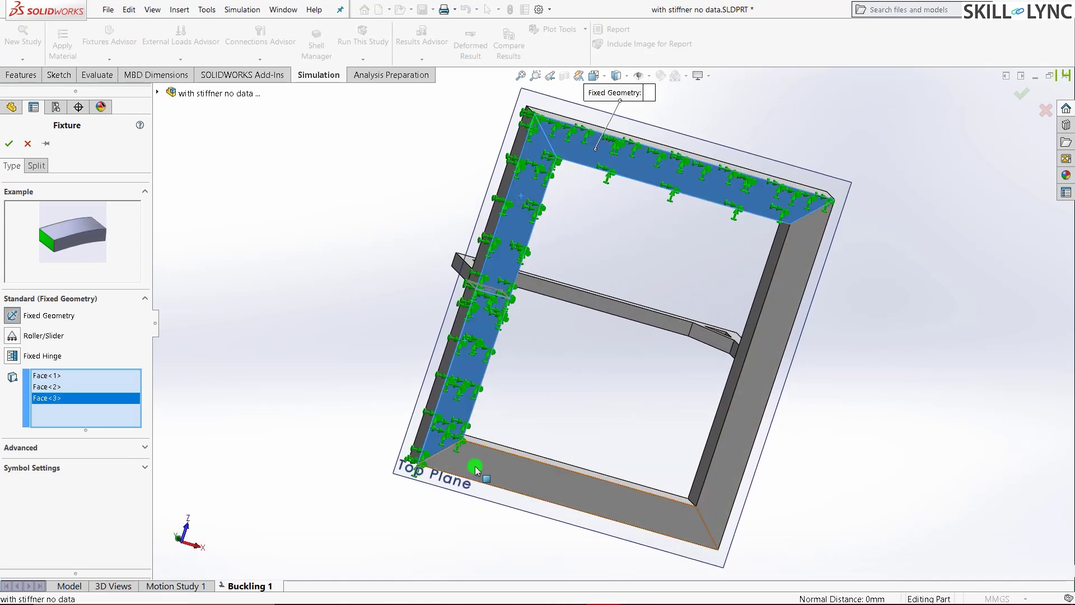
{"action": "left_click", "coordinate": [475, 465]}
{"action": "left_click", "coordinate": [746, 383]}
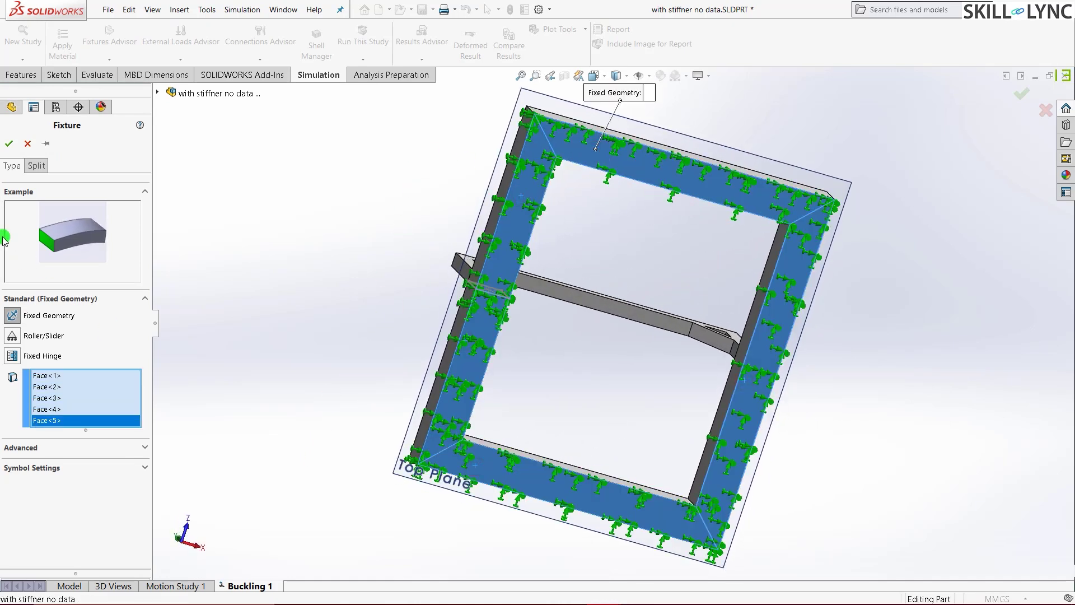
{"action": "left_click", "coordinate": [9, 143]}
Apply a 2000 N normal force to the top face of the crossbar.
{"action": "key", "text": "ctrl+7"}
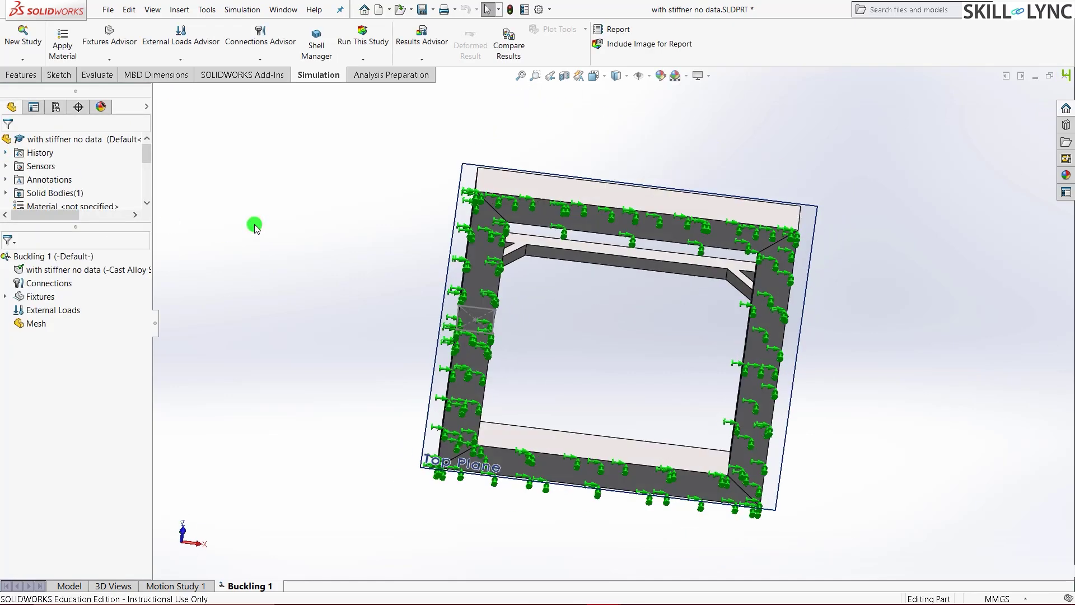
{"action": "right_click", "coordinate": [74, 315]}
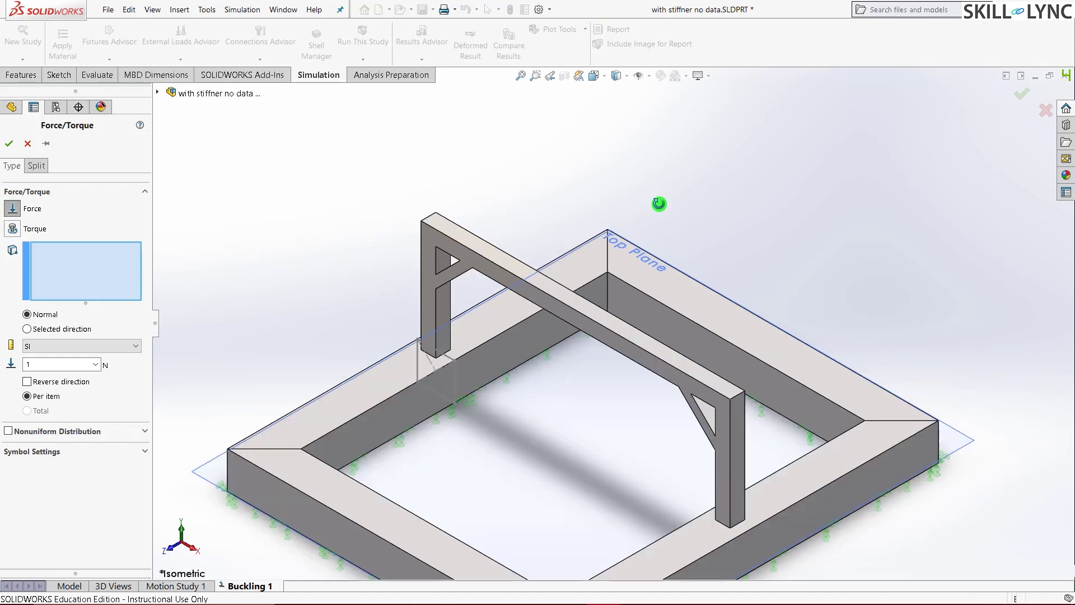
{"action": "scroll", "coordinate": [514, 248], "scroll_direction": "down", "scroll_amount": 5}
{"action": "scroll", "coordinate": [437, 197], "scroll_direction": "up", "scroll_amount": 3}
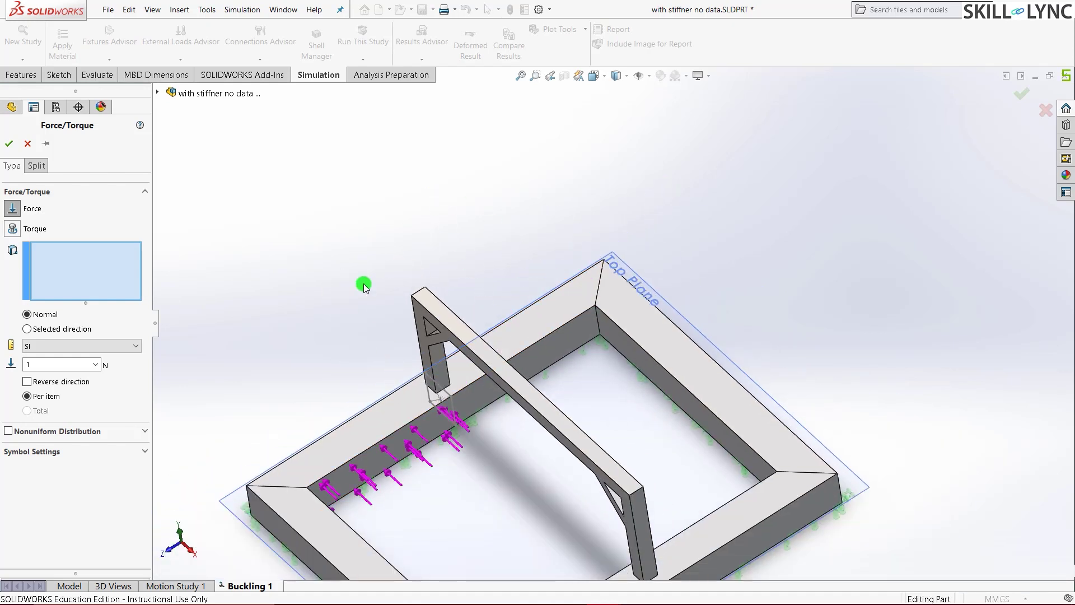
{"action": "scroll", "coordinate": [427, 283], "scroll_direction": "down", "scroll_amount": 6}
{"action": "left_click", "coordinate": [528, 324]}
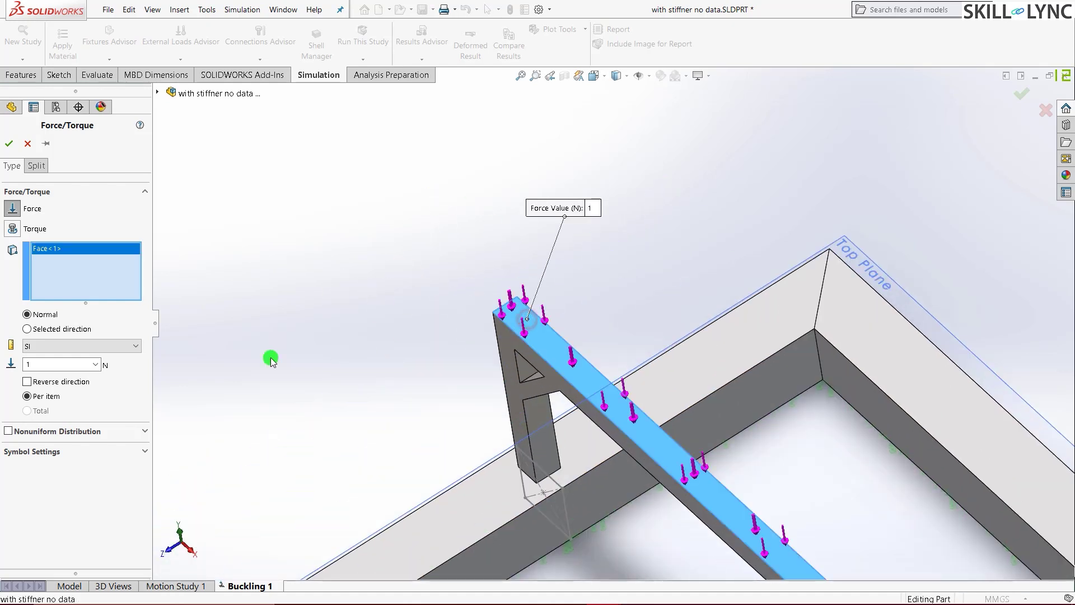
{"action": "double_click", "coordinate": [45, 366]}
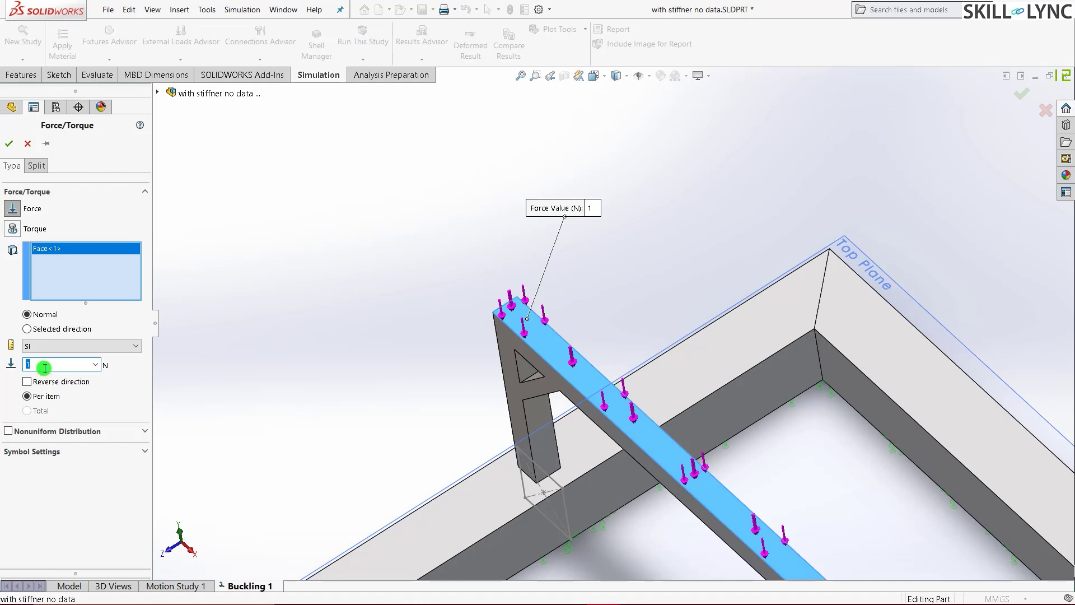
{"action": "type", "text": "2000"}
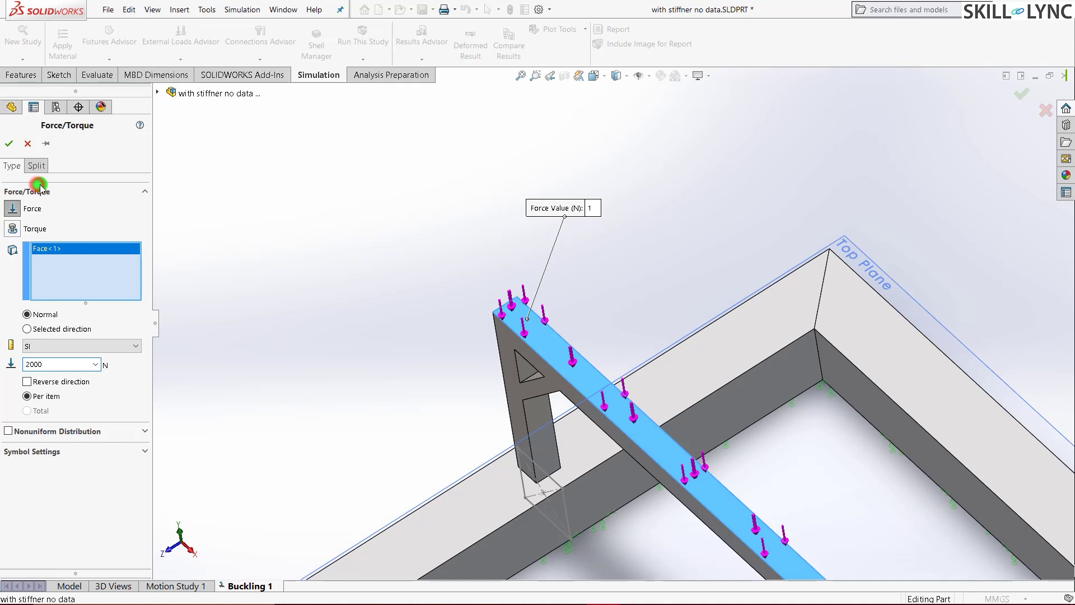
{"action": "left_click", "coordinate": [13, 146]}
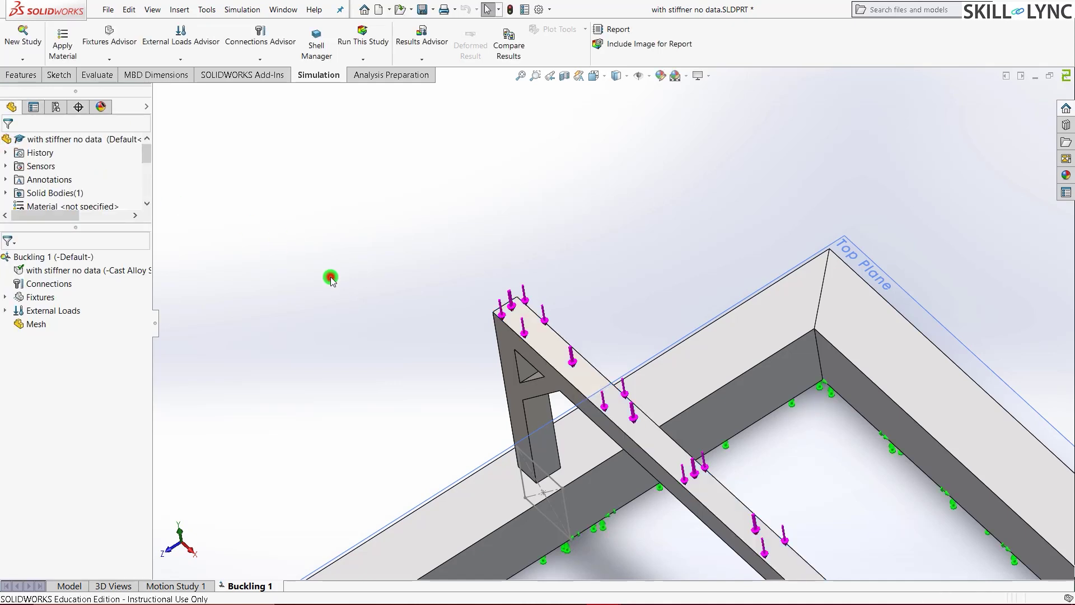
Mesh and run the buckling study, and examine the load factor and amplitude plot of the first mode.
{"action": "key", "text": "ctrl+7"}
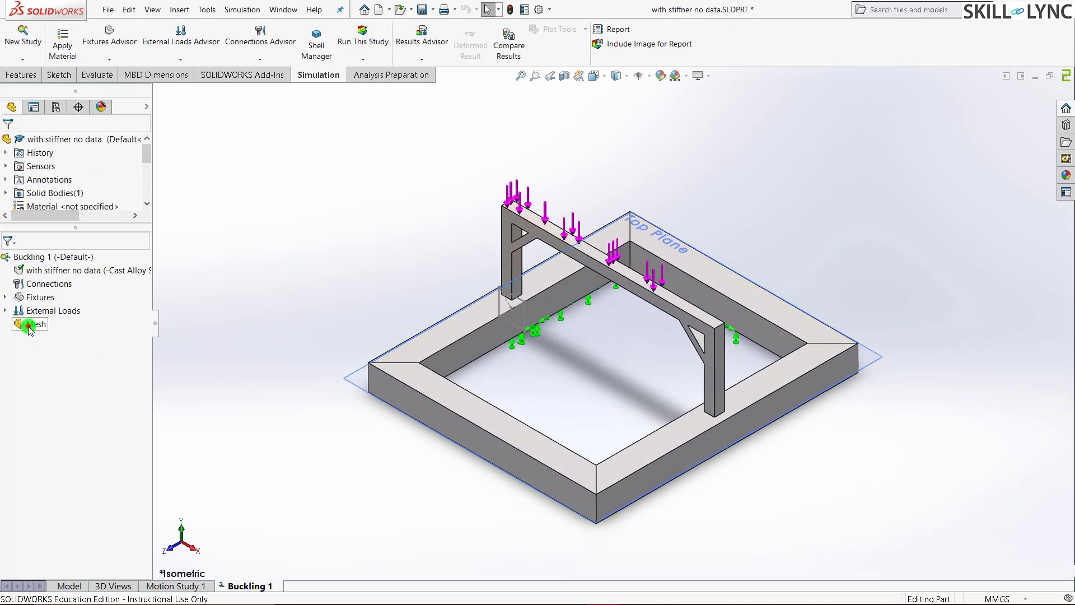
{"action": "right_click", "coordinate": [29, 325]}
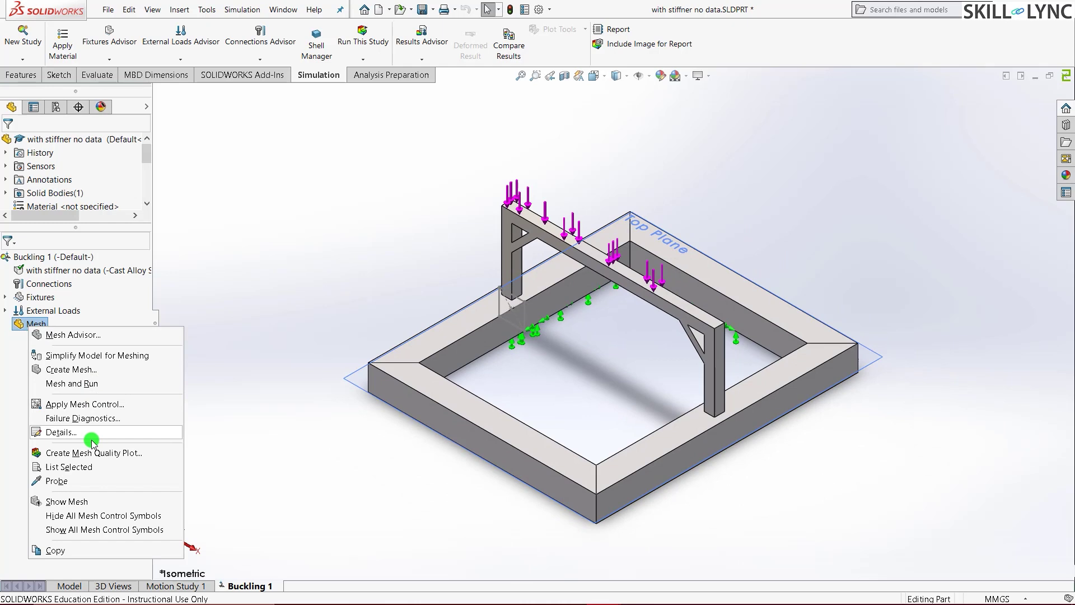
{"action": "left_click", "coordinate": [82, 384]}
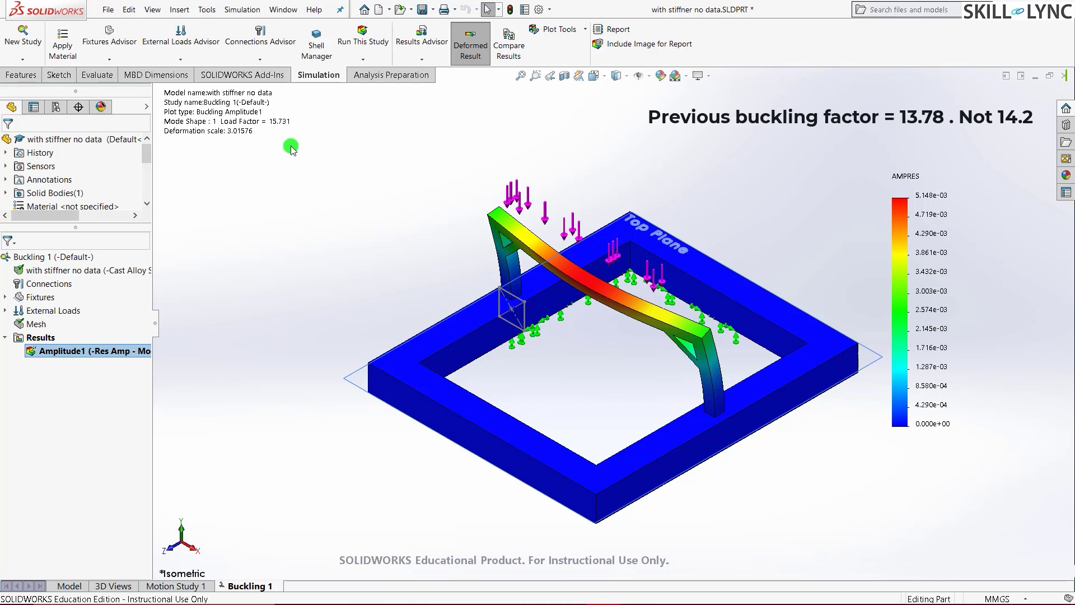
{"action": "middle_click_drag", "start_coordinate": [291, 148], "coordinate": [562, 238]}
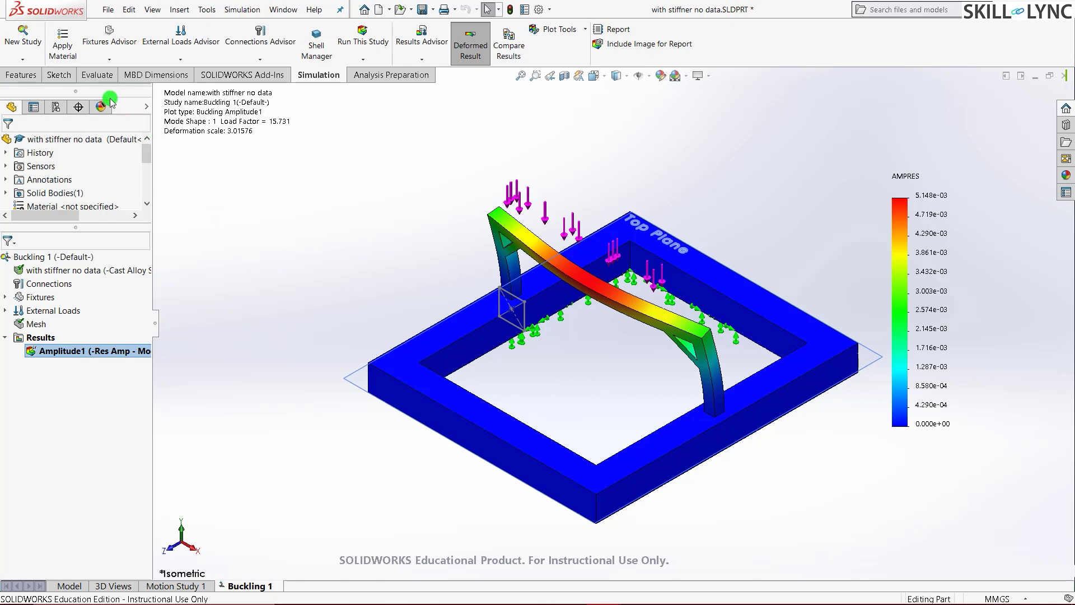
Create a design study with optimization and start adding a parameter as its first variable.
{"action": "left_click", "coordinate": [96, 75]}
{"action": "left_click", "coordinate": [21, 39]}
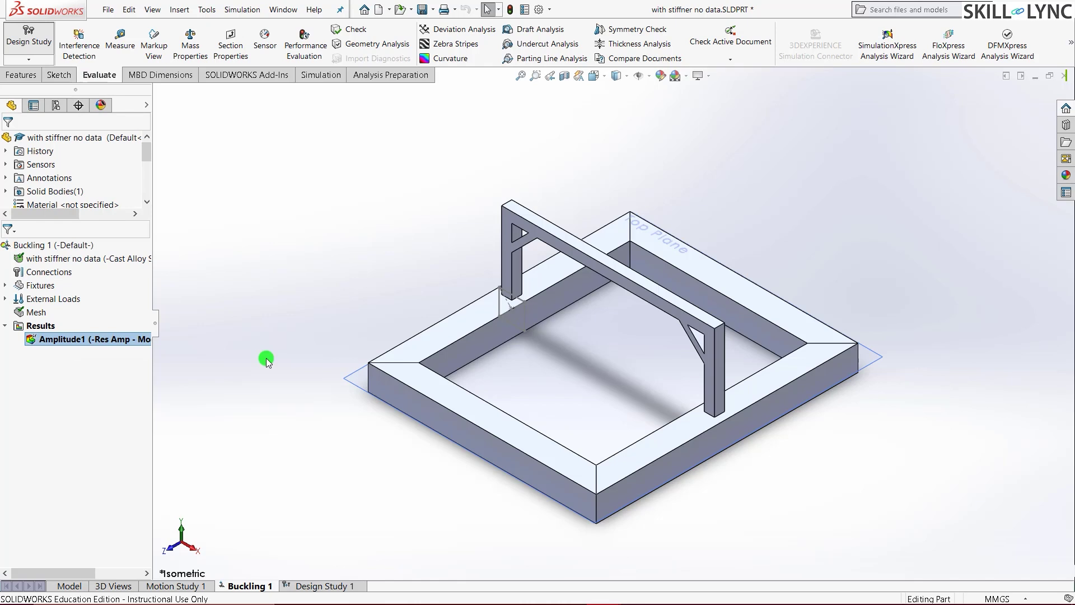
{"action": "left_click", "coordinate": [233, 487]}
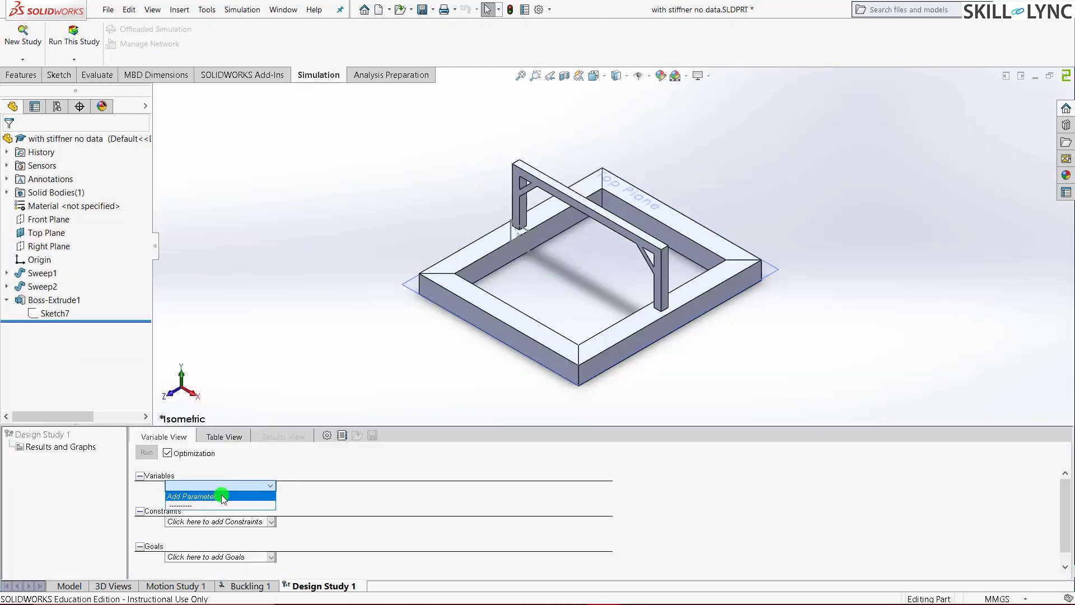
{"action": "left_click", "coordinate": [220, 495]}
Link the parameter to the stiffener's vertical 10 mm sketch dimension and name it "Vertical position".
{"action": "scroll", "coordinate": [502, 267], "scroll_direction": "down", "scroll_amount": 3}
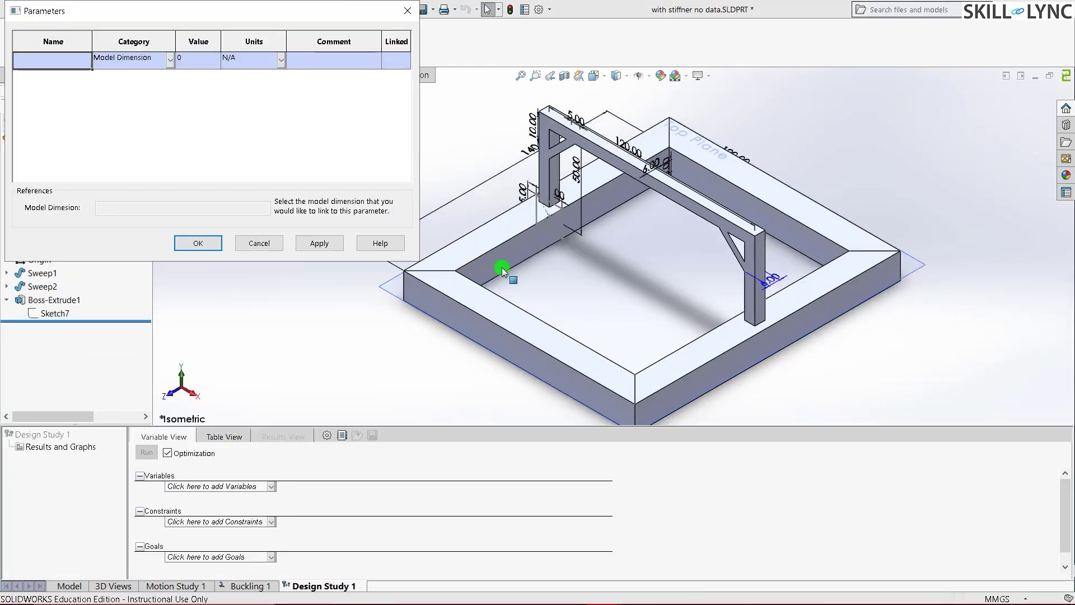
{"action": "scroll", "coordinate": [577, 98], "scroll_direction": "down", "scroll_amount": 5}
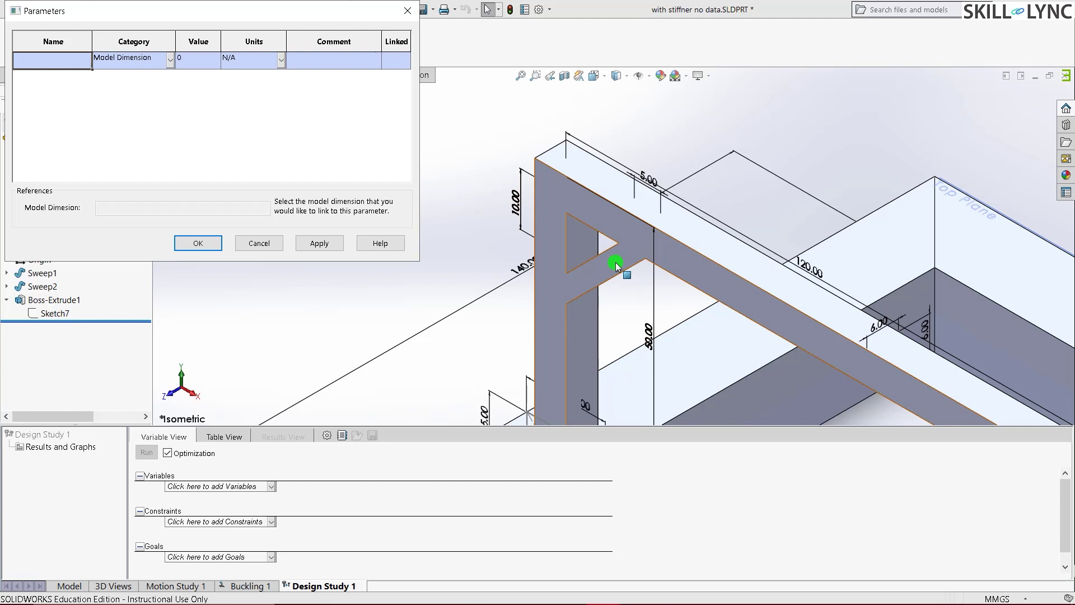
{"action": "middle_click_drag", "start_coordinate": [494, 269], "coordinate": [625, 318]}
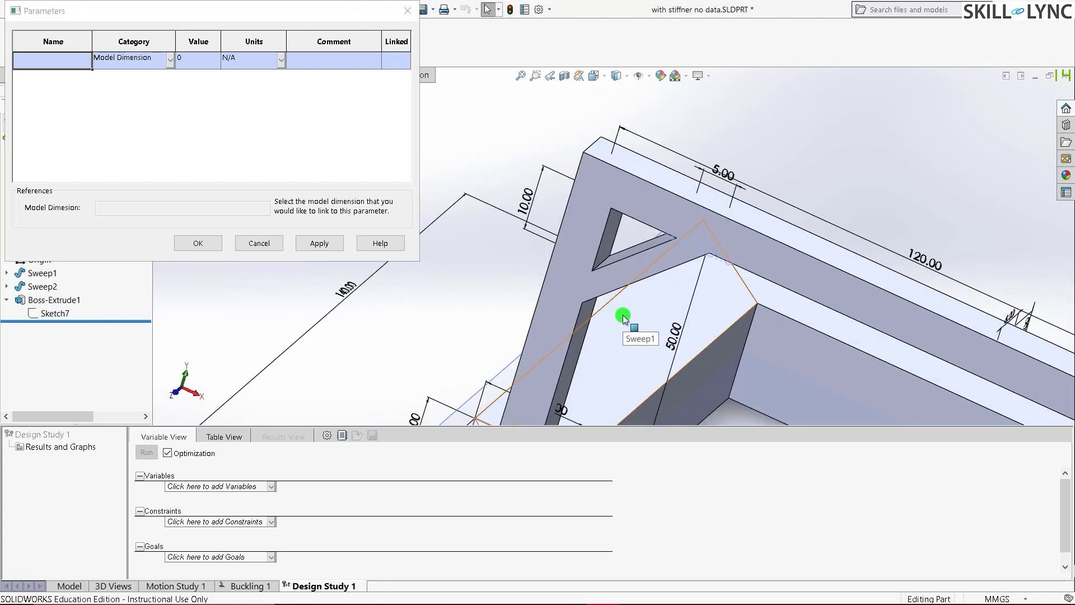
{"action": "left_click", "coordinate": [533, 202]}
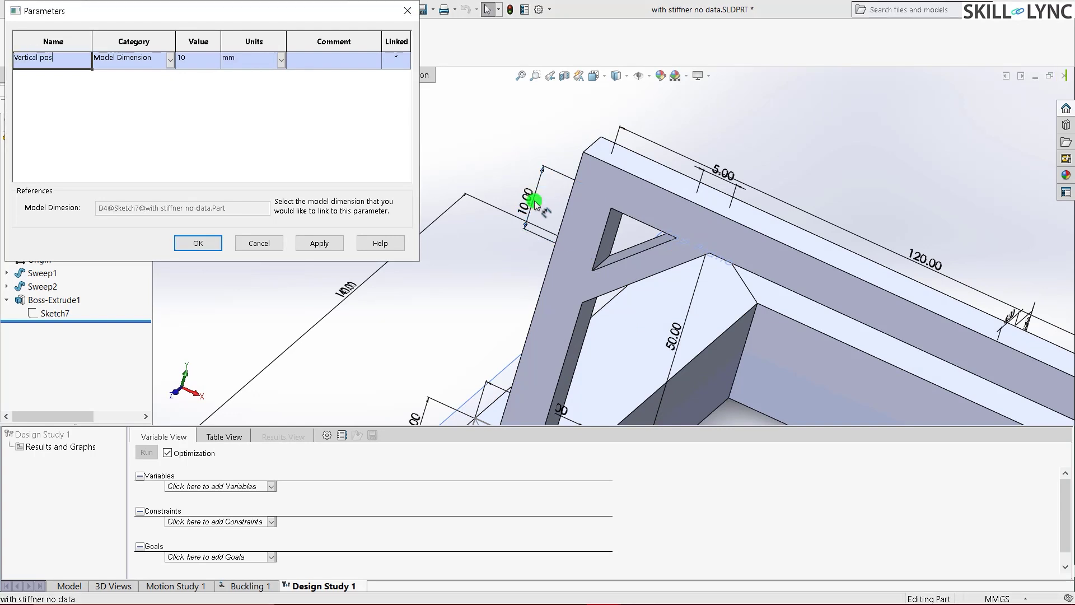
{"action": "key", "text": "Tab"}
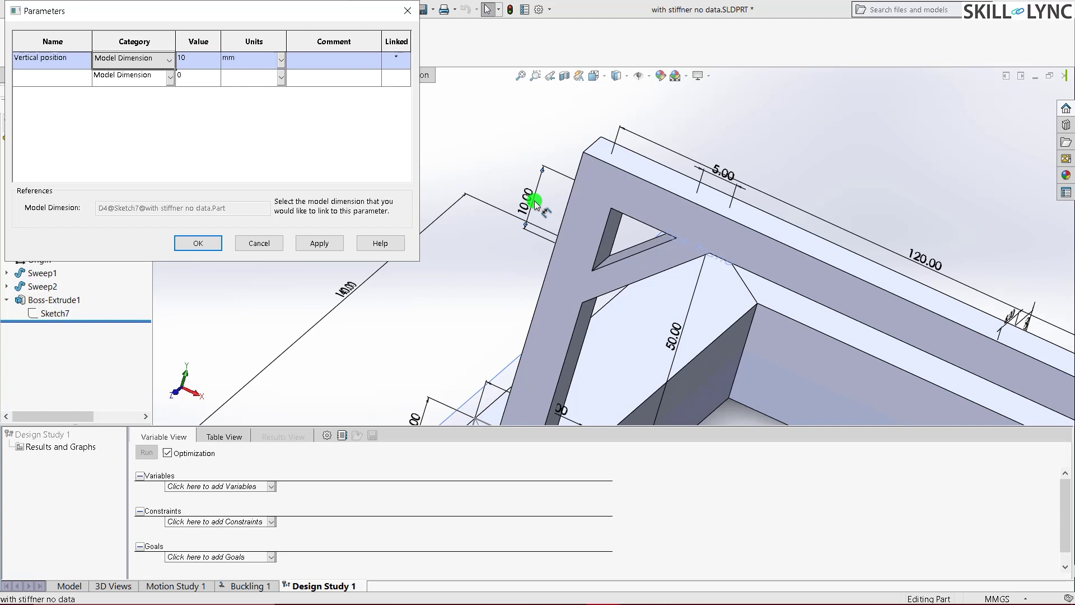
Add a second parameter linked to the stiffener's horizontal 10 mm sketch dimension and name it "Horizontal position".
{"action": "left_click", "coordinate": [52, 77]}
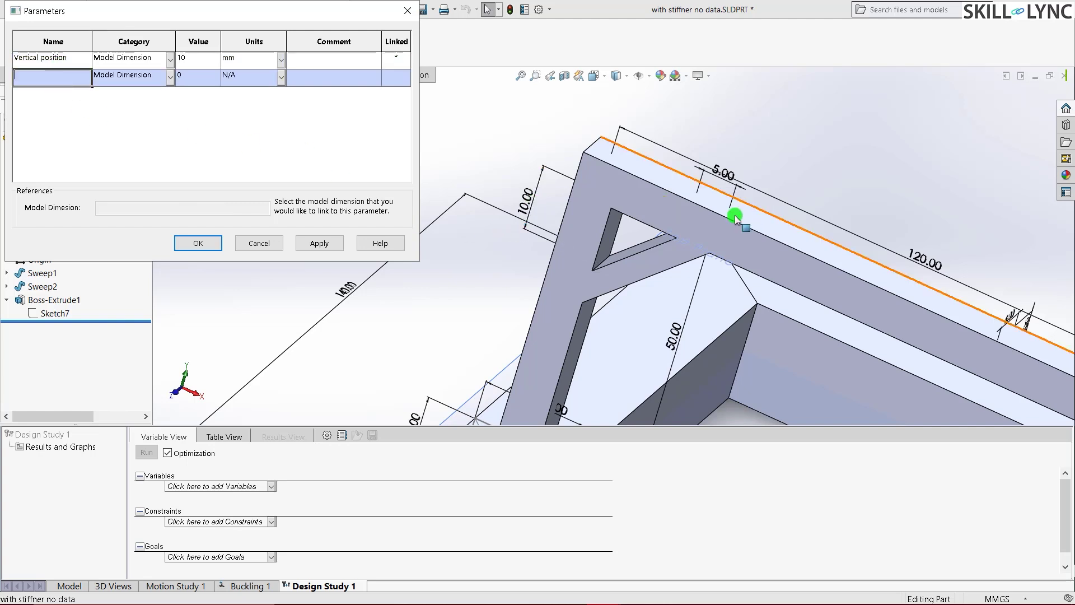
{"action": "mouse_move", "coordinate": [662, 208]}
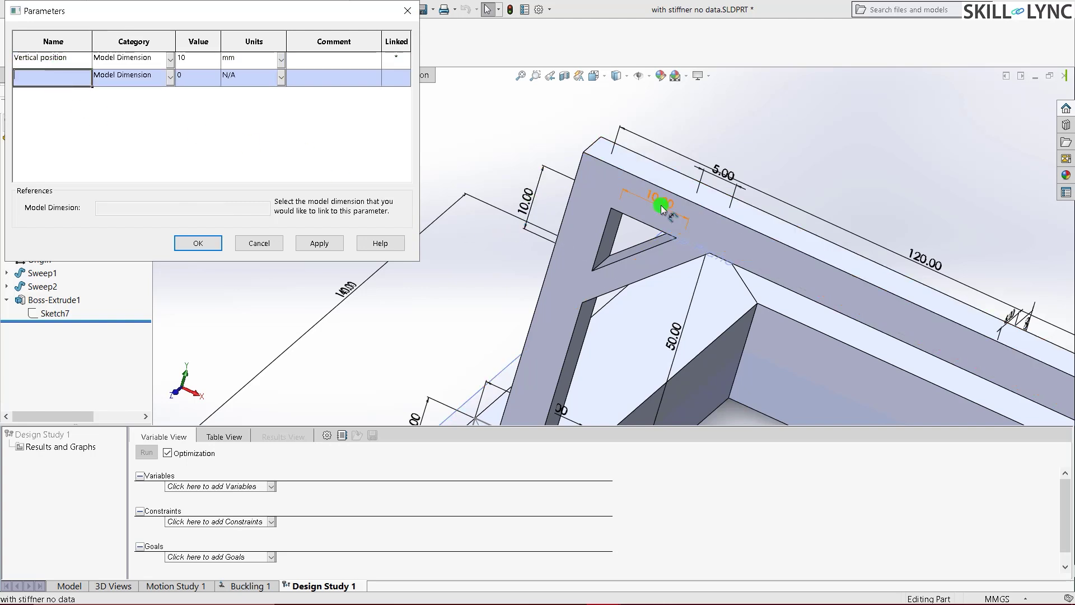
{"action": "left_click", "coordinate": [662, 209]}
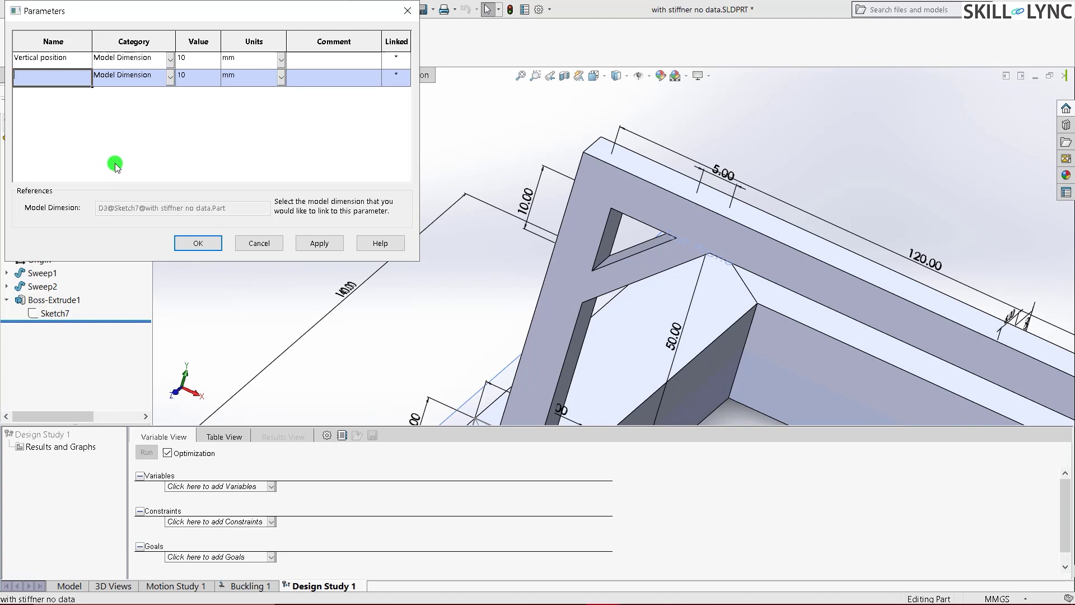
{"action": "type", "text": "Horizontal position"}
{"action": "key", "text": "Tab"}
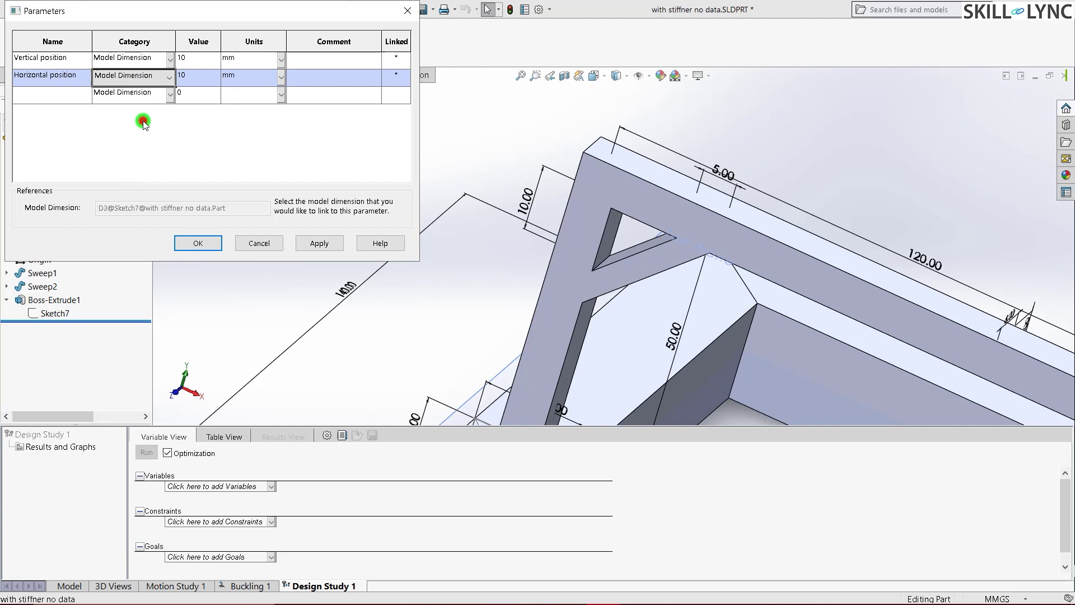
Accept the parameters and include both Vertical position and Horizontal position as variables of the design study.
{"action": "left_click", "coordinate": [62, 57]}
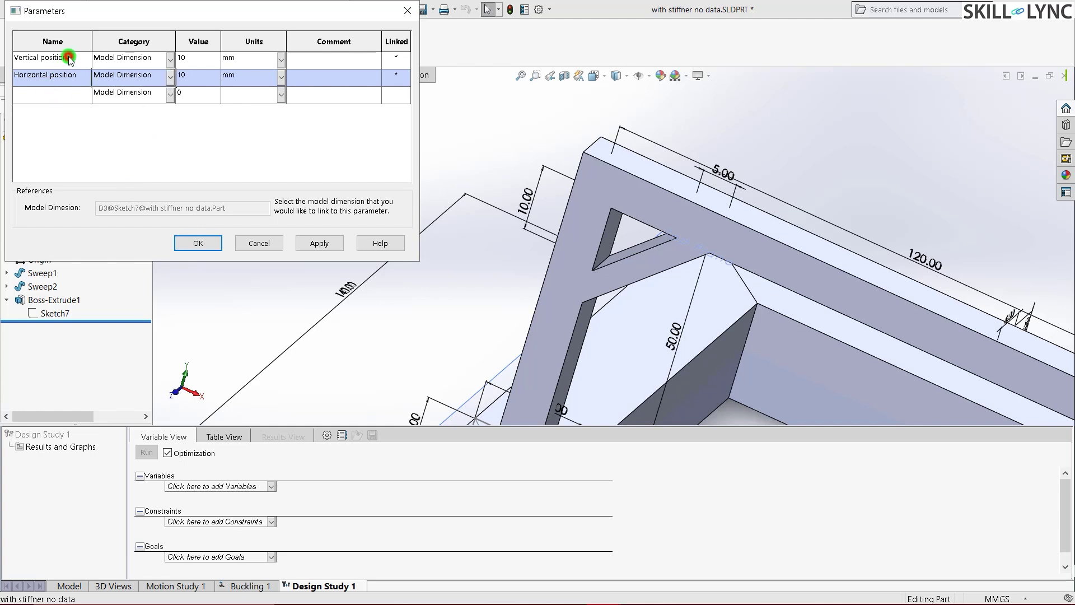
{"action": "left_click", "coordinate": [199, 242]}
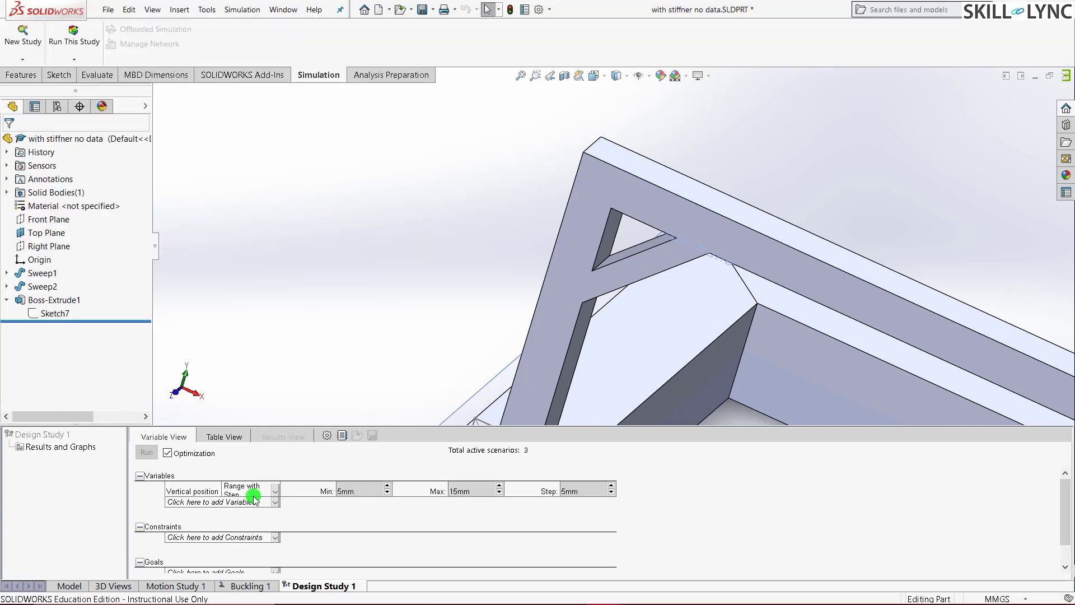
{"action": "left_click", "coordinate": [255, 499]}
{"action": "left_click", "coordinate": [218, 552]}
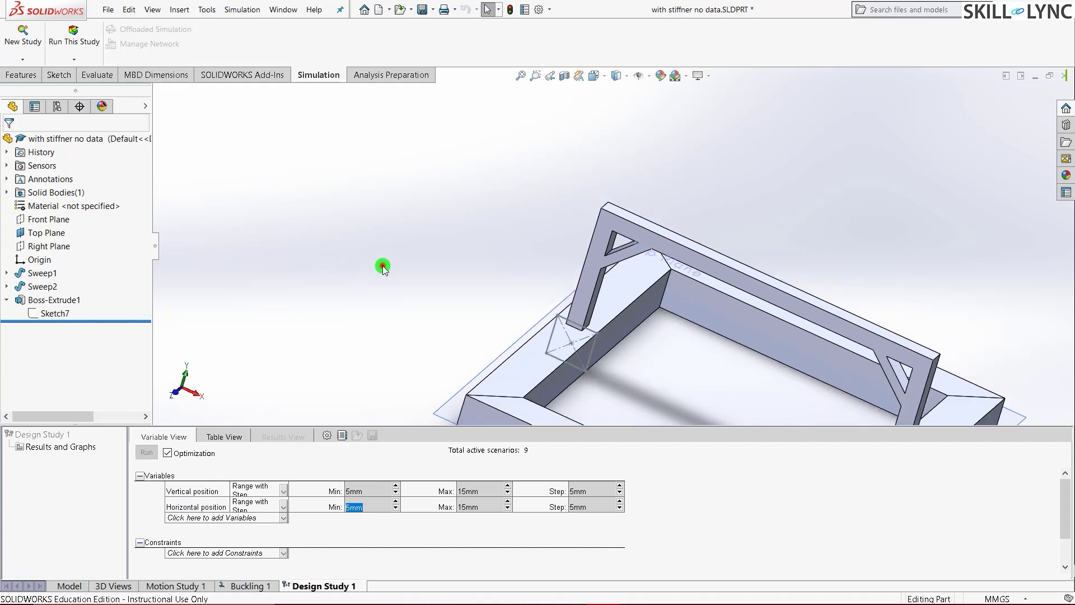
Set the maximum of both the Vertical position and Horizontal position variables to 25 mm.
{"action": "left_click", "coordinate": [473, 492]}
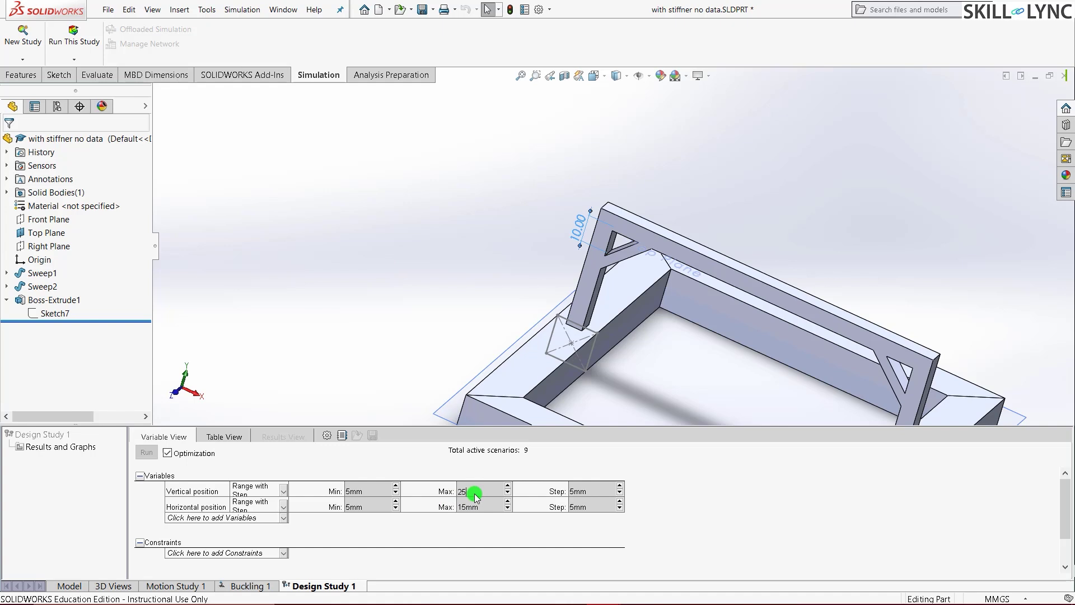
{"action": "left_click", "coordinate": [476, 507]}
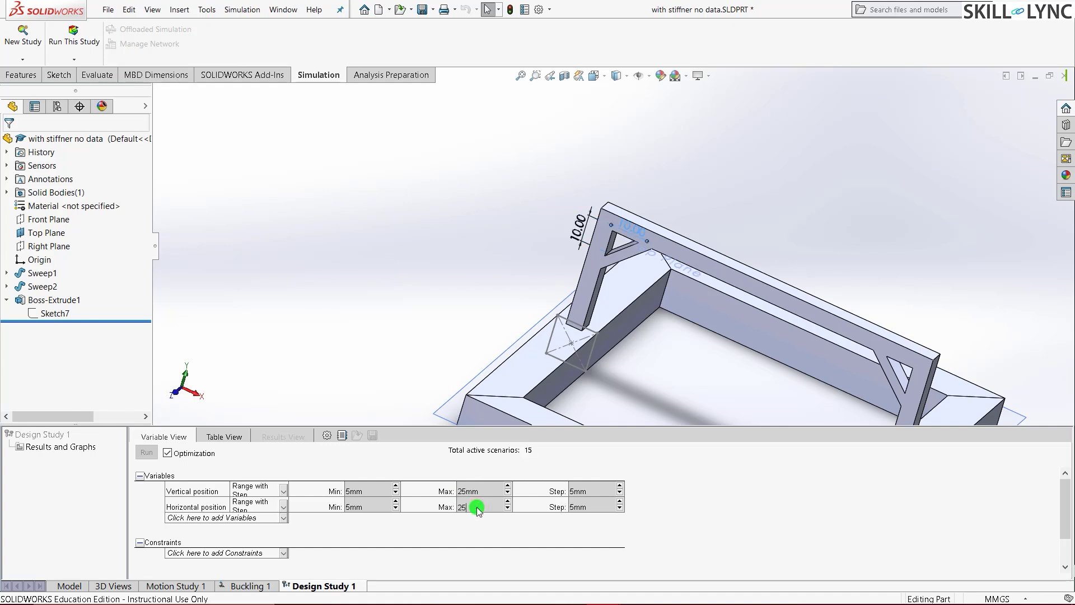
{"action": "type", "text": "25"}
{"action": "left_click", "coordinate": [440, 241]}
{"action": "middle_click_drag", "start_coordinate": [713, 297], "coordinate": [624, 297], "text": "ctrl"}
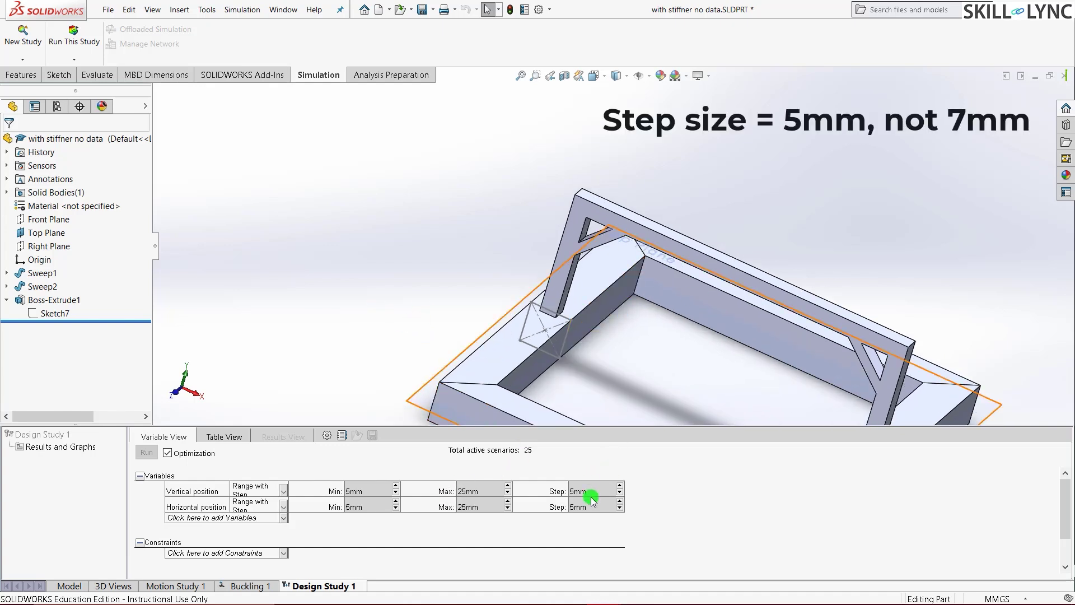
{"action": "key", "text": "ctrl+7"}
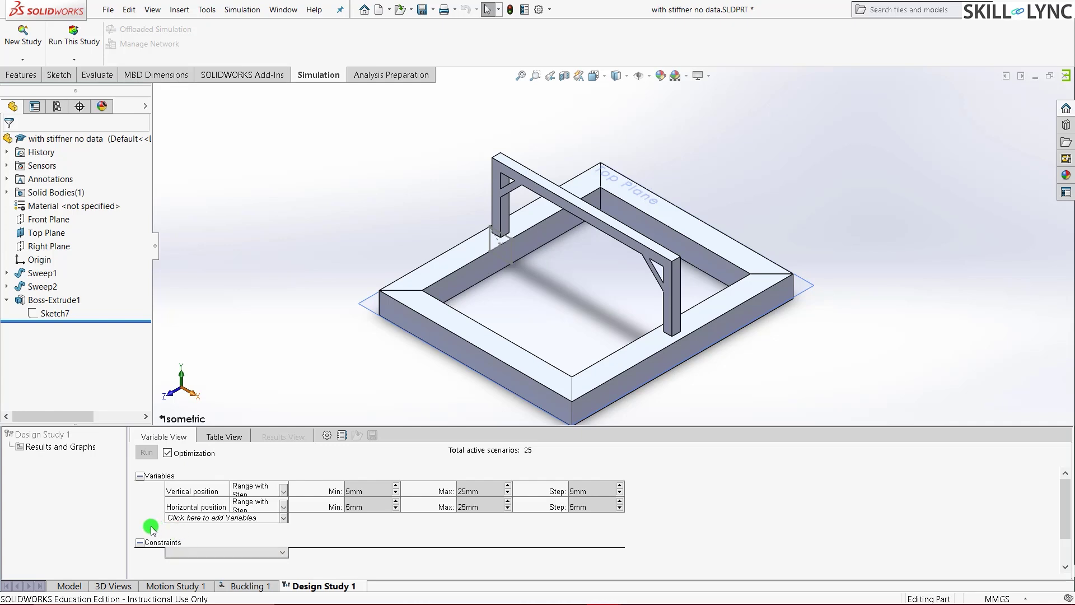
Add a constraint based on a new Simulation Data sensor for Buckling Factor of Safety at mode shape 1.
{"action": "left_click", "coordinate": [196, 552]}
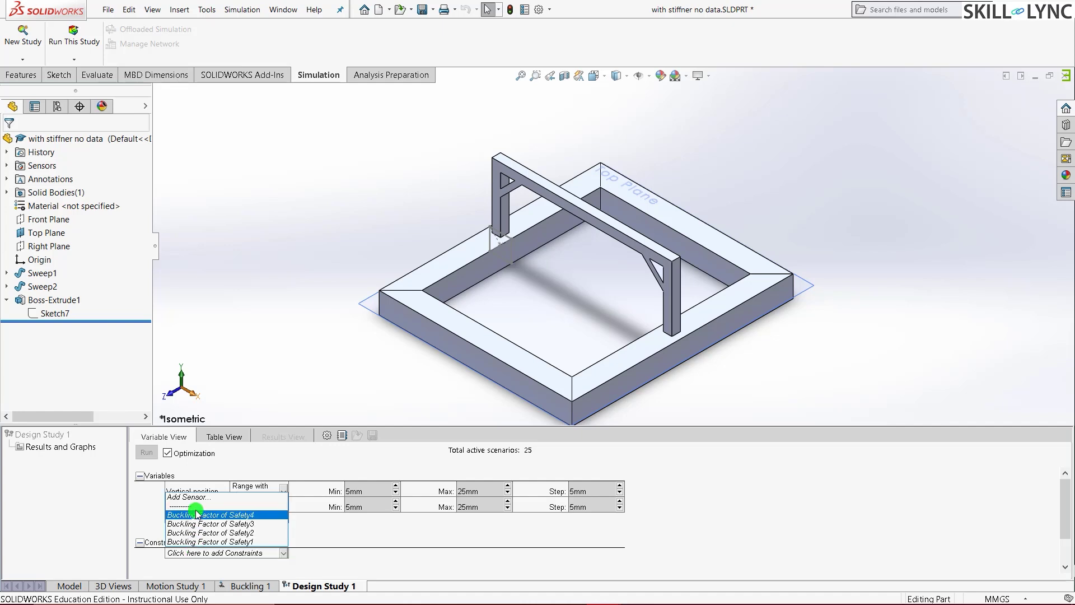
{"action": "left_click", "coordinate": [208, 498]}
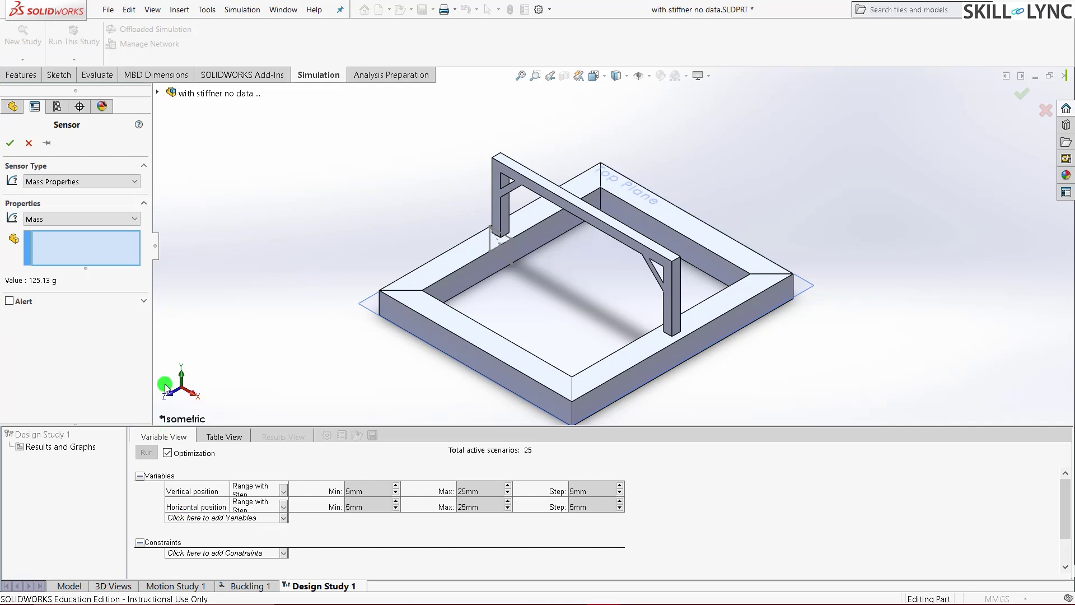
{"action": "left_click", "coordinate": [91, 180]}
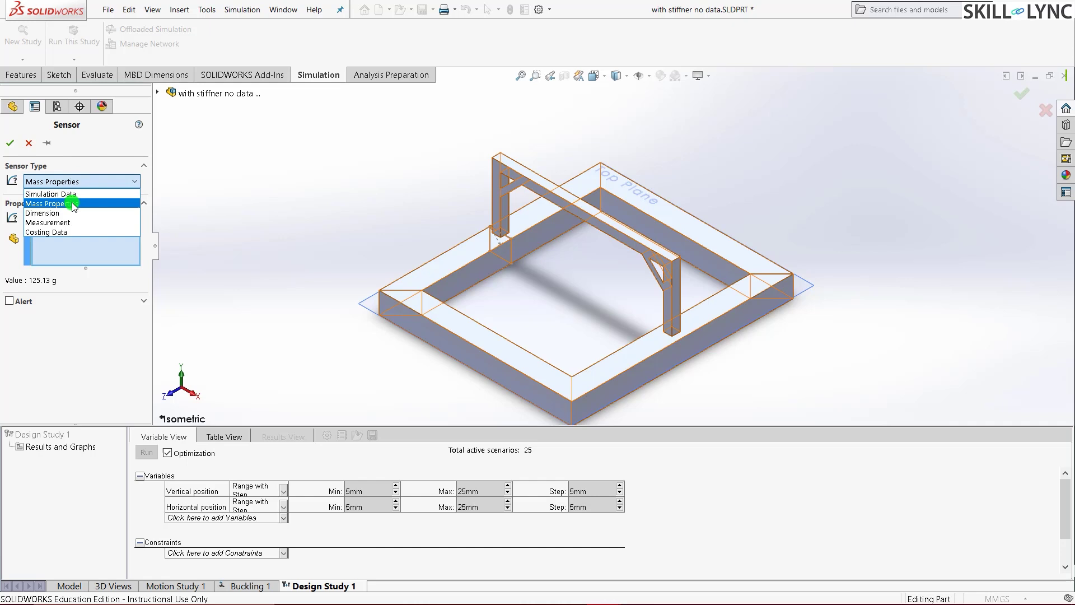
{"action": "left_click", "coordinate": [76, 195]}
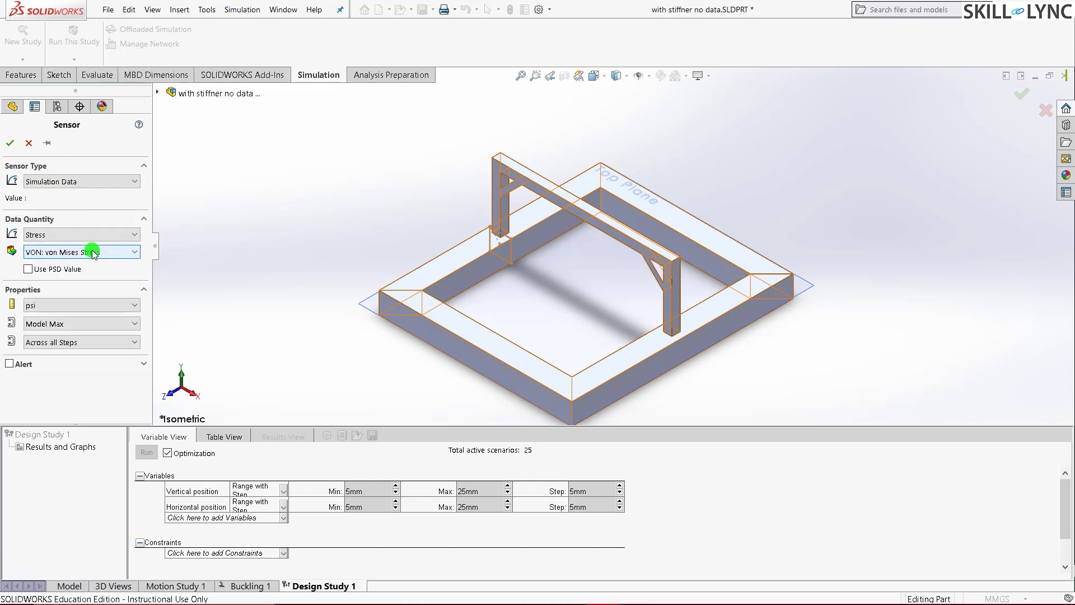
{"action": "left_click", "coordinate": [95, 235]}
{"action": "left_click", "coordinate": [98, 287]}
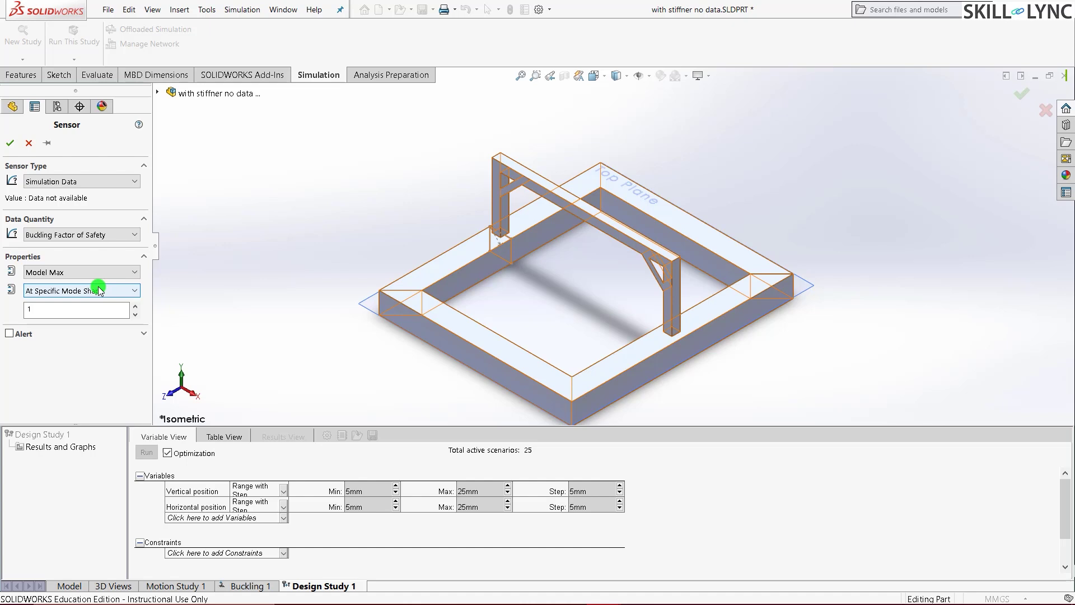
{"action": "left_click", "coordinate": [10, 143]}
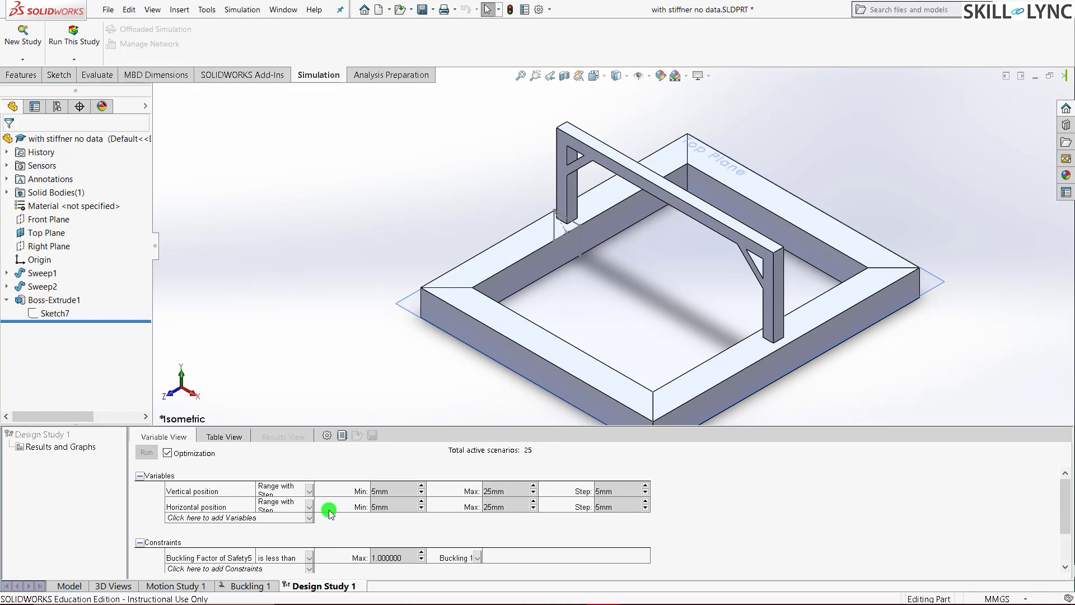
Require the buckling factor of safety constraint to be greater than 20.
{"action": "double_click", "coordinate": [385, 557]}
{"action": "type", "text": "20"}
{"action": "left_click", "coordinate": [309, 558]}
{"action": "left_click", "coordinate": [299, 582]}
Add a goal that maximizes a new Simulation Data sensor for Buckling Factor of Safety at mode shape 1.
{"action": "left_click_drag", "start_coordinate": [1065, 529], "coordinate": [1065, 557]}
{"action": "left_click", "coordinate": [230, 548]}
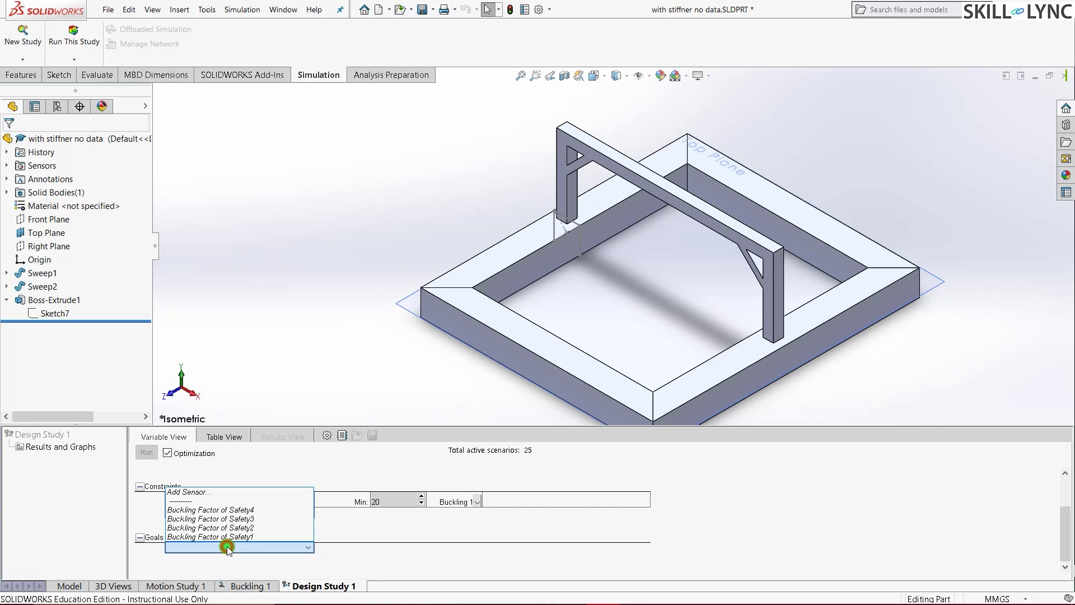
{"action": "left_click", "coordinate": [214, 492]}
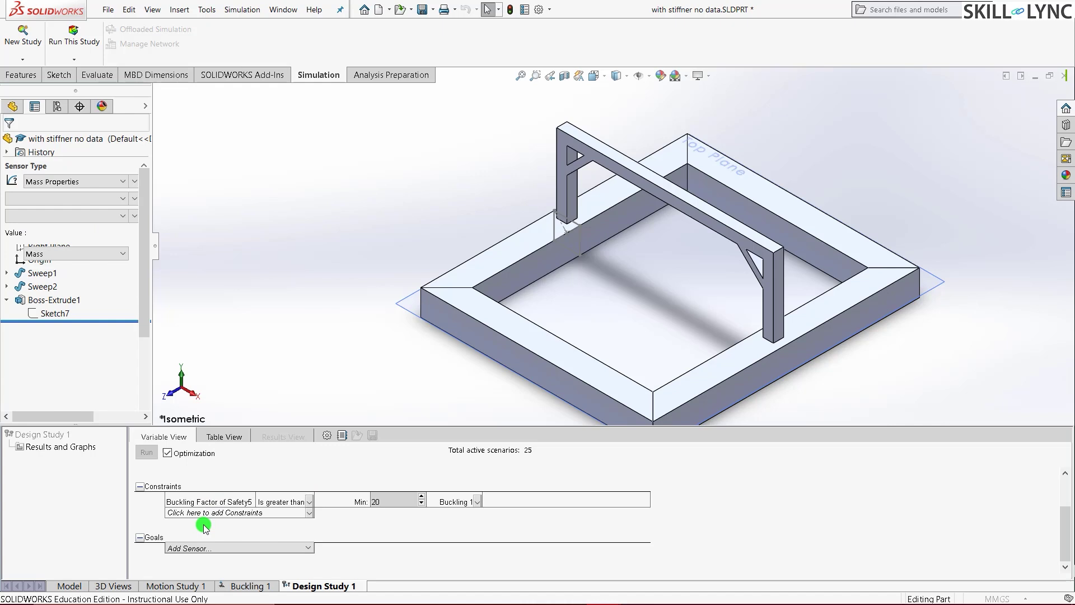
{"action": "left_click", "coordinate": [82, 181]}
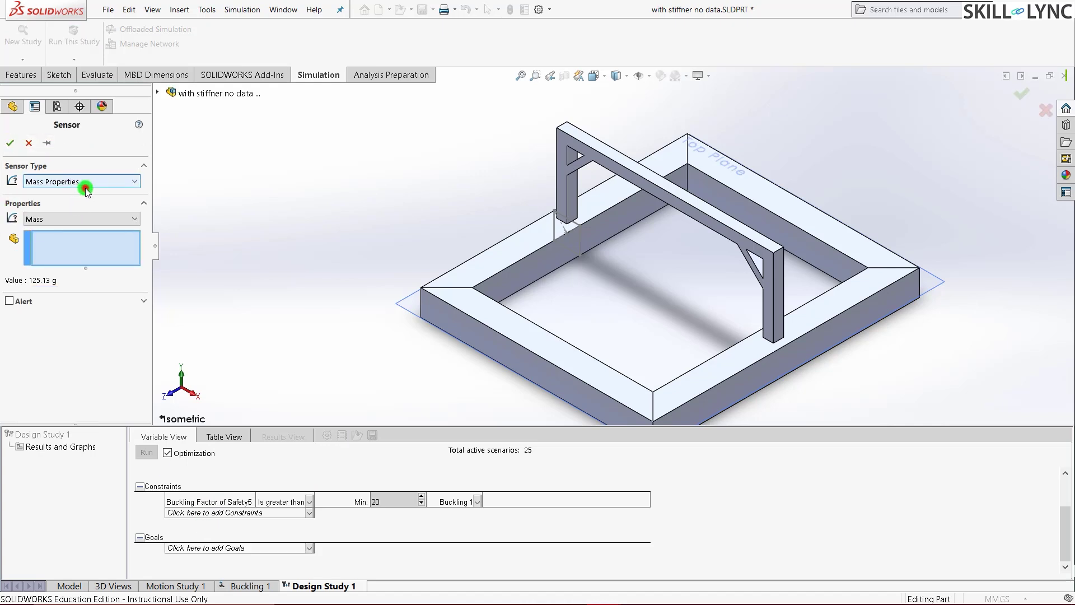
{"action": "left_click", "coordinate": [82, 197]}
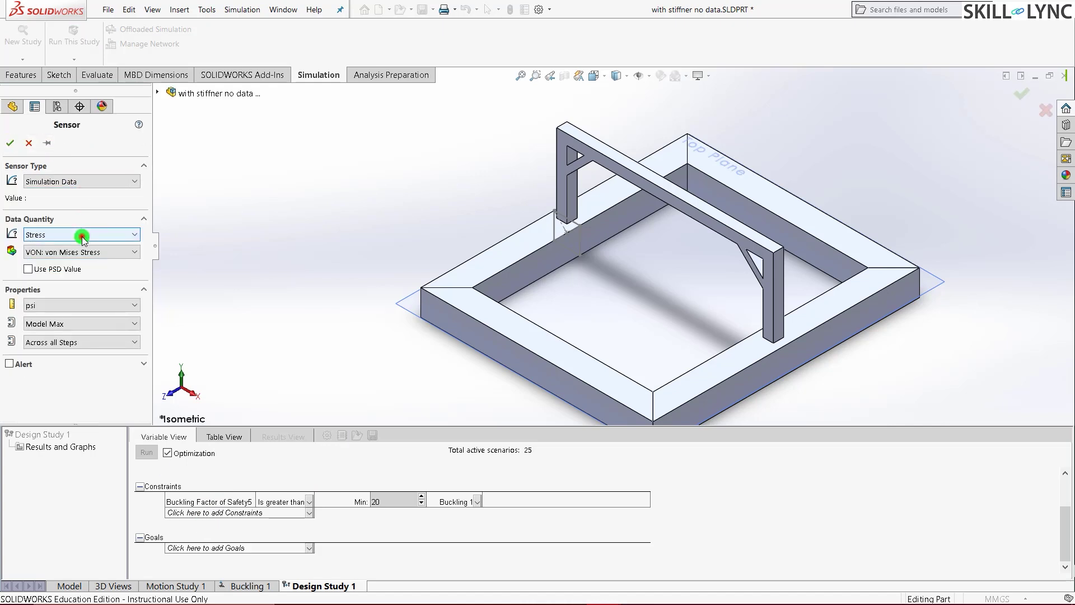
{"action": "left_click", "coordinate": [82, 235]}
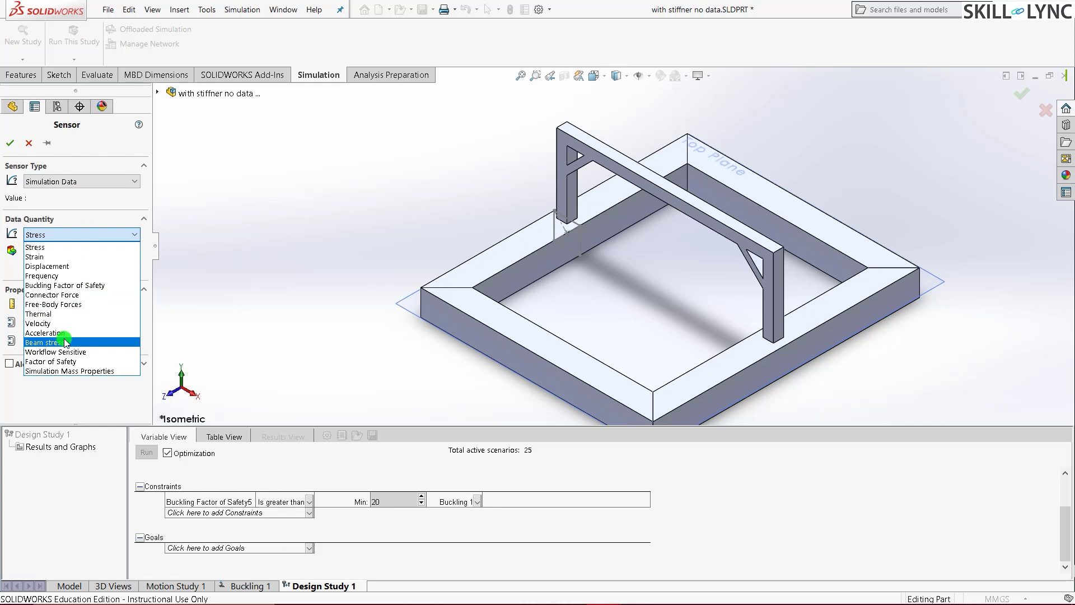
{"action": "left_click", "coordinate": [93, 285]}
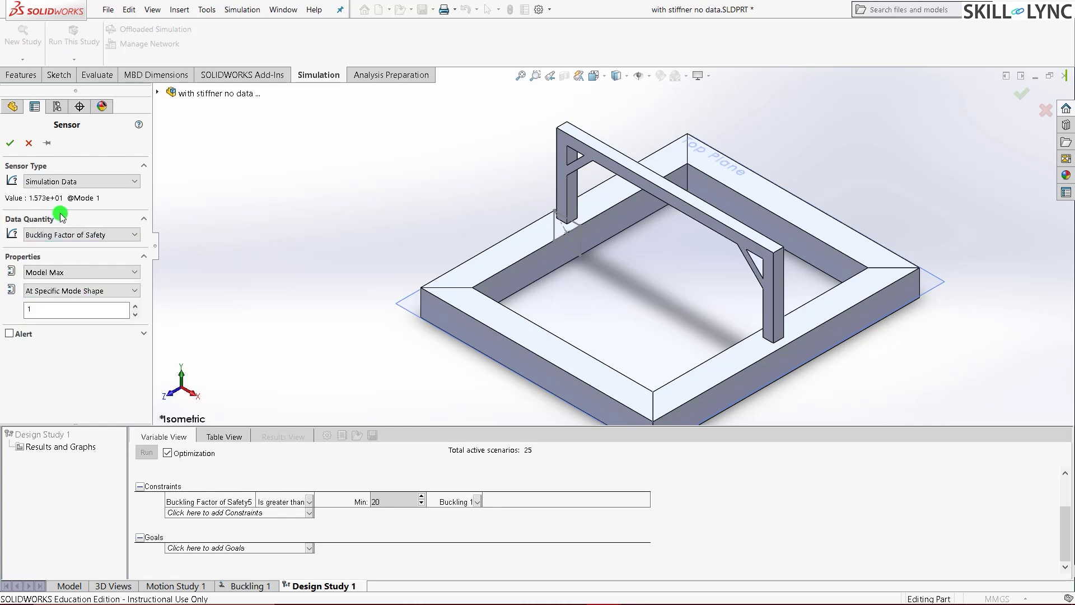
{"action": "left_click", "coordinate": [10, 143]}
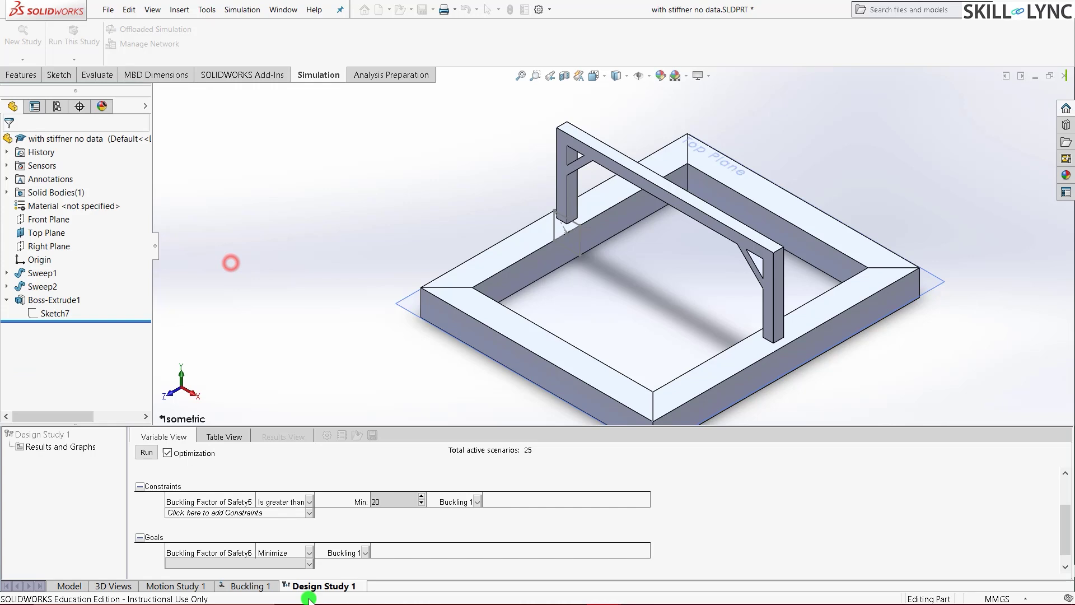
{"action": "left_click", "coordinate": [314, 553]}
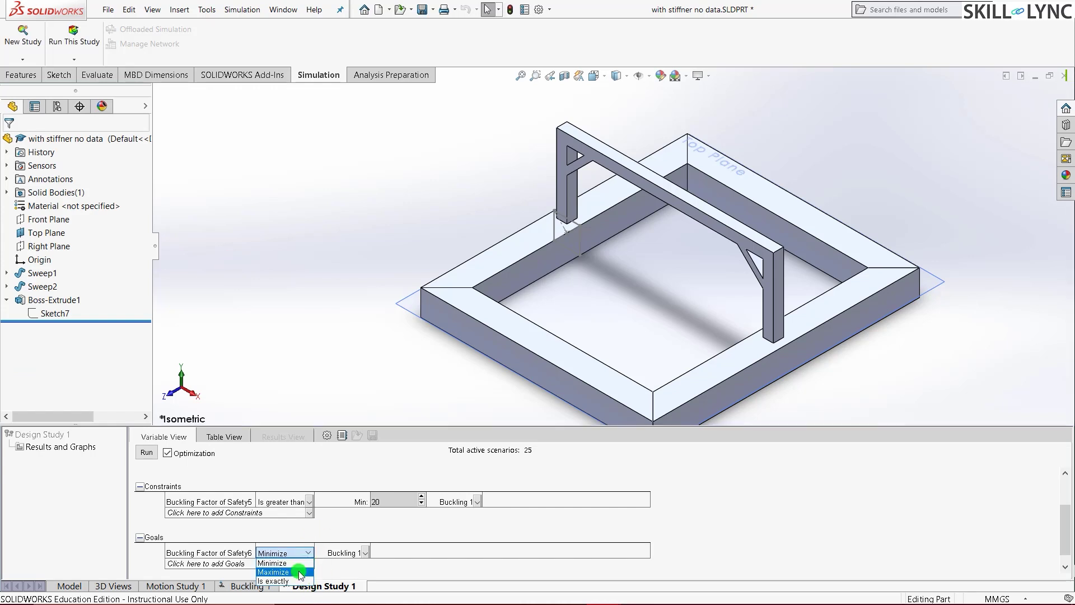
{"action": "left_click", "coordinate": [296, 567]}
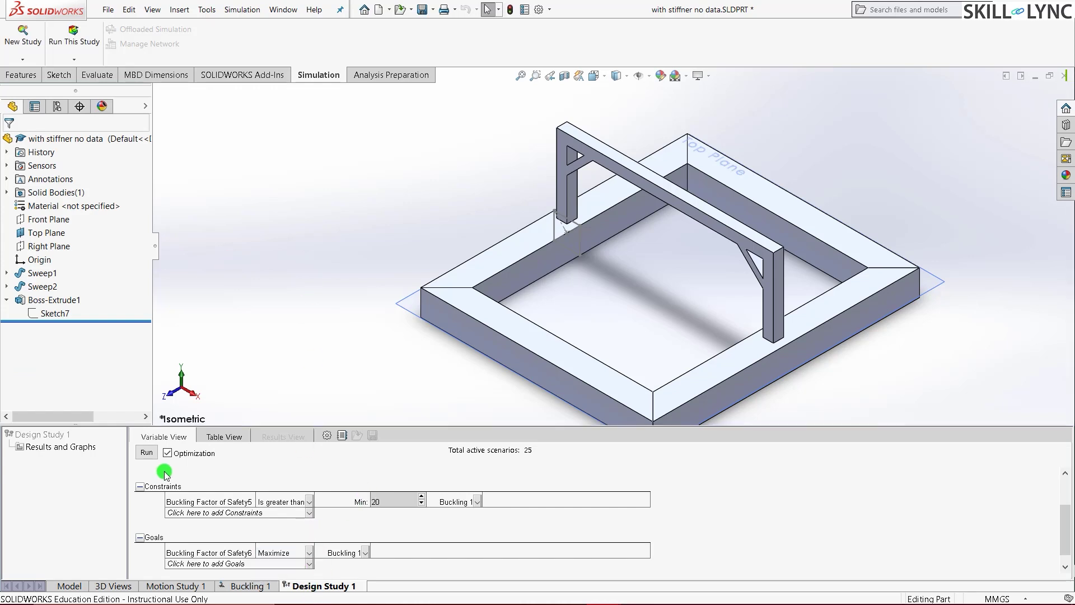
Run the design study and compare the optimal result with the other scenarios' positions and buckling factors.
{"action": "scroll", "coordinate": [693, 548], "scroll_direction": "up", "scroll_amount": 2}
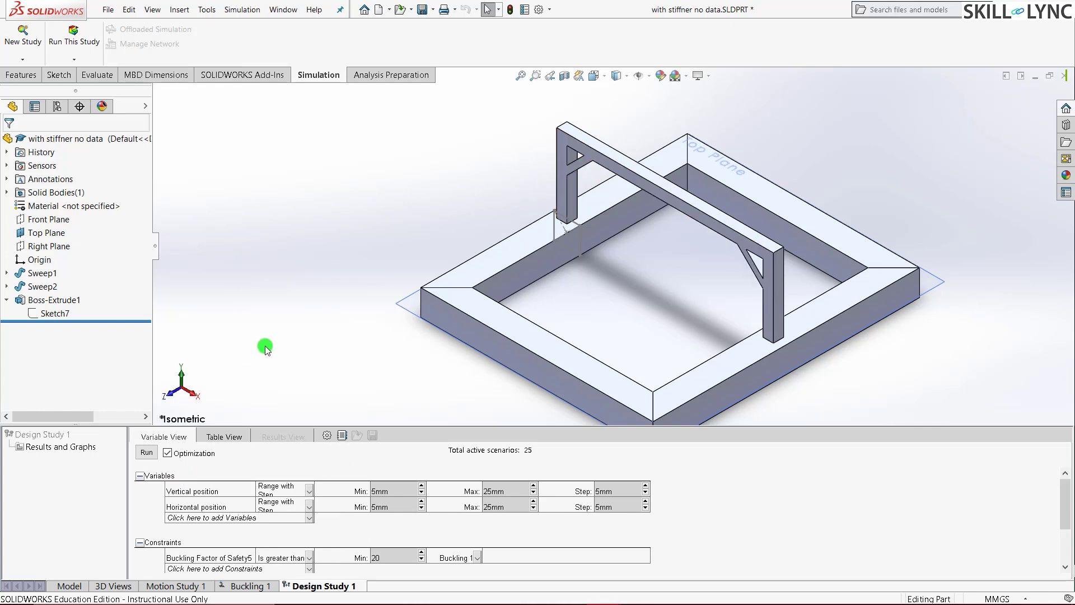
{"action": "left_click", "coordinate": [147, 452]}
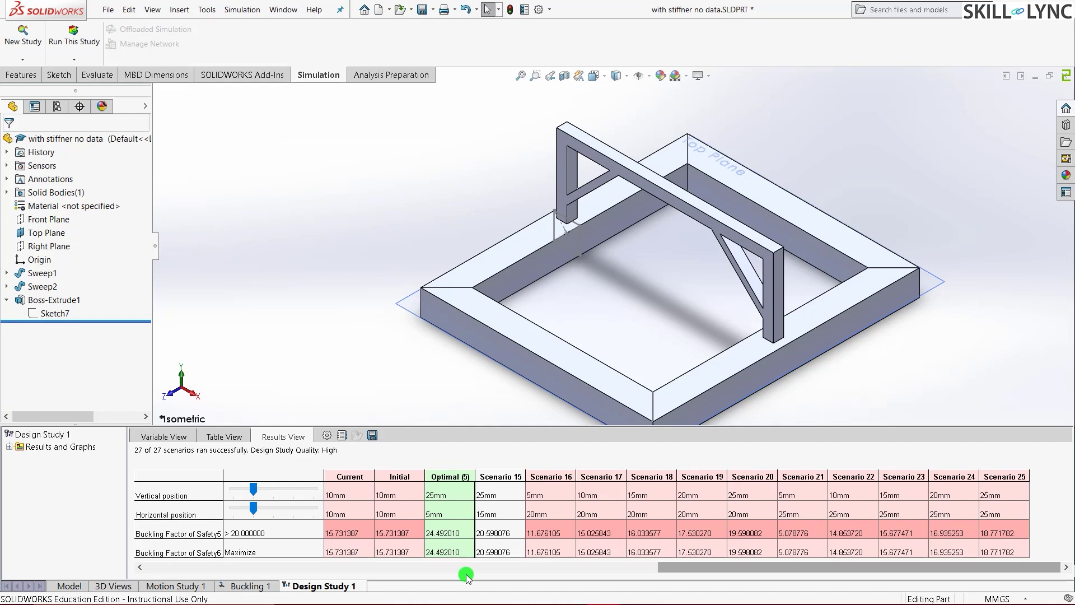
{"action": "left_click_drag", "start_coordinate": [665, 568], "coordinate": [242, 554]}
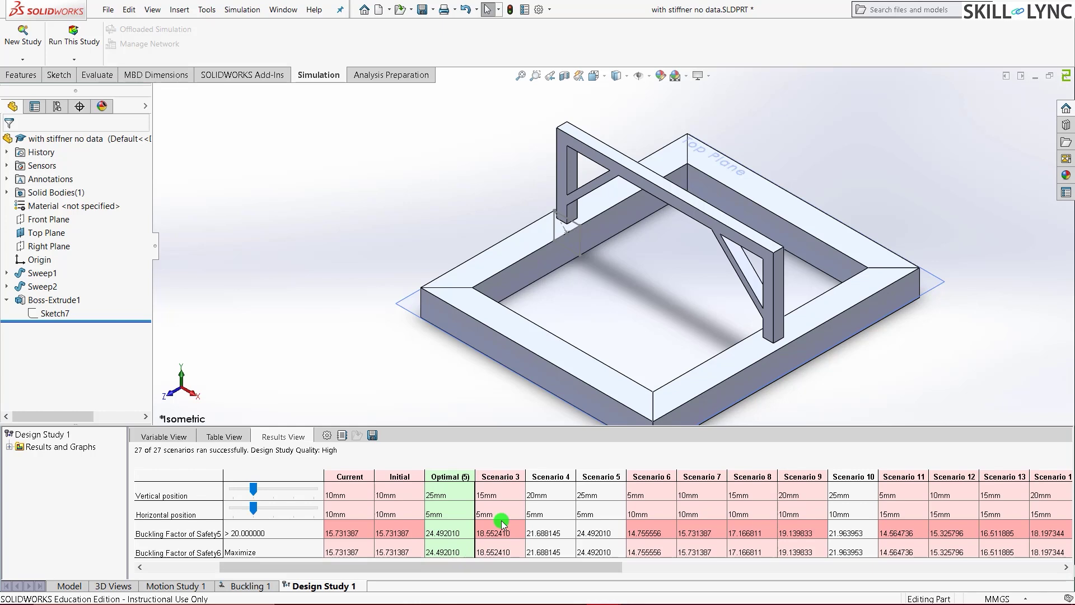
{"action": "left_click_drag", "start_coordinate": [577, 572], "coordinate": [581, 573]}
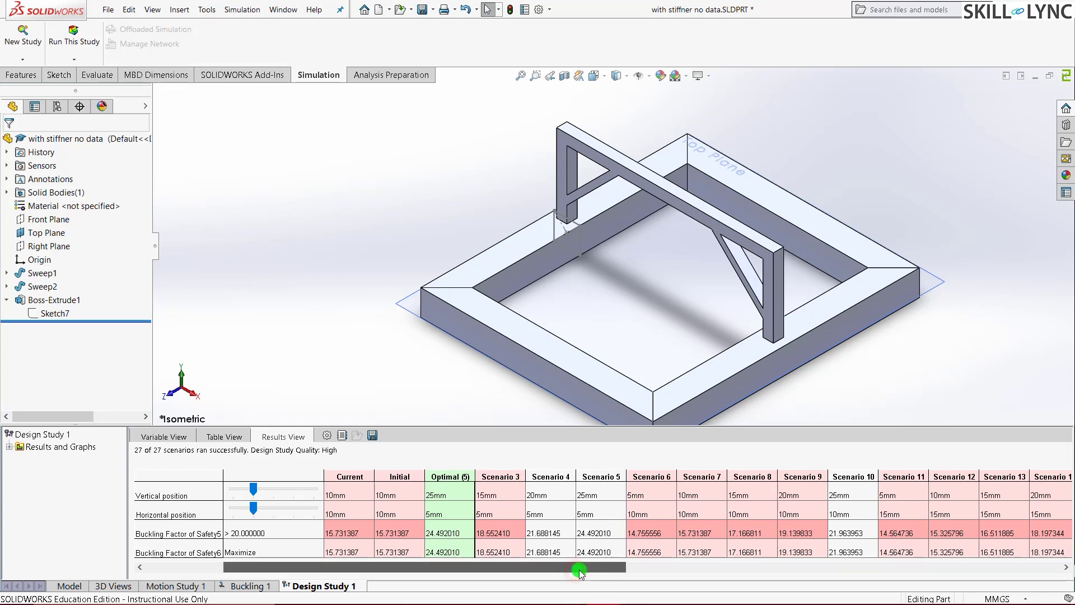
{"action": "left_click_drag", "start_coordinate": [580, 574], "coordinate": [778, 580]}
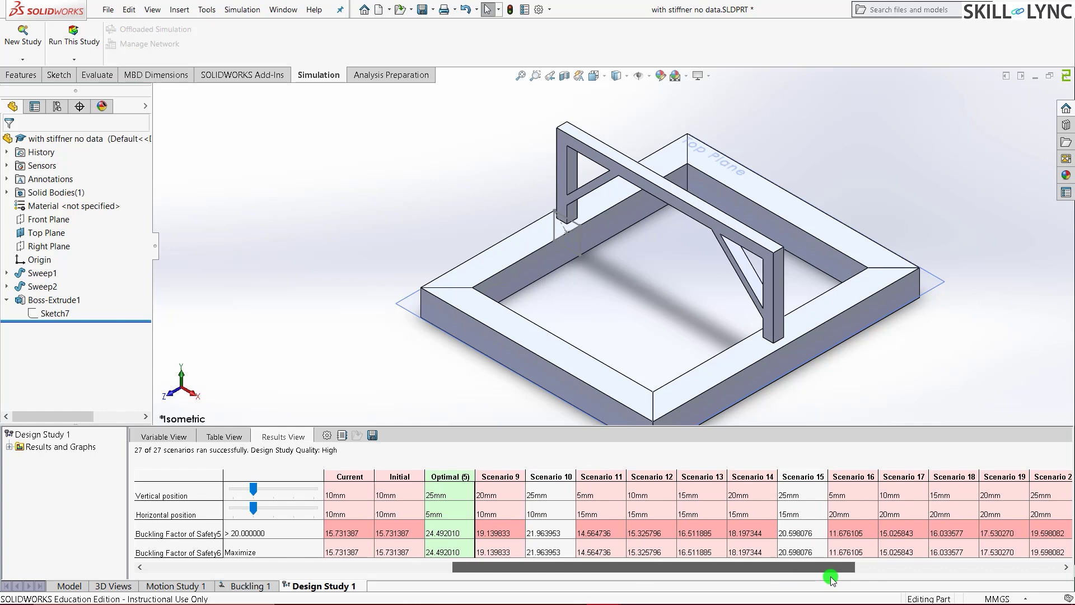
{"action": "left_click_drag", "start_coordinate": [831, 577], "coordinate": [451, 598]}
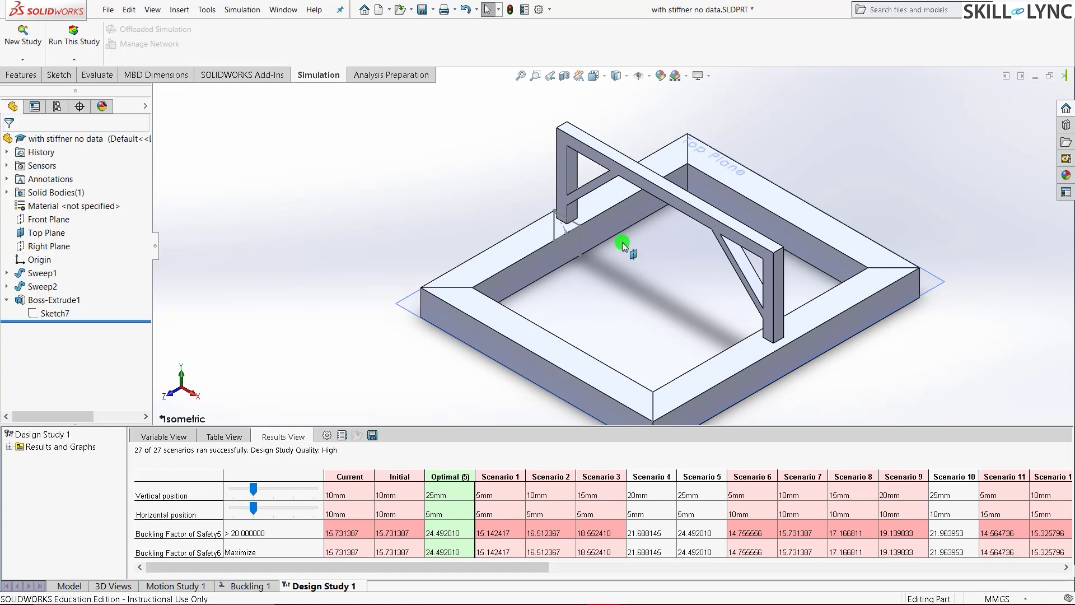
Switch to the No Support Cyclone Separator assembly and examine its unsupported legs from below and the side.
{"action": "left_click", "coordinate": [360, 298]}
{"action": "key", "text": "ctrl+Tab"}
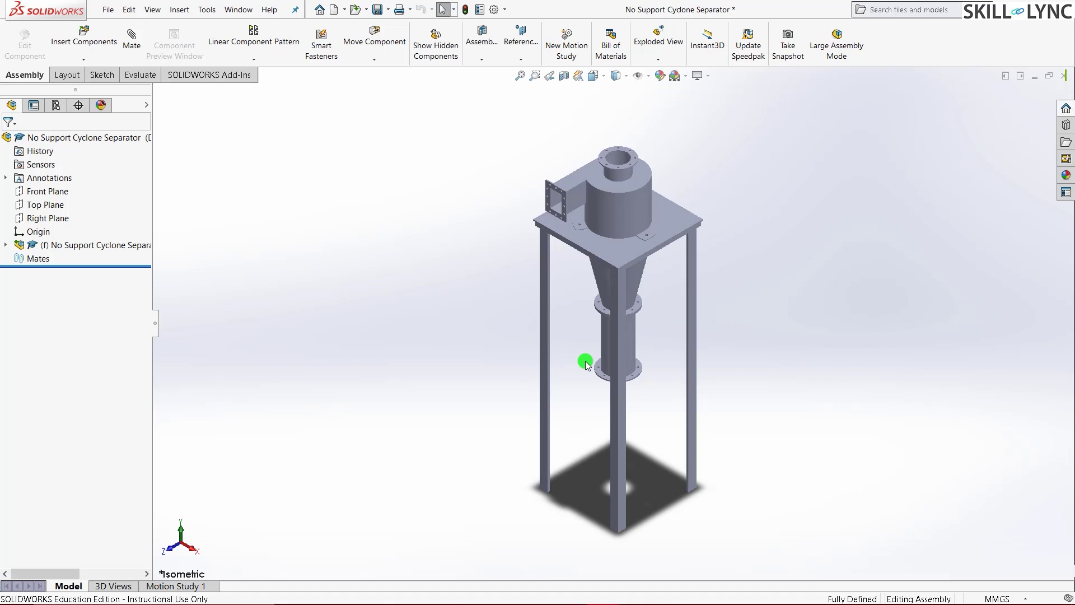
{"action": "middle_click_drag", "start_coordinate": [411, 221], "coordinate": [498, 247]}
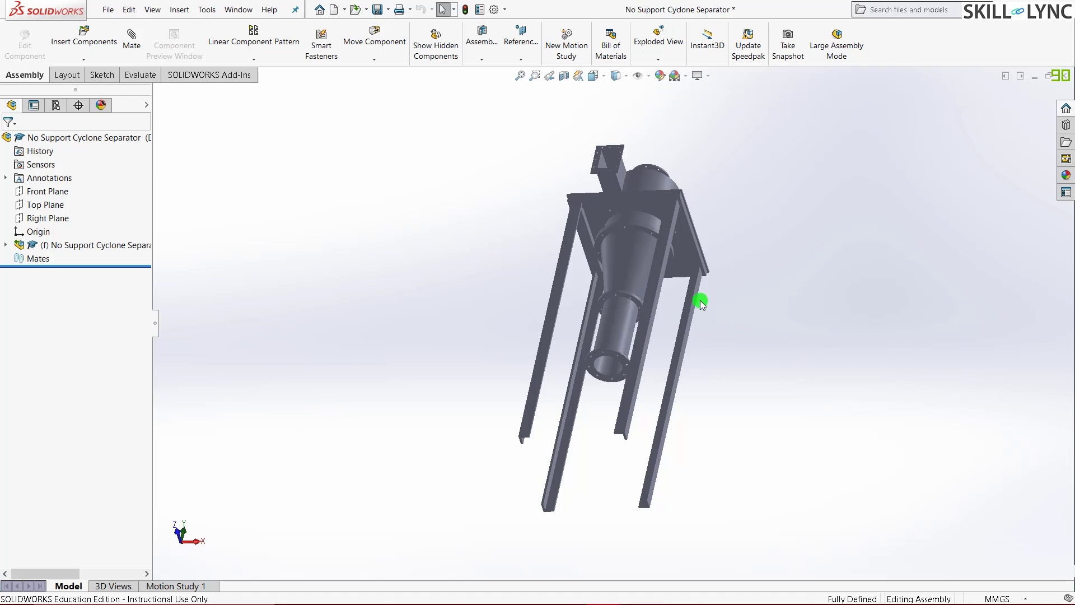
{"action": "middle_click_drag", "start_coordinate": [815, 194], "coordinate": [698, 295]}
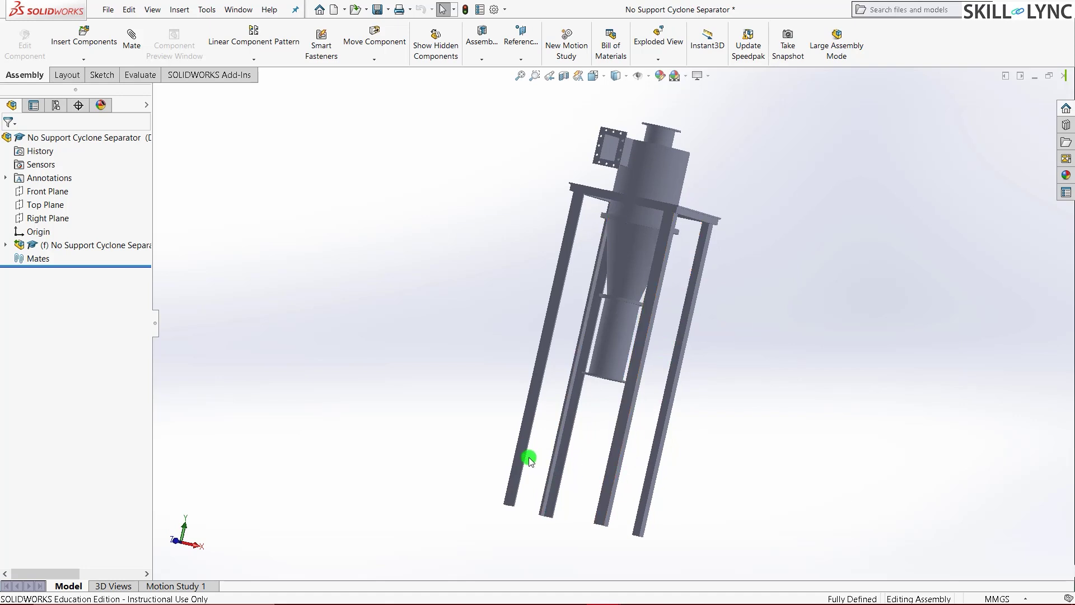
Suppress the Cyclone separator bottom, top and mid components in the subassembly so only the Cyclone Stand remains active.
{"action": "middle_click_drag", "start_coordinate": [526, 456], "coordinate": [766, 143]}
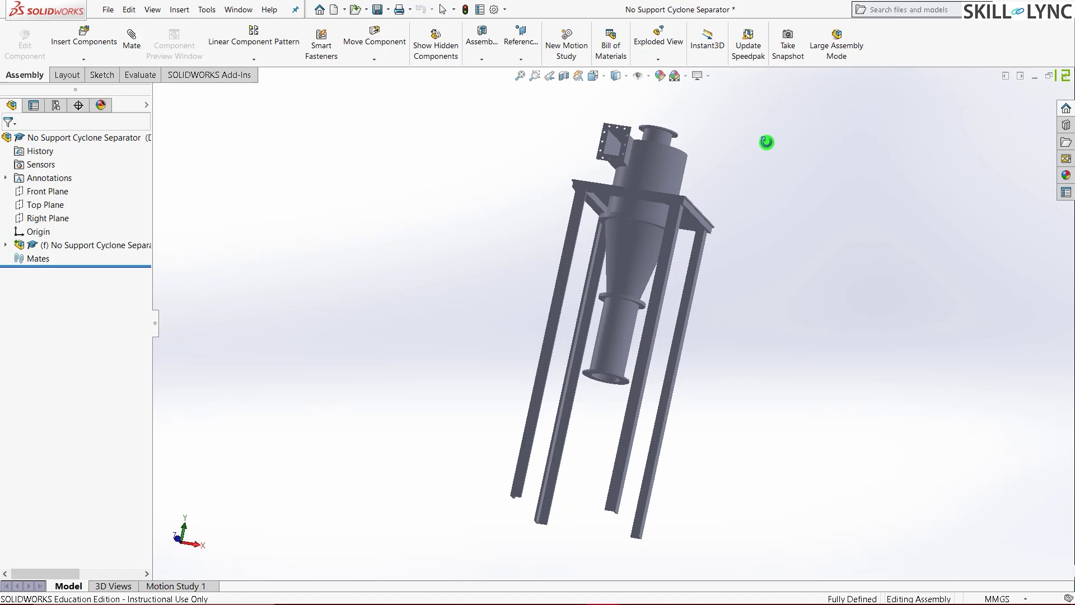
{"action": "key", "text": "Escape"}
{"action": "key", "text": "ctrl+7"}
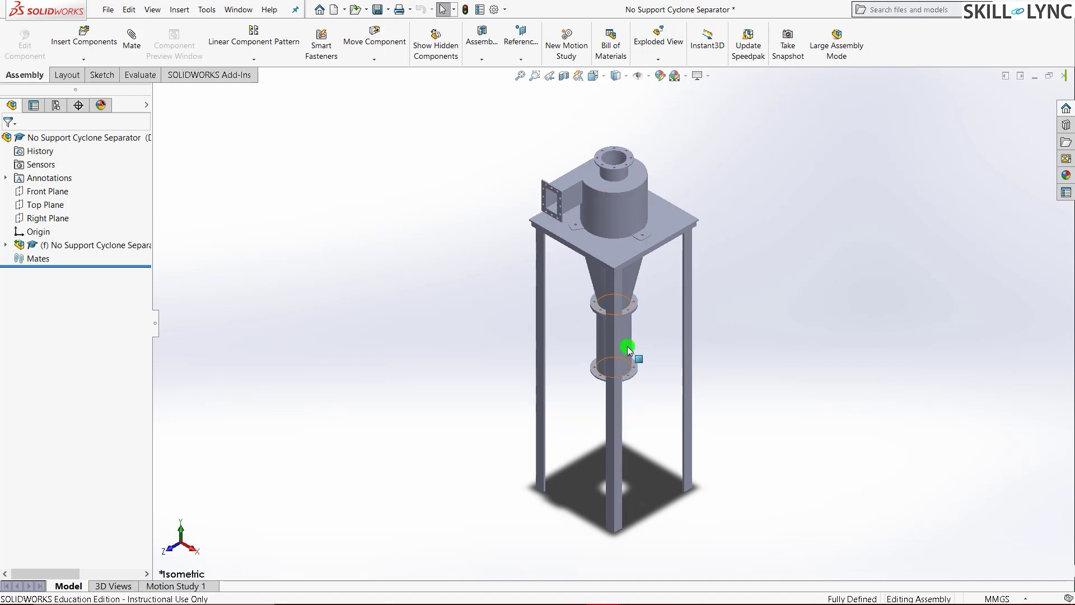
{"action": "left_click", "coordinate": [5, 245]}
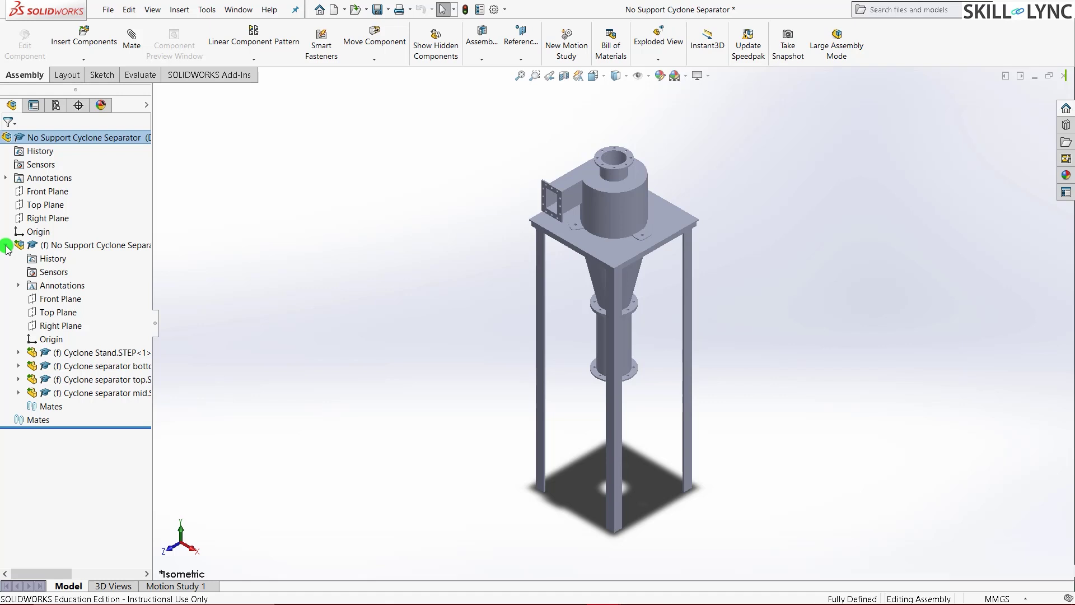
{"action": "left_click", "coordinate": [126, 364]}
{"action": "left_click", "coordinate": [120, 394], "text": "shift"}
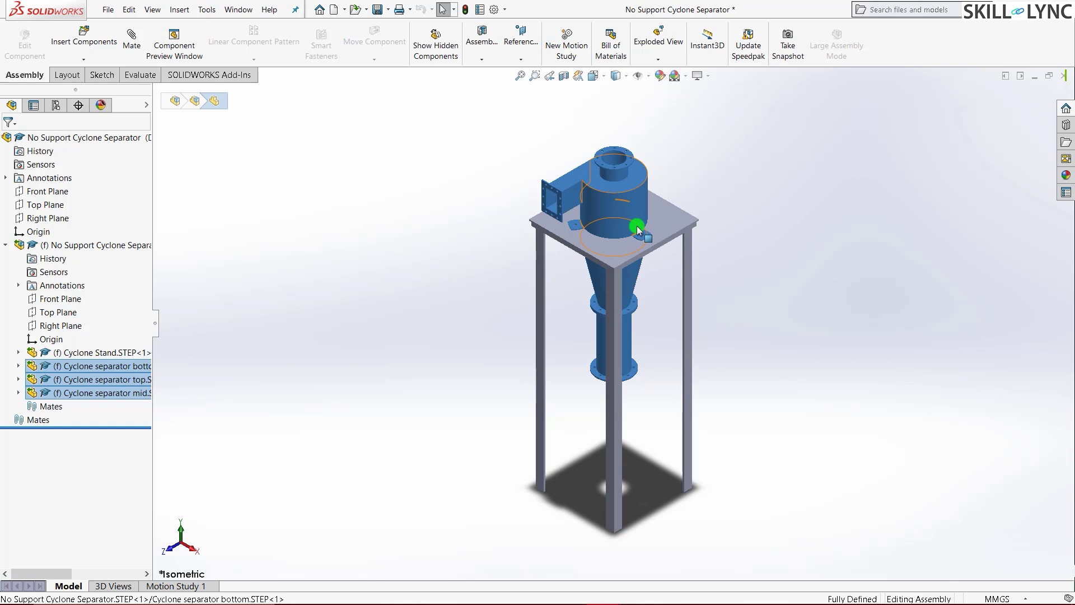
{"action": "right_click", "coordinate": [112, 394]}
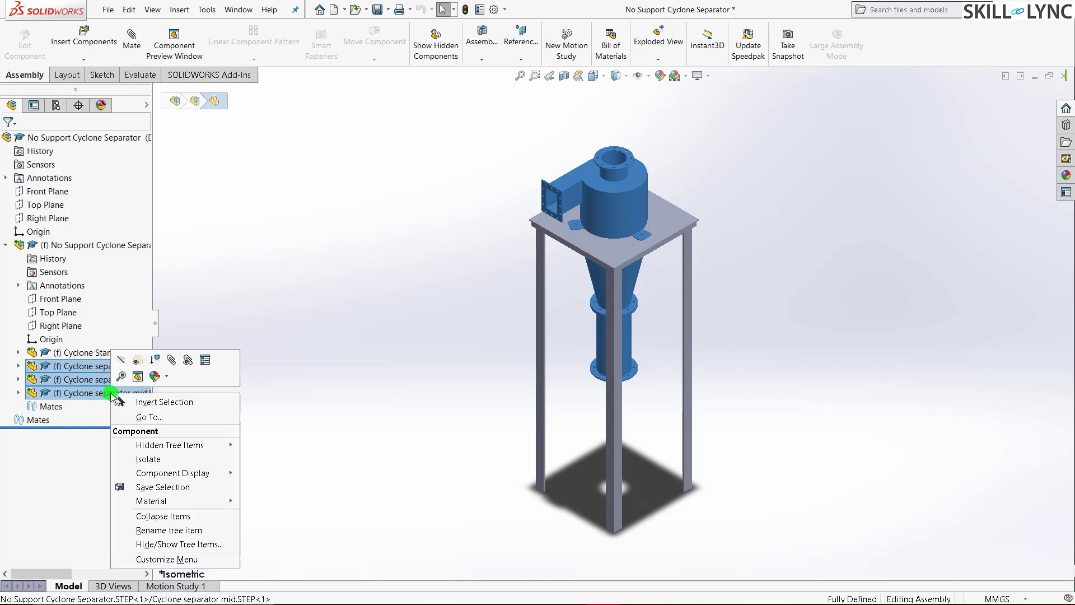
{"action": "left_click", "coordinate": [155, 360]}
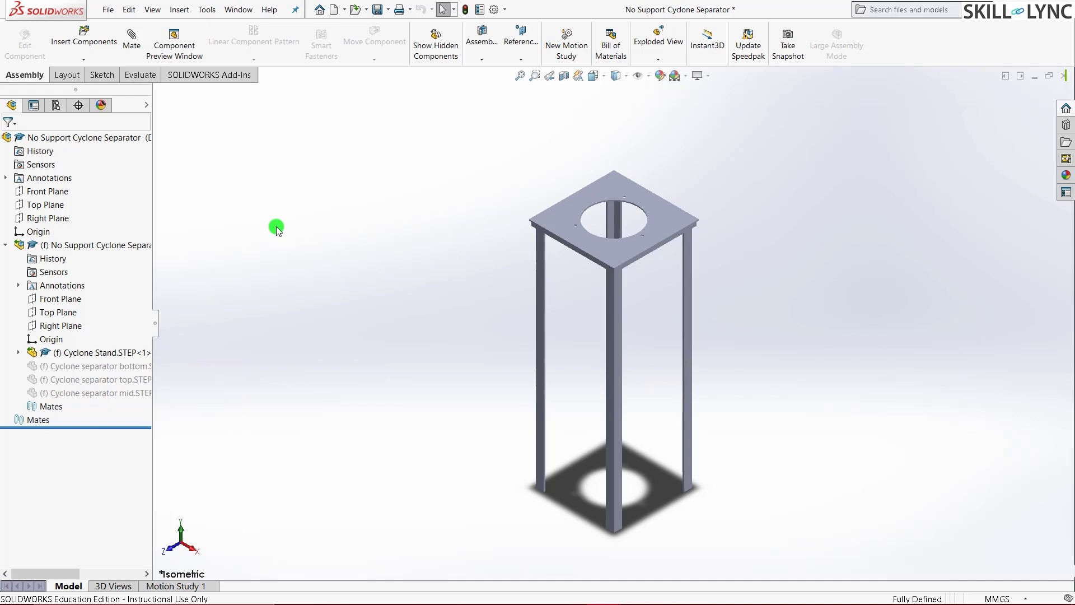
{"action": "key", "text": "ctrl+s"}
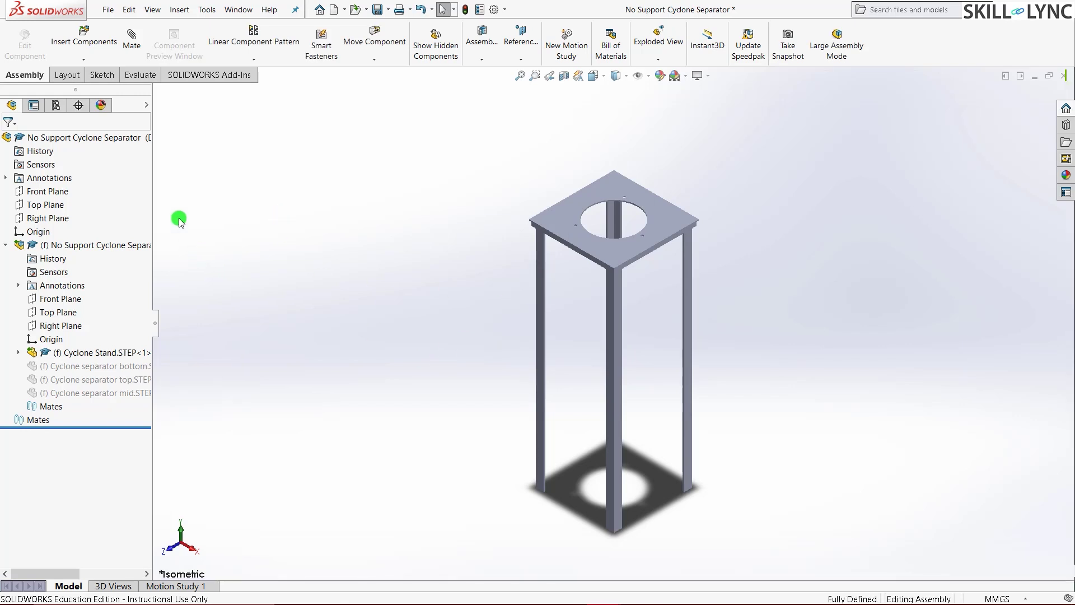
{"action": "left_click", "coordinate": [108, 10]}
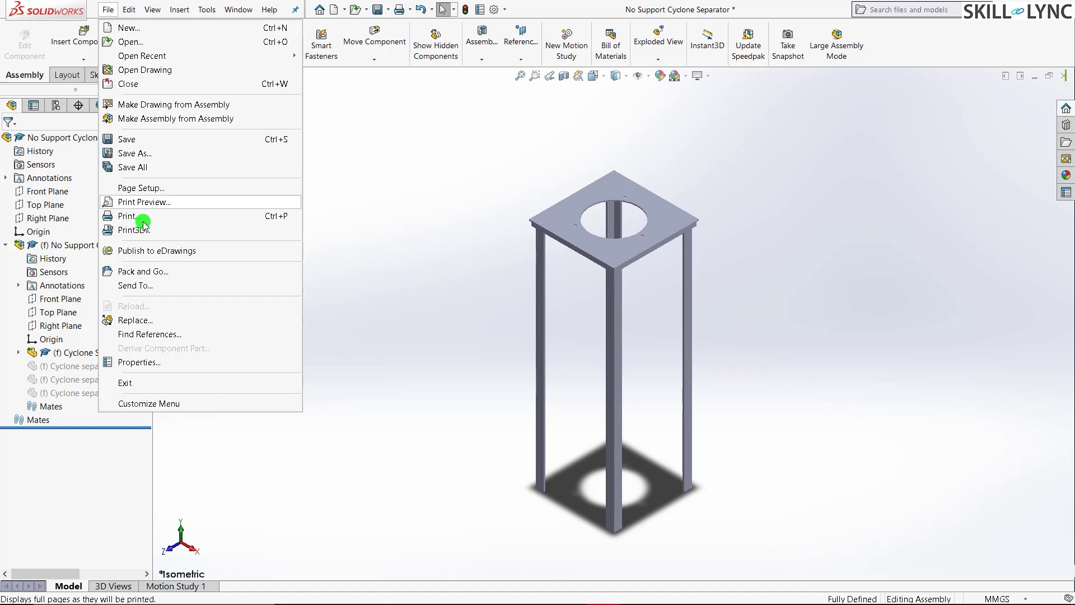
{"action": "left_click", "coordinate": [159, 153]}
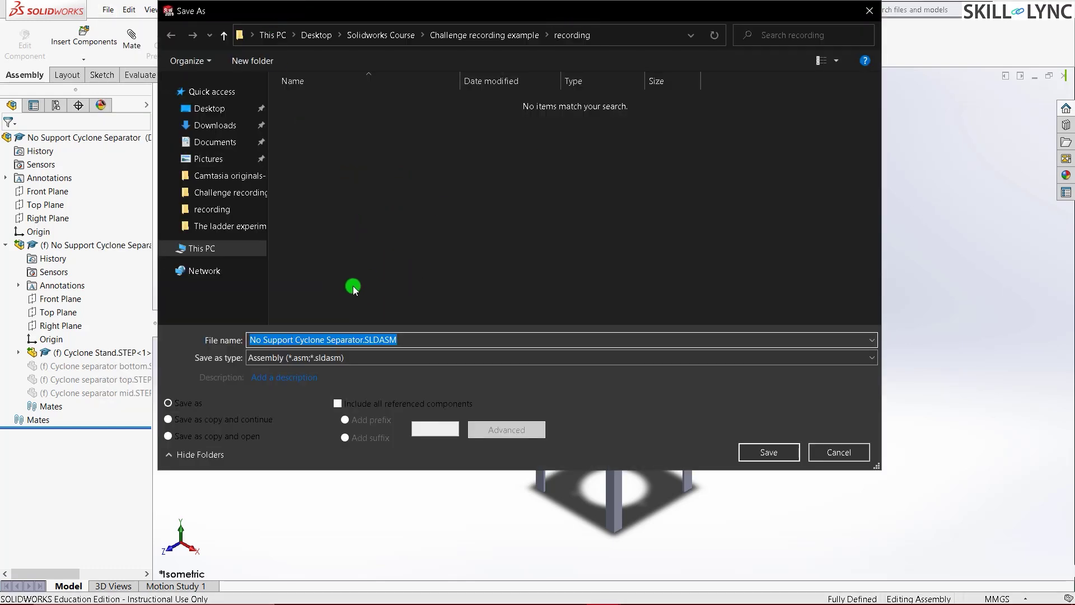
{"action": "left_click", "coordinate": [329, 357]}
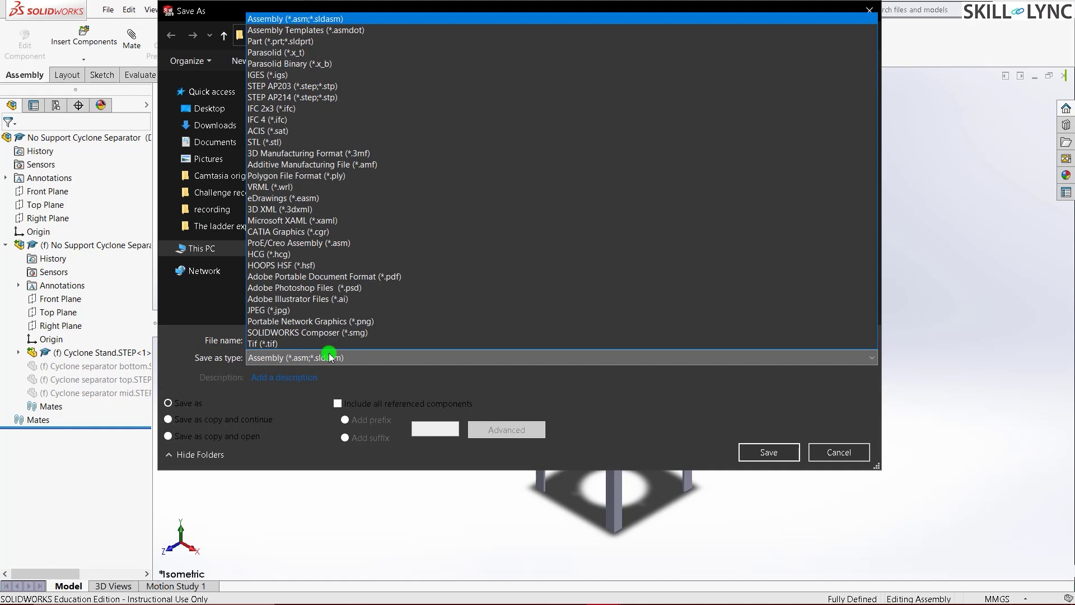
{"action": "left_click", "coordinate": [321, 40]}
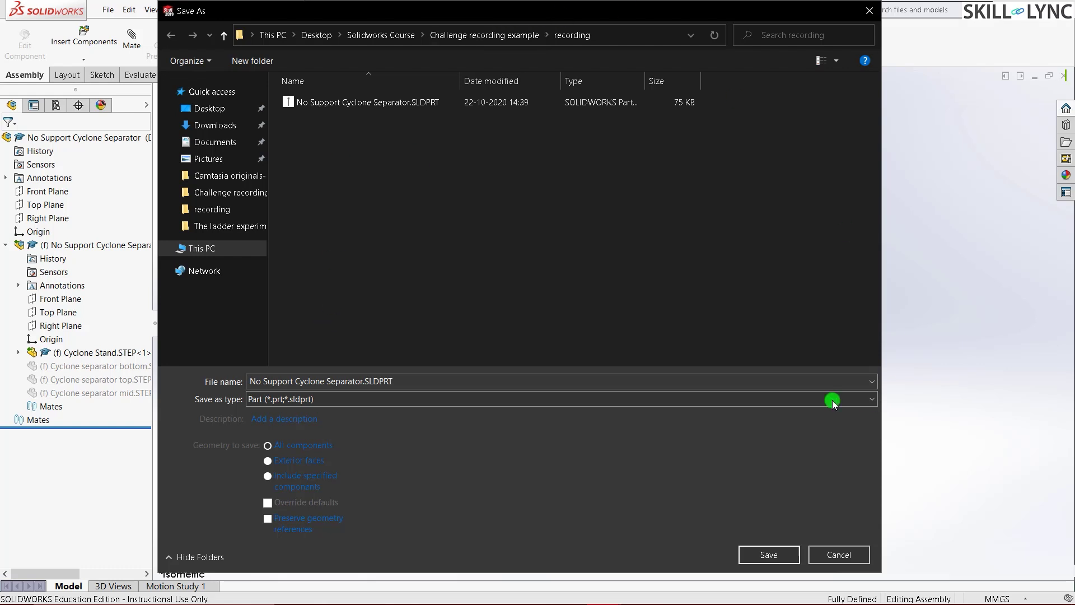
{"action": "left_click", "coordinate": [836, 556]}
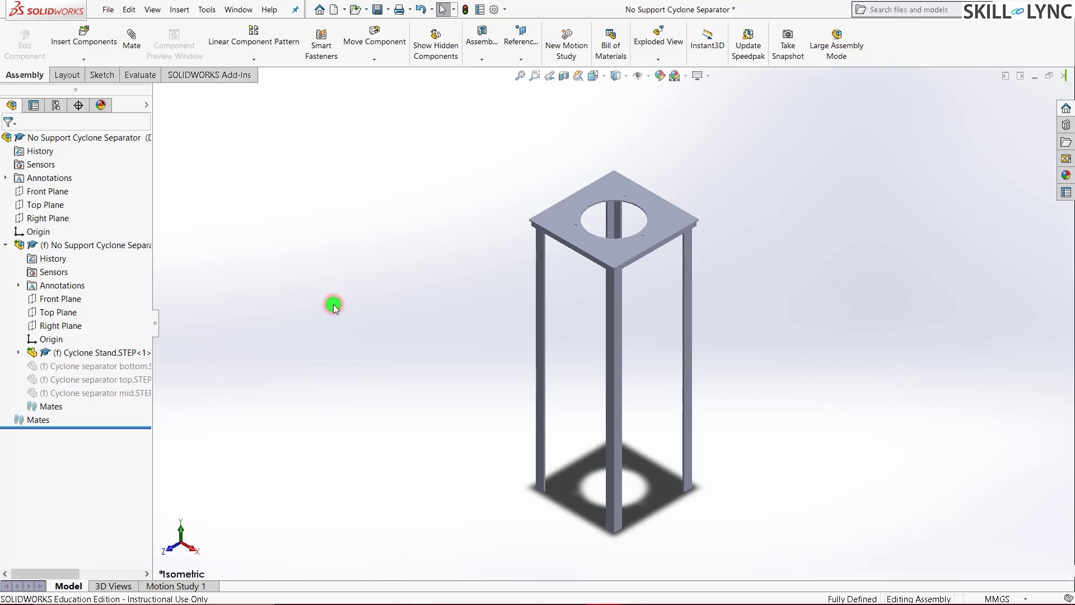
Examine the stand's top plate and its four legs from above and from below.
{"action": "key", "text": "f"}
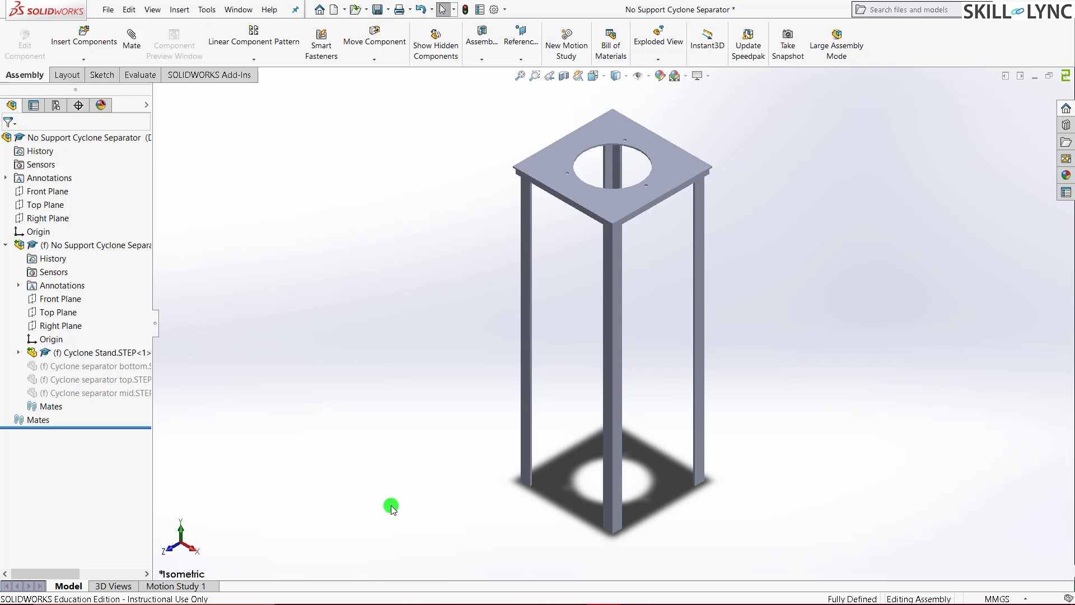
{"action": "key", "text": "z"}
{"action": "key", "text": "shift+z"}
{"action": "mouse_move", "coordinate": [415, 402]}
{"action": "middle_mouse_down"}
{"action": "mouse_move", "coordinate": [431, 190]}
{"action": "mouse_move", "coordinate": [394, 449]}
{"action": "mouse_move", "coordinate": [394, 368]}
{"action": "middle_mouse_up"}
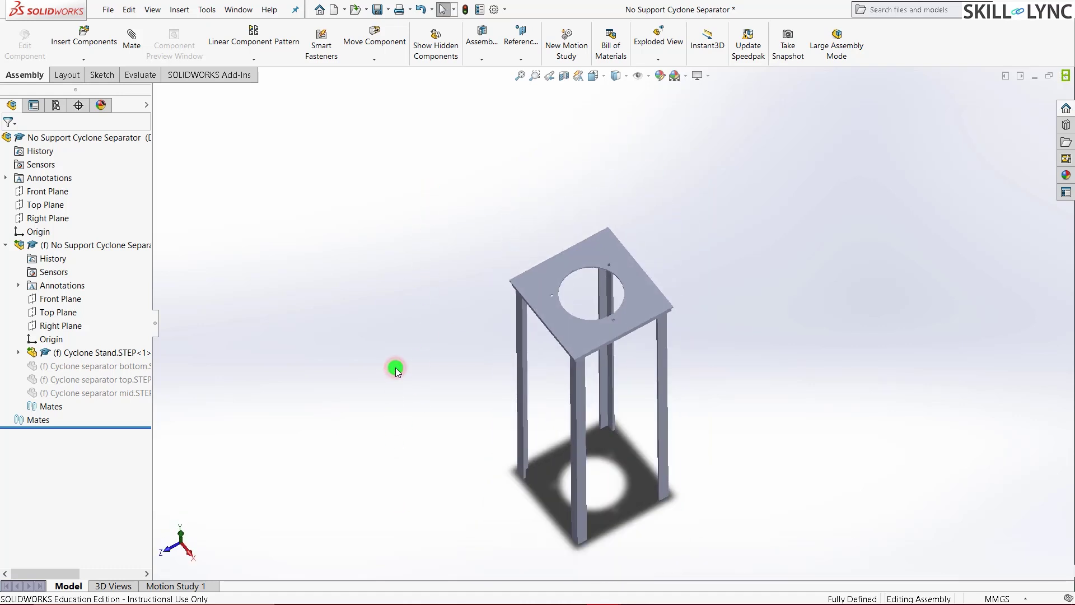
{"action": "scroll", "coordinate": [607, 272], "scroll_direction": "down", "scroll_amount": 3}
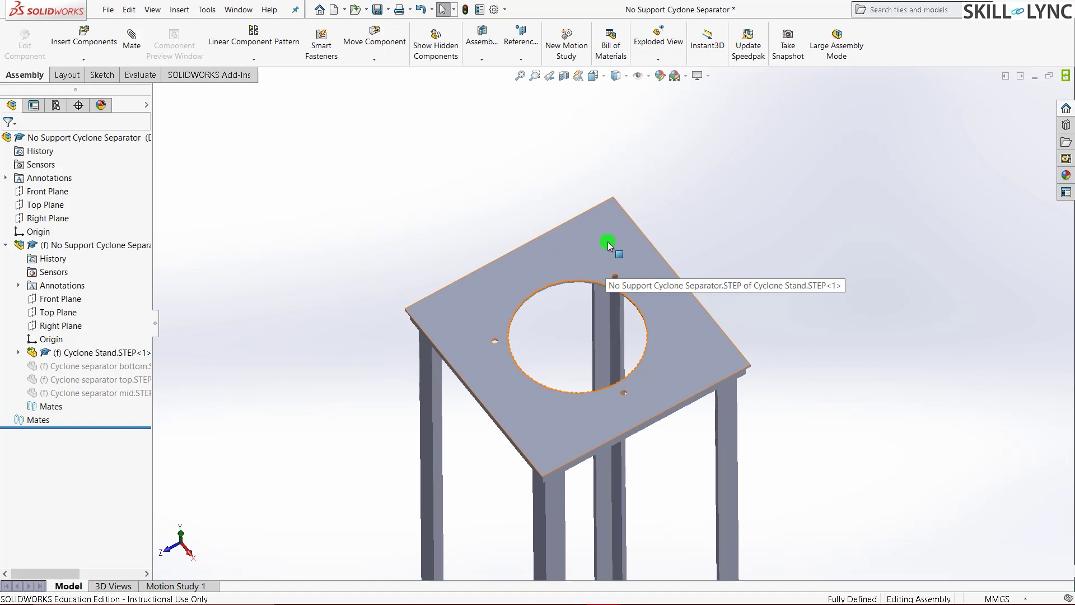
{"action": "left_click", "coordinate": [609, 245]}
{"action": "middle_click_drag", "start_coordinate": [382, 303], "coordinate": [494, 174]}
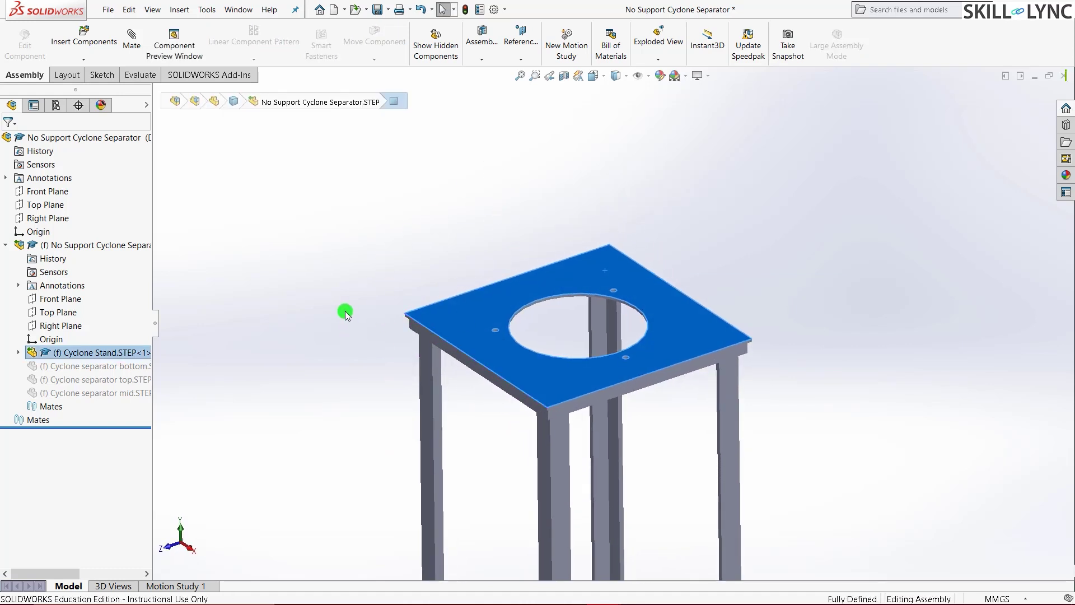
{"action": "key", "text": "z"}
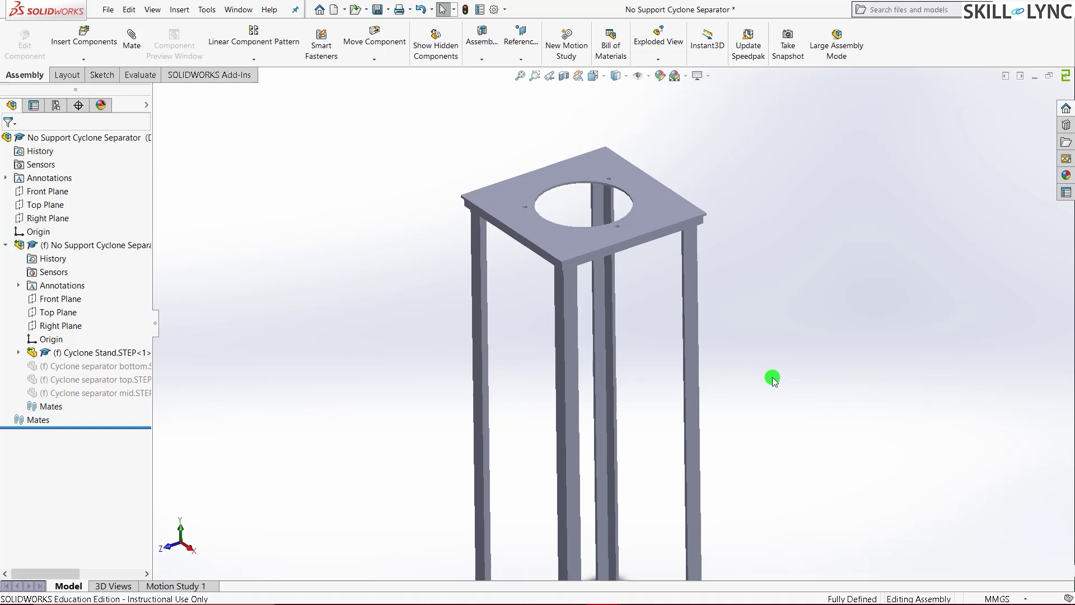
{"action": "scroll", "coordinate": [767, 401], "scroll_direction": "up", "scroll_amount": 3}
{"action": "middle_click_drag", "start_coordinate": [674, 447], "coordinate": [698, 384]}
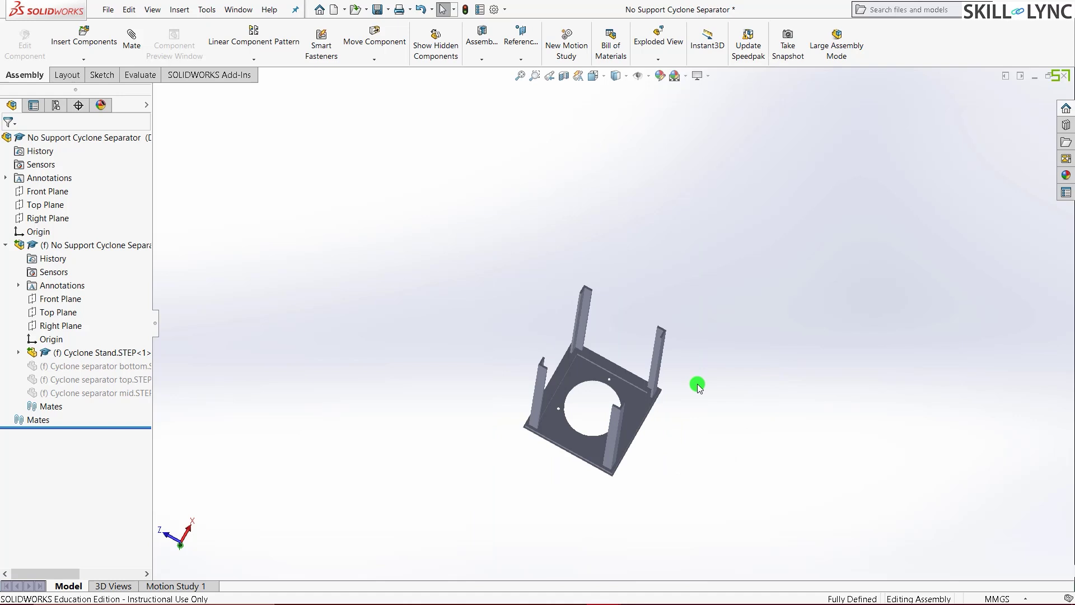
{"action": "scroll", "coordinate": [697, 384], "scroll_direction": "down", "scroll_amount": 3}
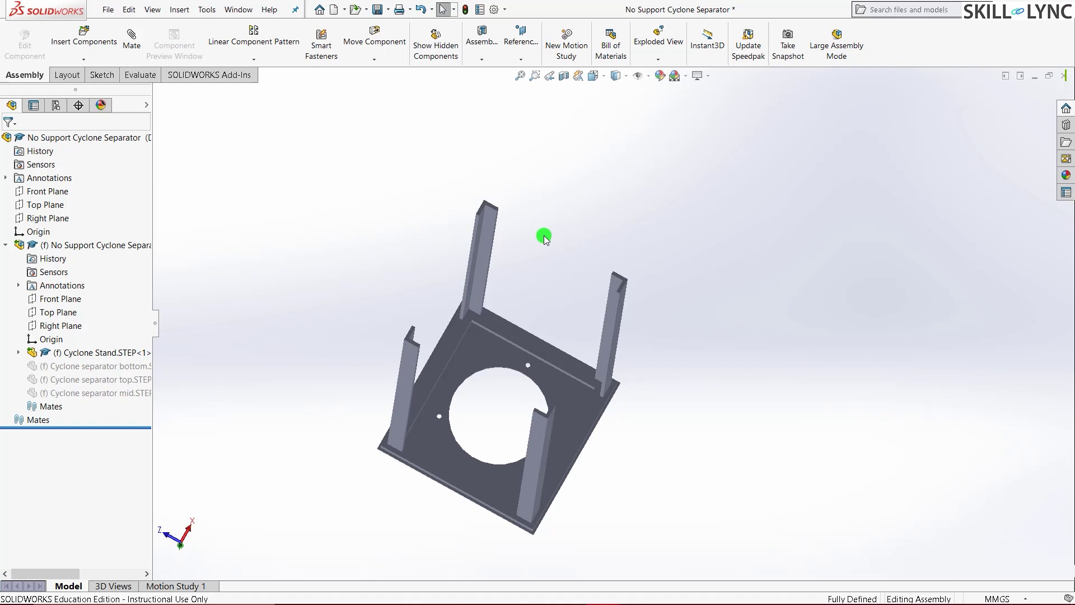
Switch to the No Support Cyclone Separator part and examine the stand's L-shaped legs and top plate from several angles.
{"action": "key", "text": "ctrl+Tab"}
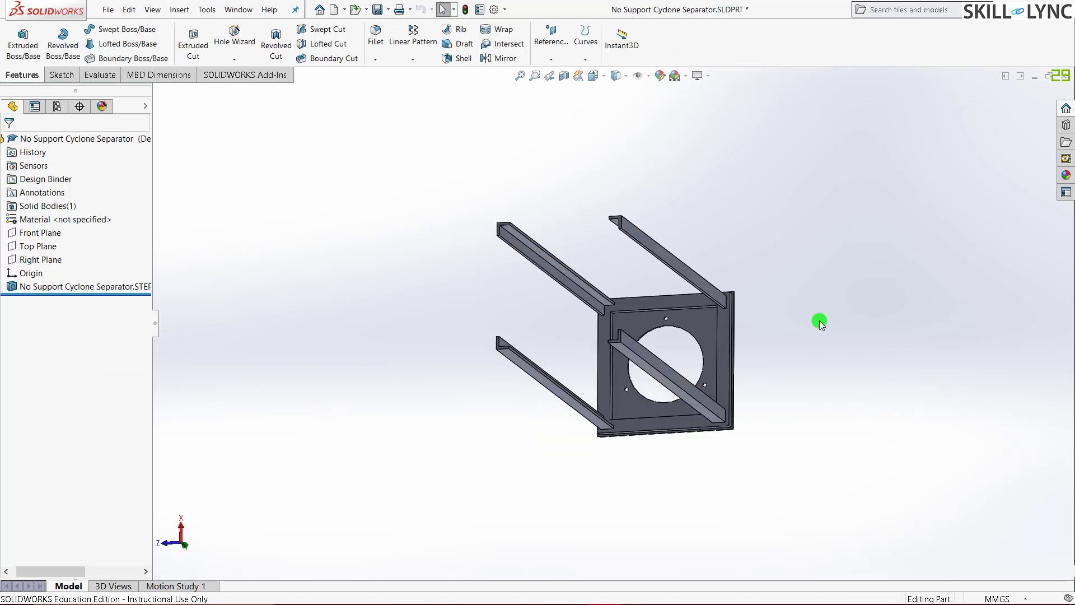
{"action": "left_click", "coordinate": [62, 74]}
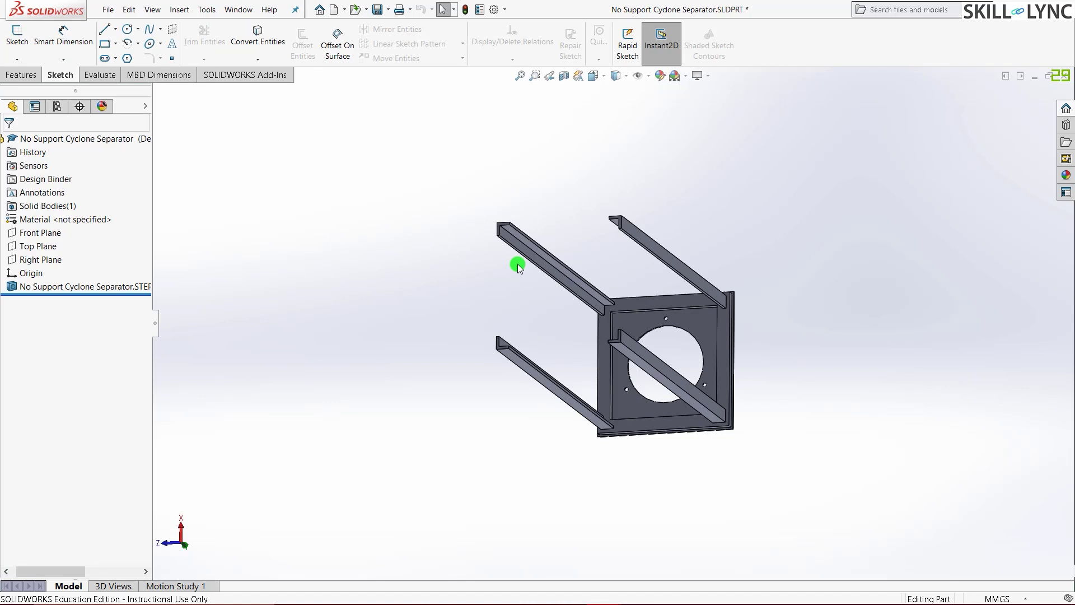
{"action": "scroll", "coordinate": [502, 255], "scroll_direction": "down", "scroll_amount": 2}
{"action": "middle_click_drag", "start_coordinate": [420, 314], "coordinate": [490, 273]}
{"action": "scroll", "coordinate": [575, 306], "scroll_direction": "down", "scroll_amount": 3}
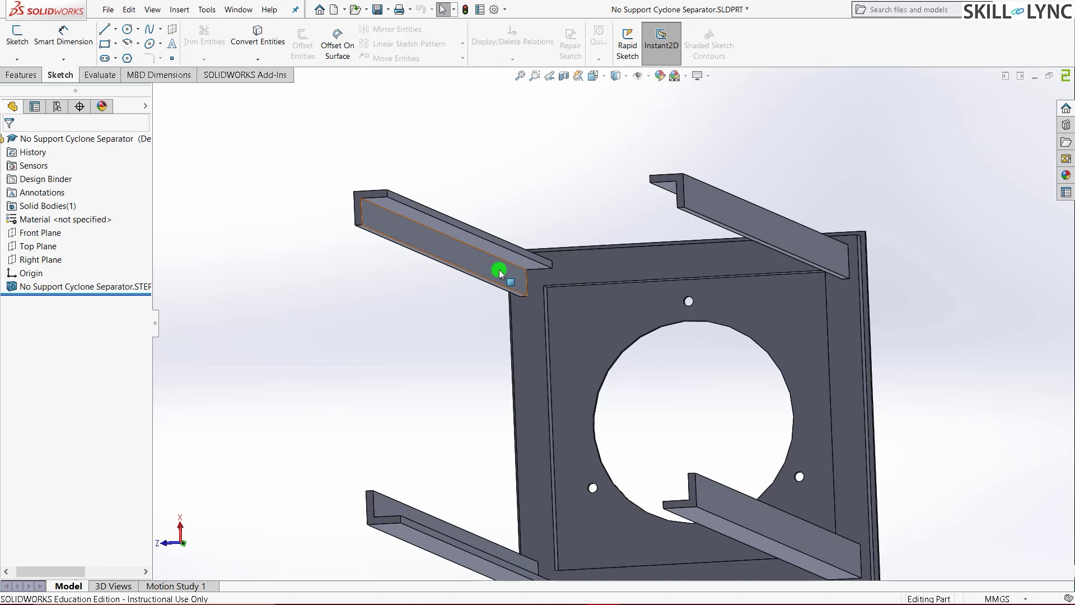
{"action": "middle_click_drag", "start_coordinate": [804, 307], "coordinate": [895, 285]}
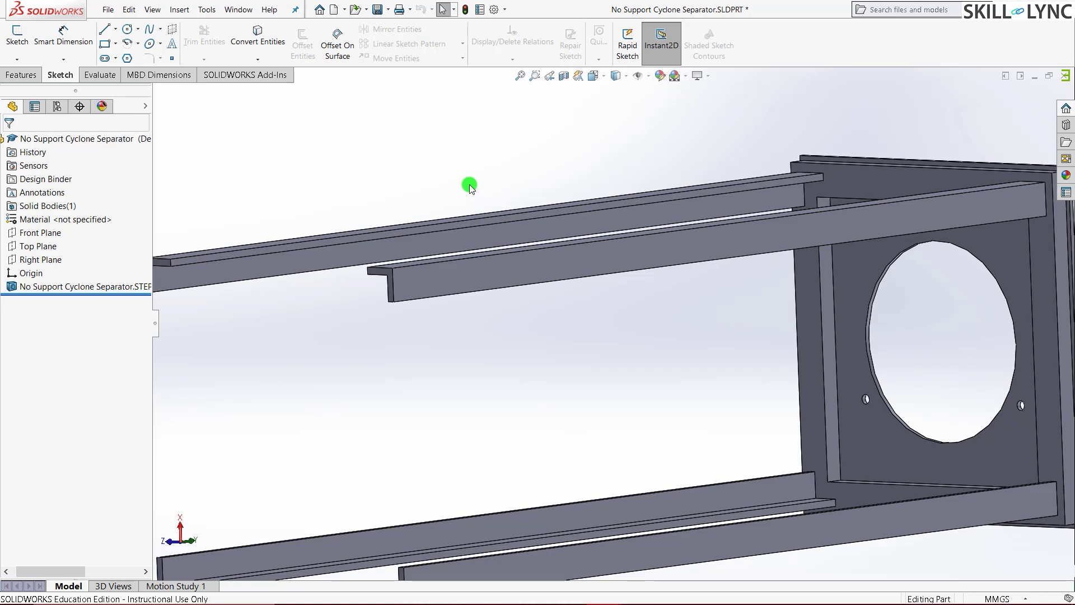
{"action": "scroll", "coordinate": [469, 186], "scroll_direction": "up", "scroll_amount": 3}
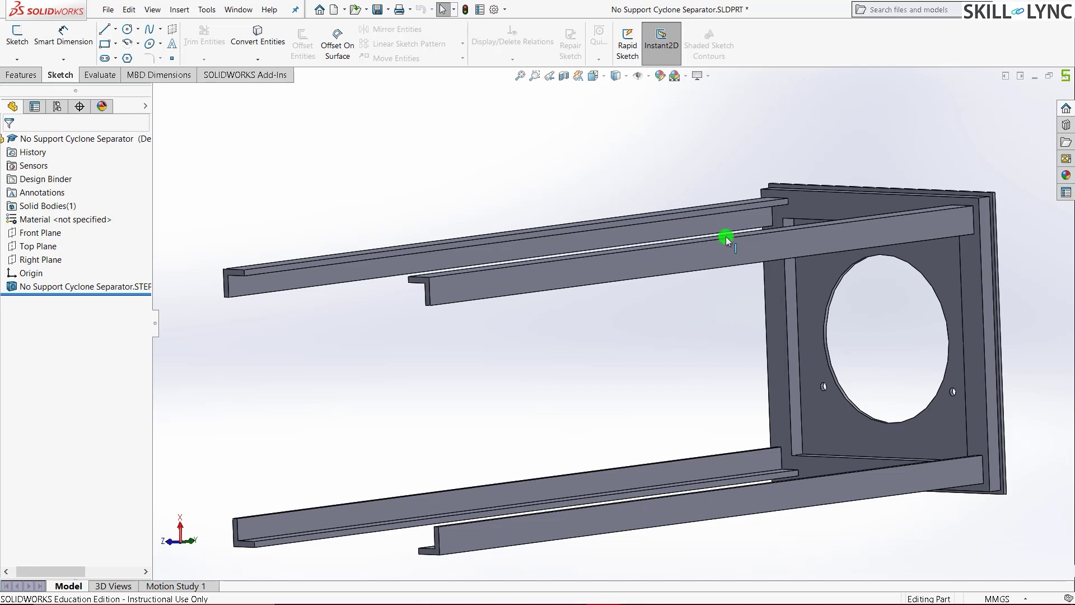
{"action": "left_click", "coordinate": [538, 175]}
{"action": "middle_click_drag", "start_coordinate": [559, 174], "coordinate": [631, 261]}
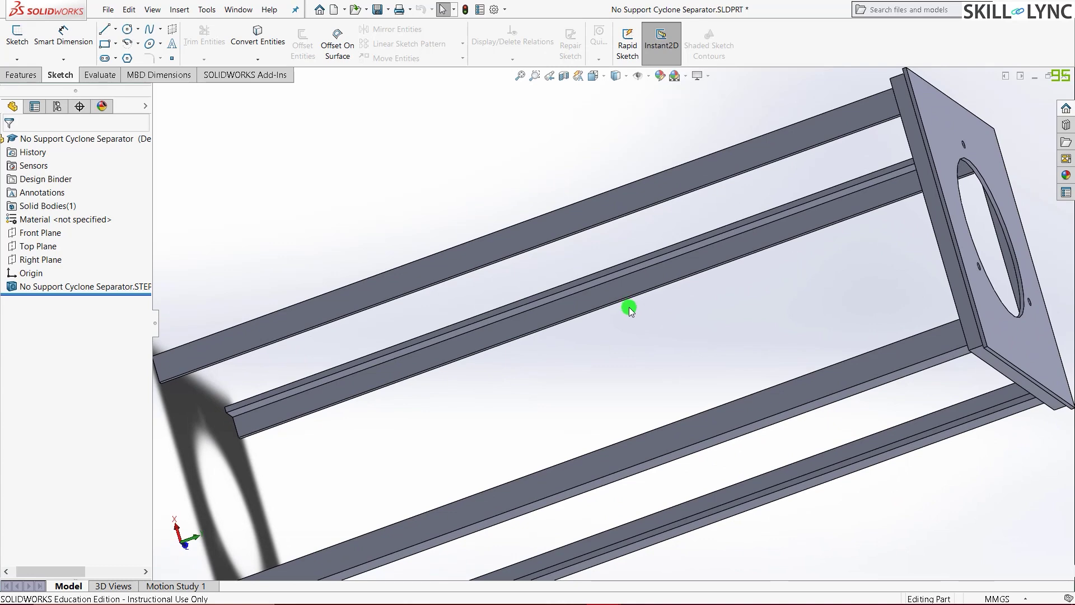
{"action": "key", "text": "ctrl+7"}
{"action": "middle_click_drag", "start_coordinate": [479, 444], "coordinate": [524, 364]}
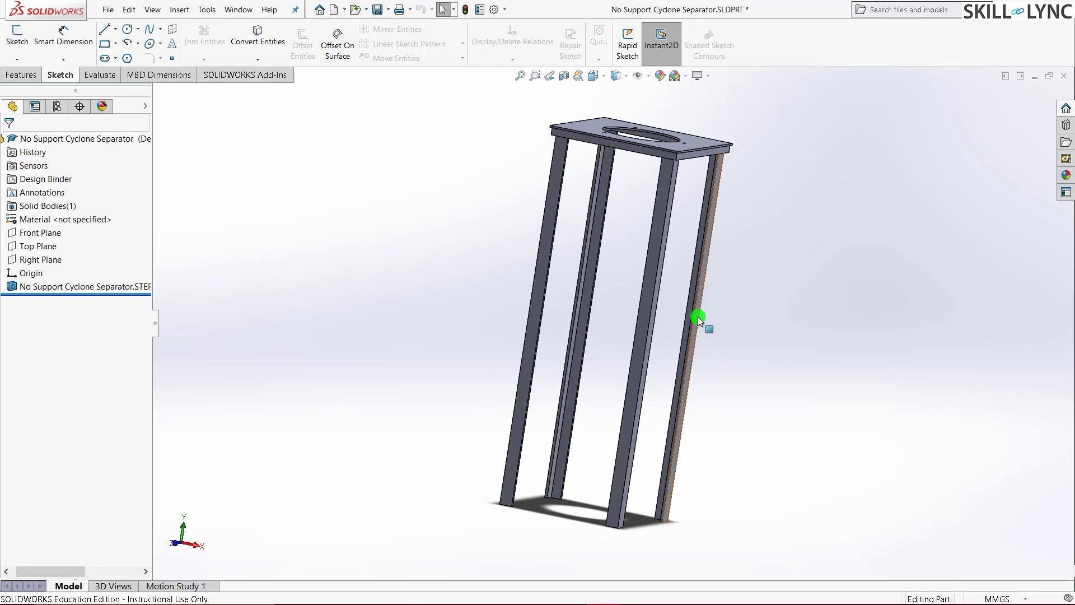
{"action": "left_click", "coordinate": [109, 76]}
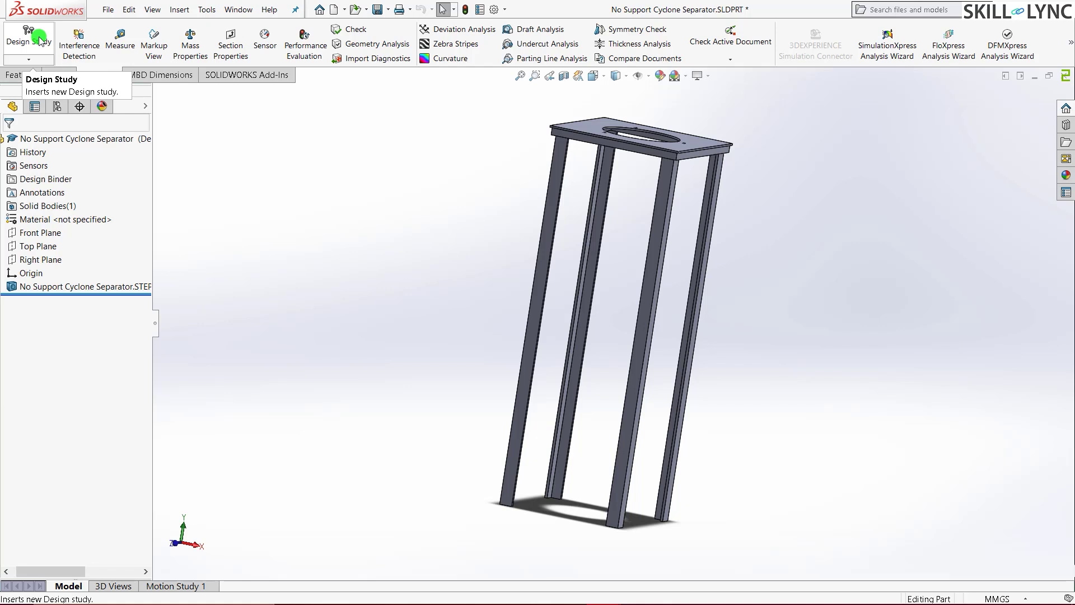